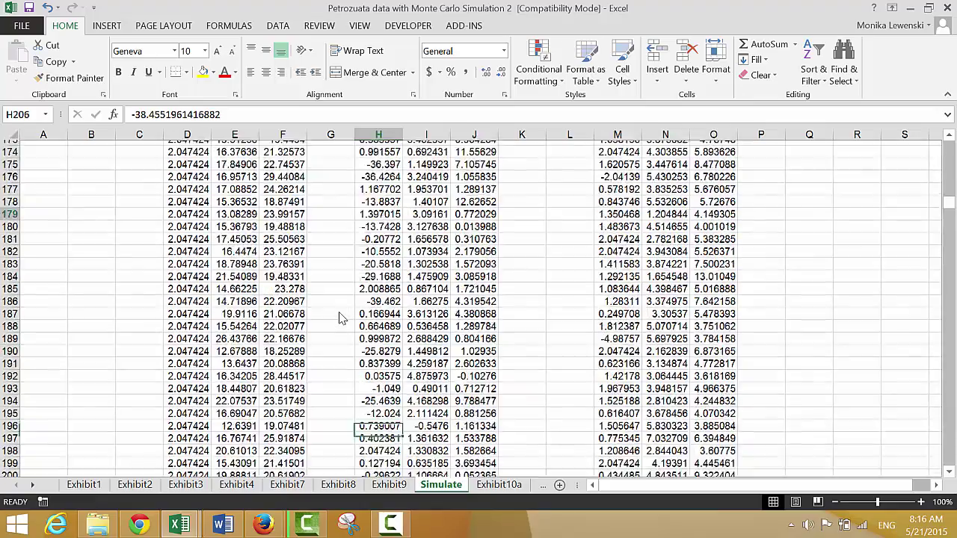
- Review the simulated Min DSCR, LLCR and PLCR results in columns H to J up to the start of the list
key(Up)
key(Up)
key(Up)
key(Up)
key(Up)
key(Up)
key(Up)
key(Up)
key(Up)
key(Up)
key(Up)
key(Up)
key(Up)
key(Up)
key(Up)
key(Up)
key(Up)
key(Up)
key(Up)
key(Up)
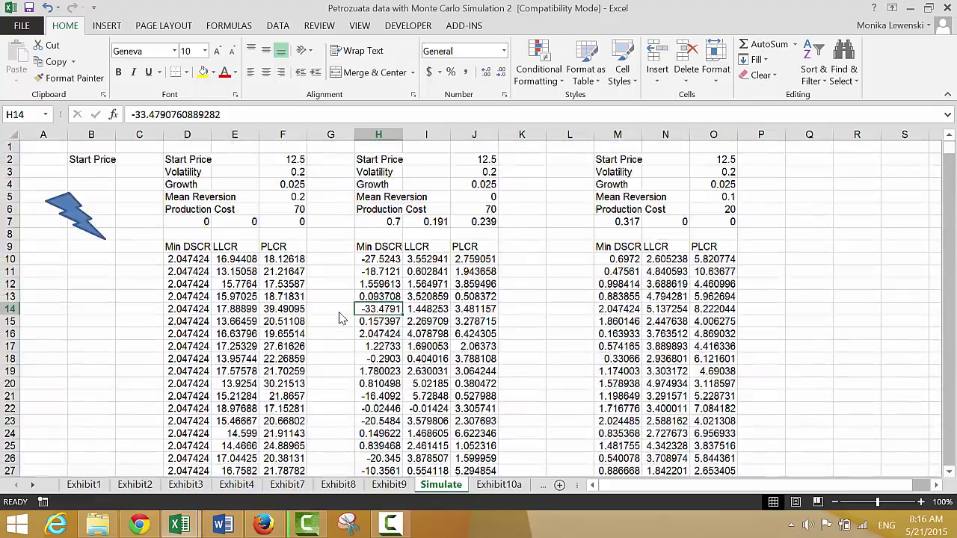
key(Right)
key(Right)
key(Right)
key(Left)
key(Left)
key(Left)
key(Right)
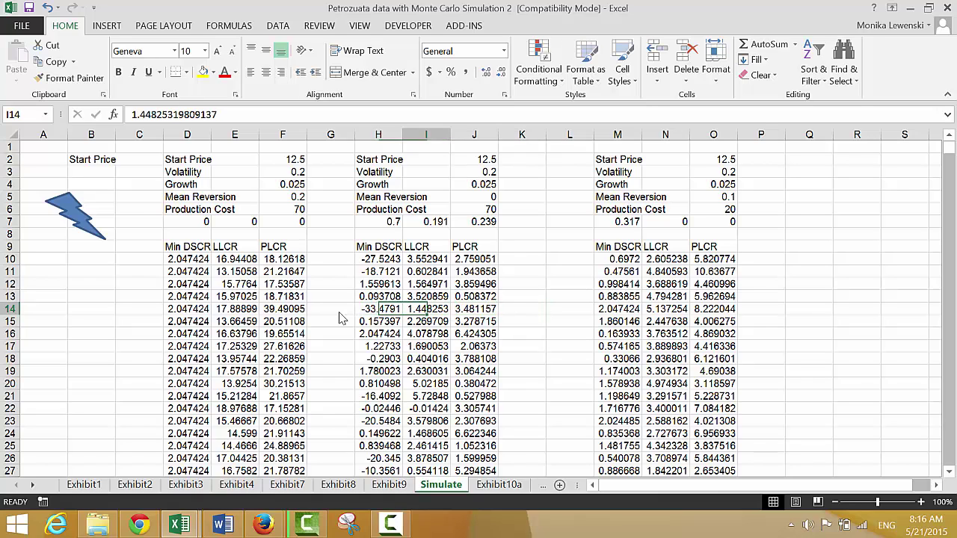
key(Right)
key(Right)
key(Right)
key(Right)
key(Right)
key(Right)
key(Right)
key(Right)
key(Right)
key(Up)
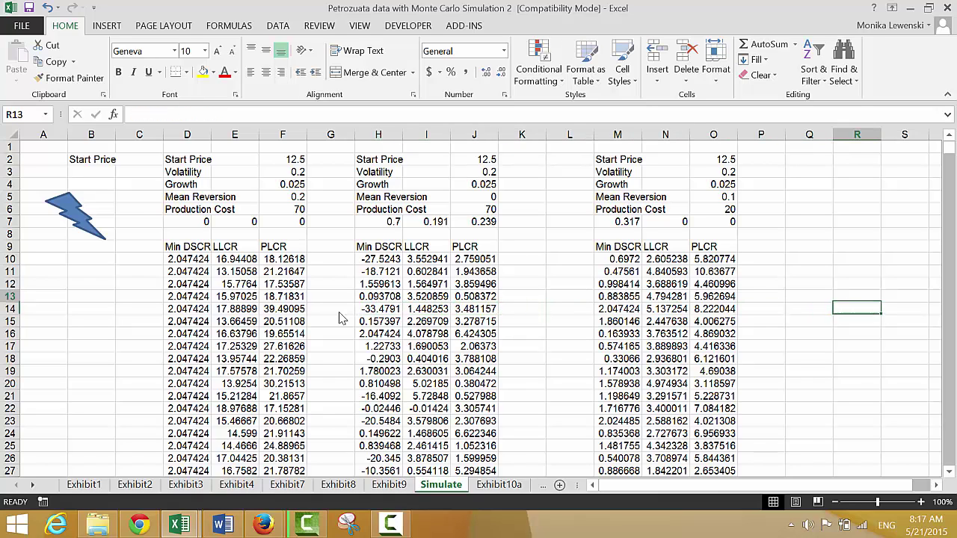
key(Up)
key(Up)
key(Up)
key(Up)
key(Up)
key(Up)
key(Up)
key(Left)
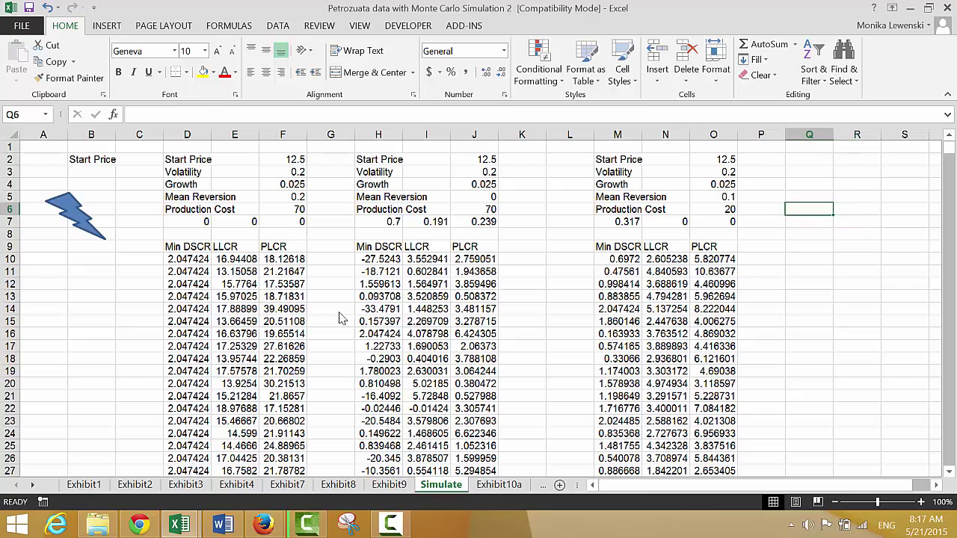
- Examine the COUNTIF formula in cell J7 above the second scenario's PLCR column
key(Left)
key(Left)
key(Left)
key(Left)
key(Left)
key(Down)
key(Down)
key(Down)
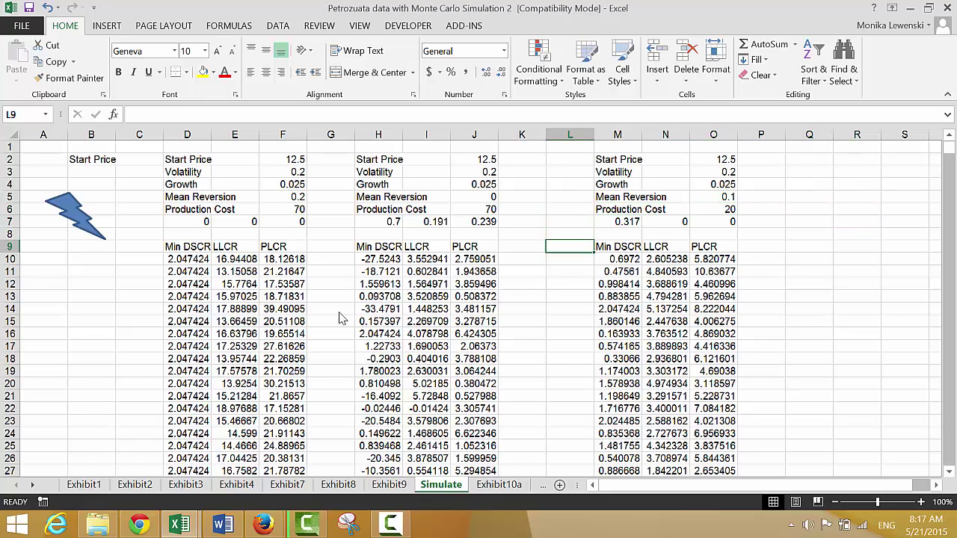
key(Left)
key(Left)
key(Down)
key(Down)
key(Up)
key(Up)
key(Up)
key(Up)
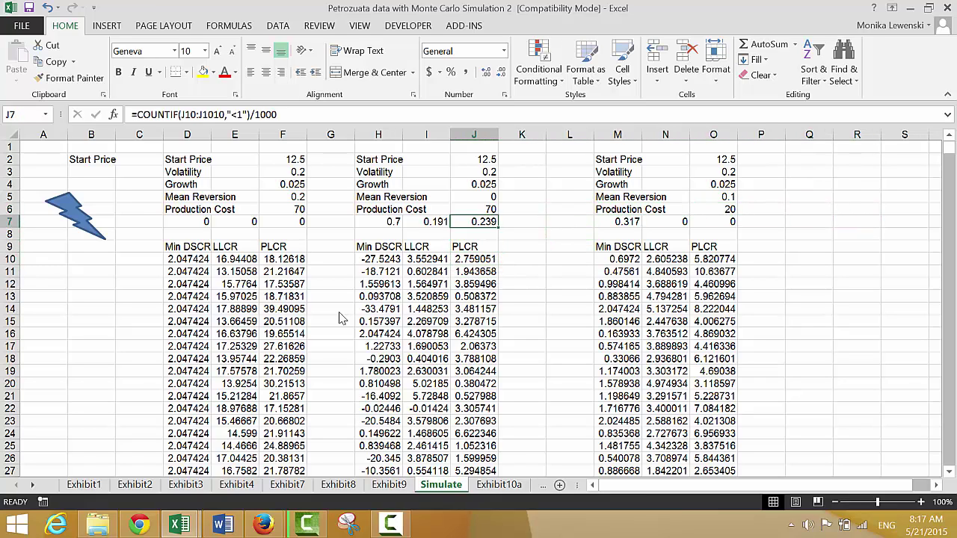
key(Down)
key(Down)
key(Down)
key(Right)
key(Right)
key(Right)
key(Right)
key(Right)
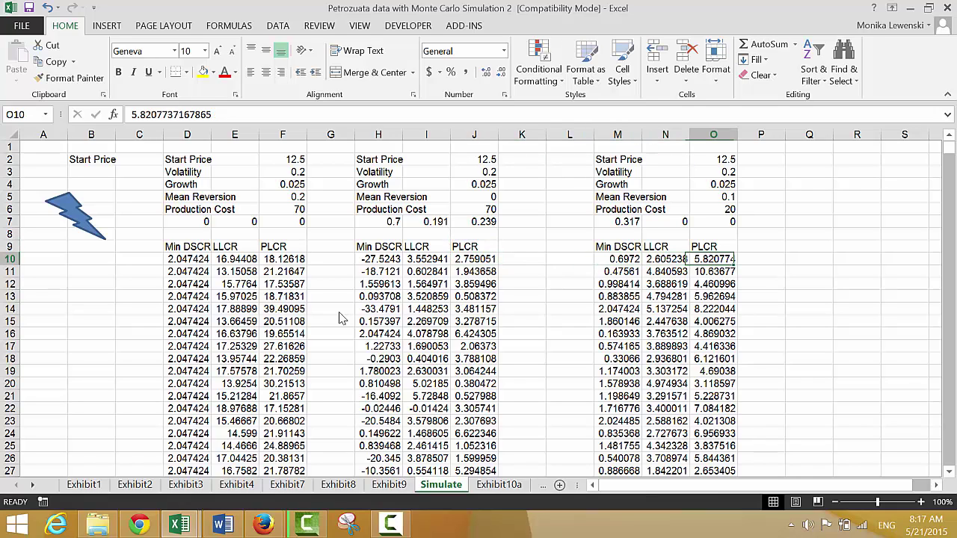
key(Right)
key(Right)
key(Right)
key(Up)
key(Up)
key(Up)
key(Left)
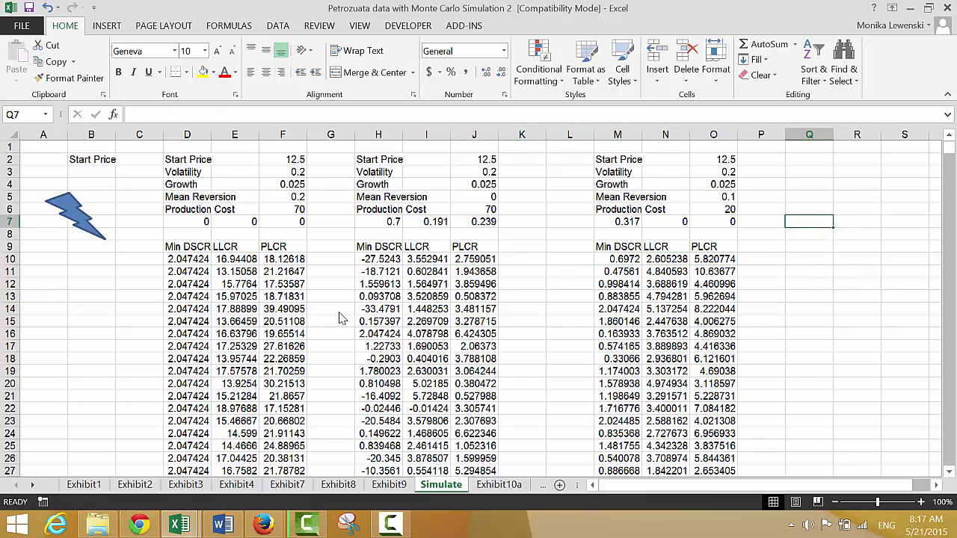
- Calculate the standard deviation of the second scenario's PLCR values, J10:J1010, in cell R6 with the STDEV function
key(Up)
key(Right)
text(=ma)
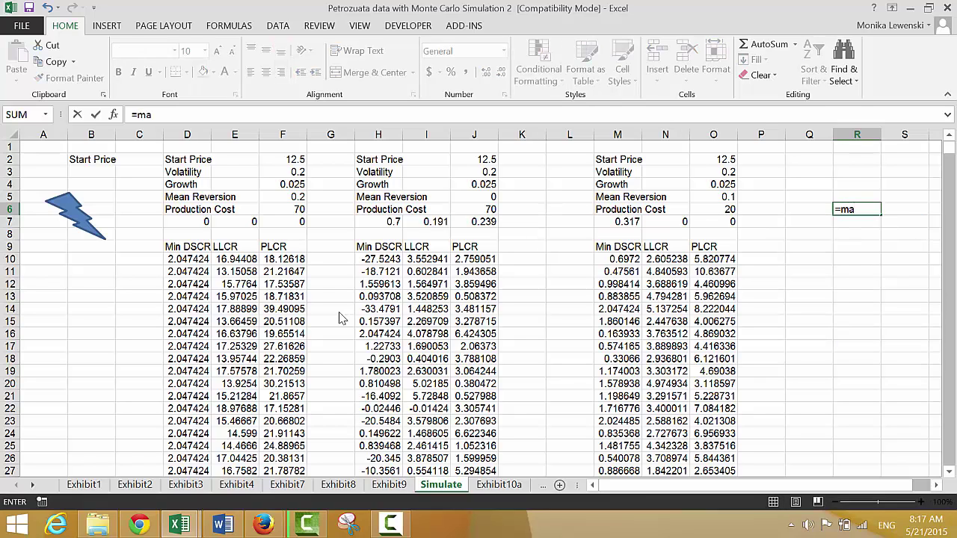
key(Escape)
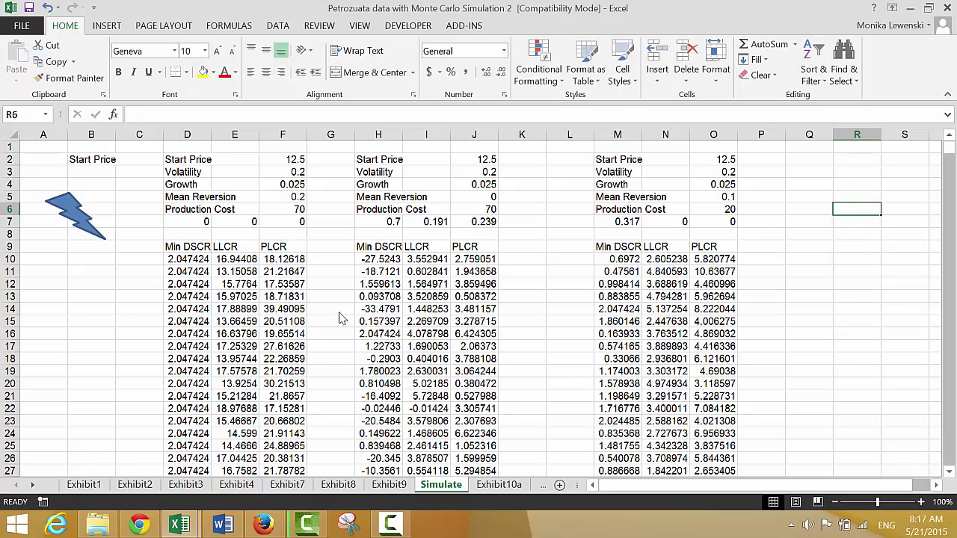
text(=st)
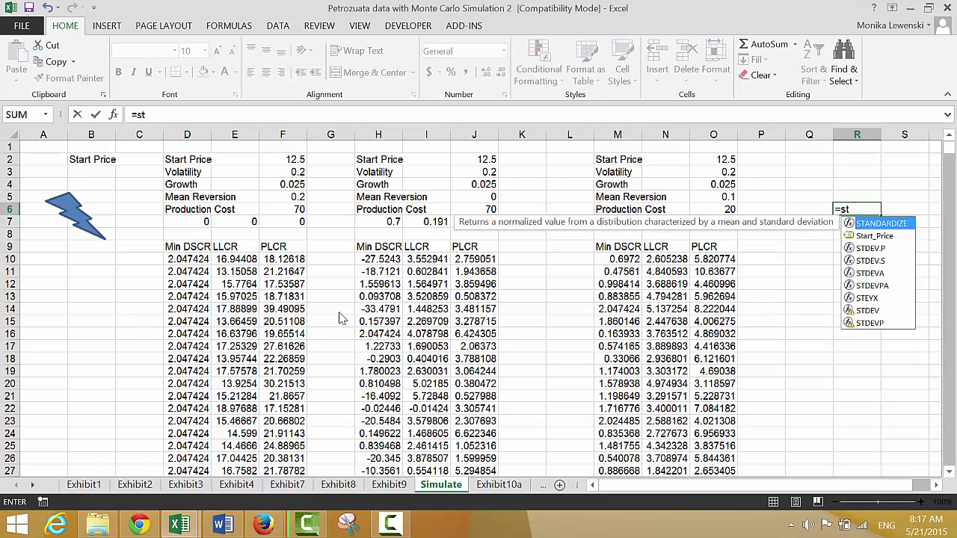
text(t)
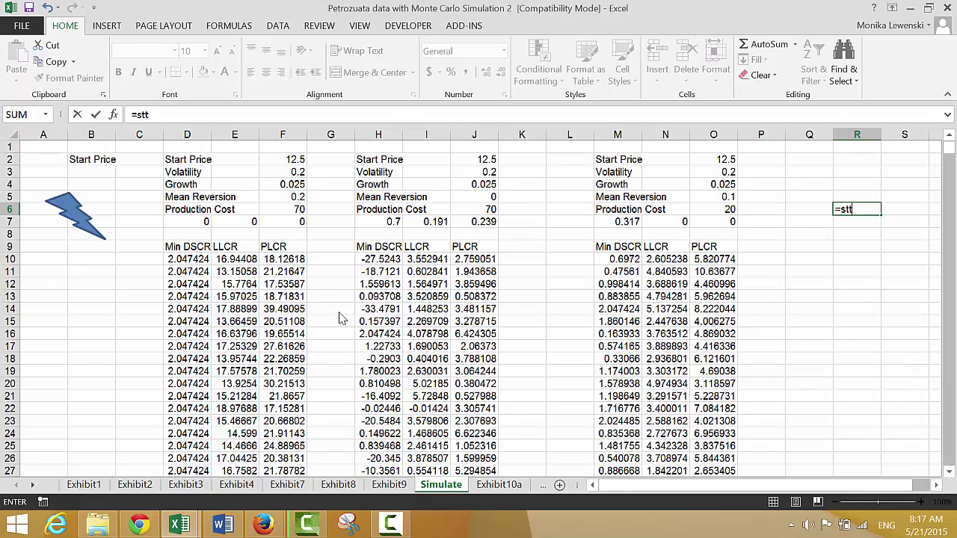
key(BackSpace)
text(de)
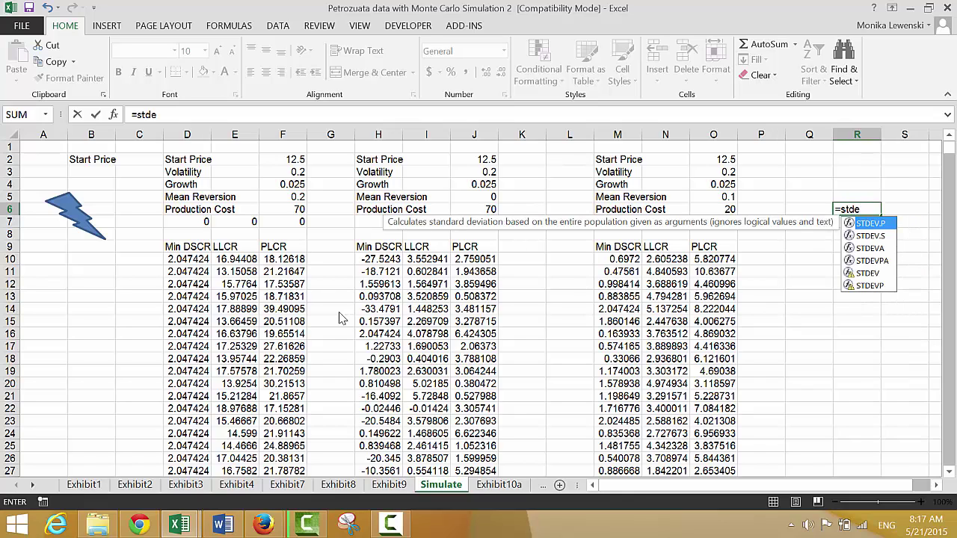
key(Down)
key(Down)
key(Down)
key(Down)
key(Up)
key(Up)
key(Up)
key(Up)
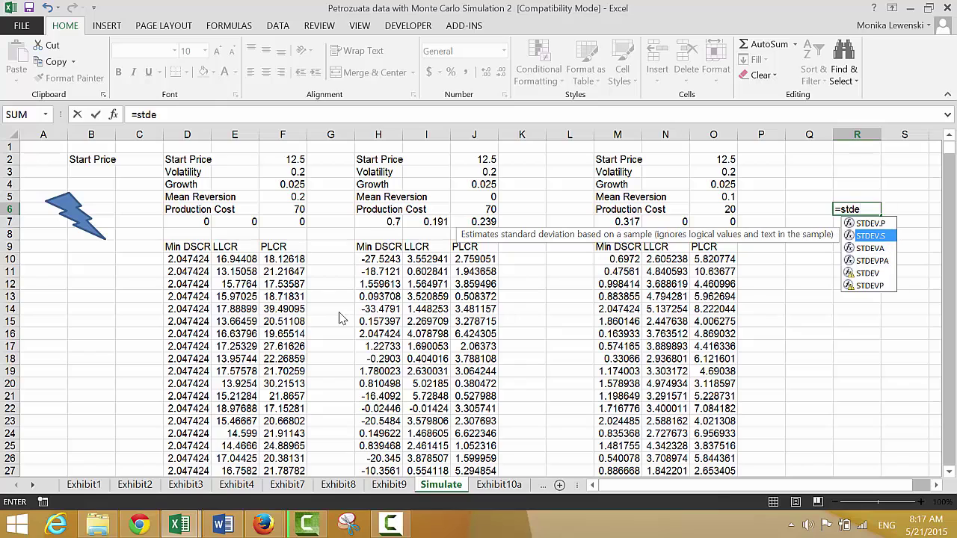
key(Up)
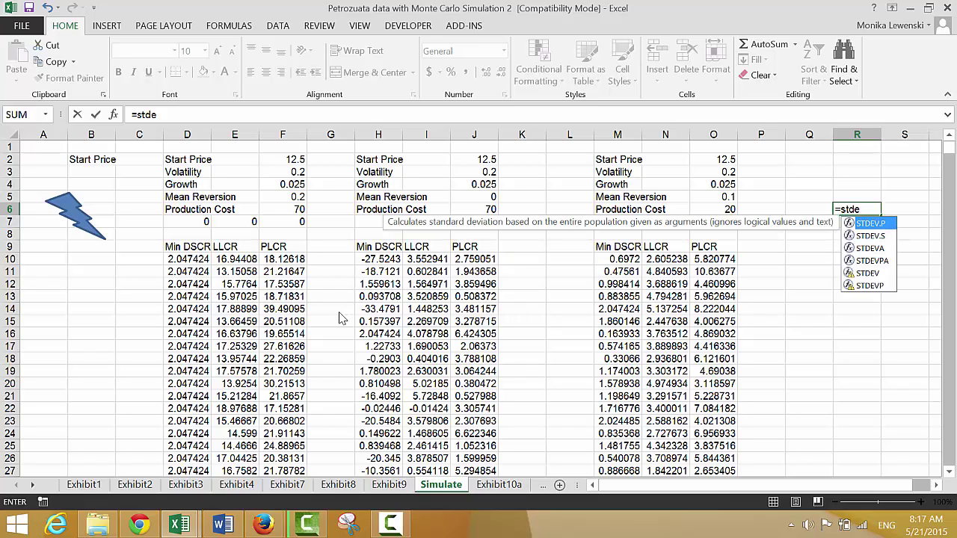
key(Down)
key(Down)
key(Down)
key(Down)
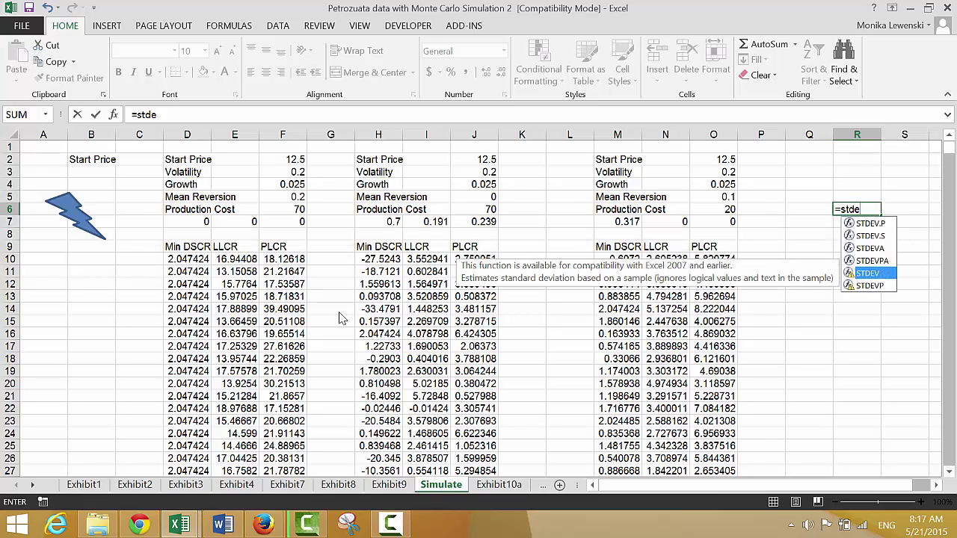
key(Tab)
key(Left)
key(Left)
key(Left)
key(Left)
key(Left)
key(Left)
key(Left)
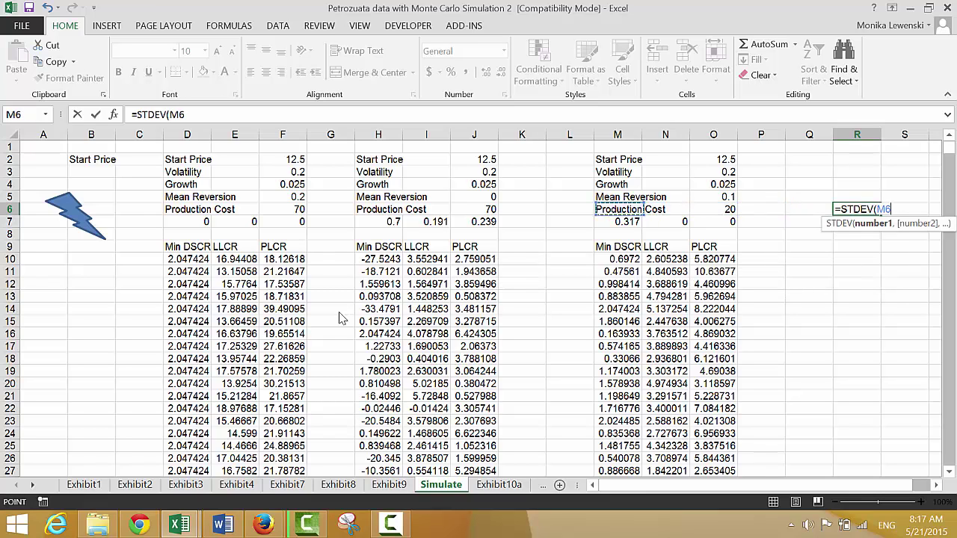
key(Left)
key(Down)
key(Down)
key(Down)
key(Down)
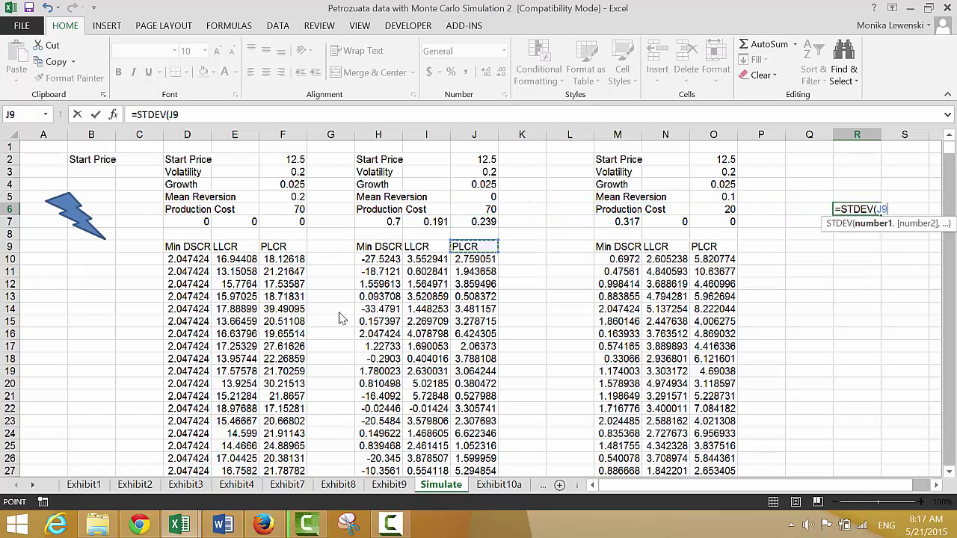
key(ctrl+shift+Down)
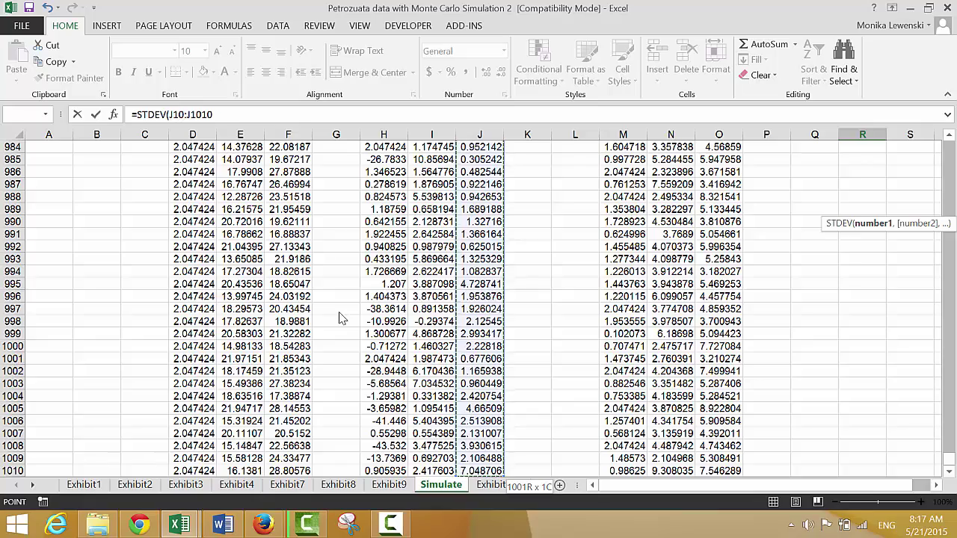
key(Return)
key(Up)
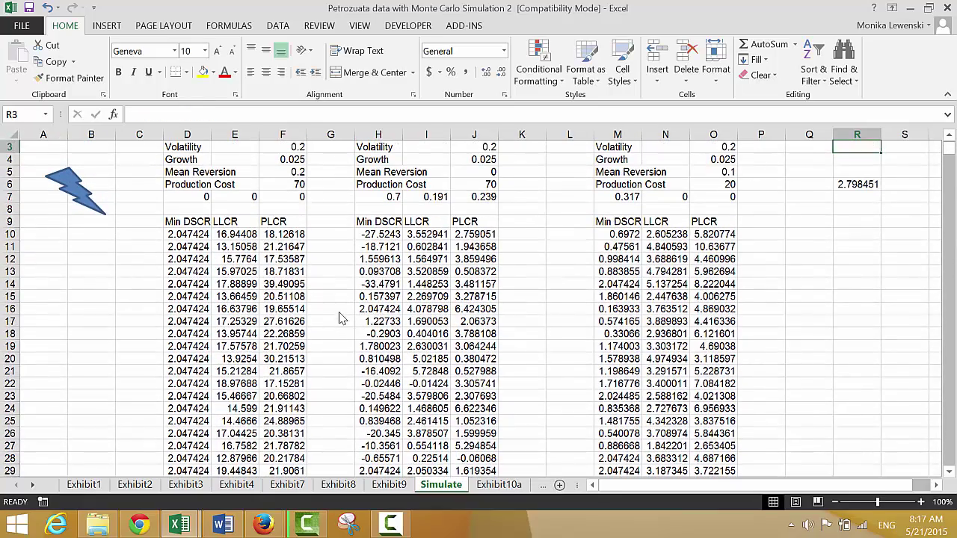
key(Down)
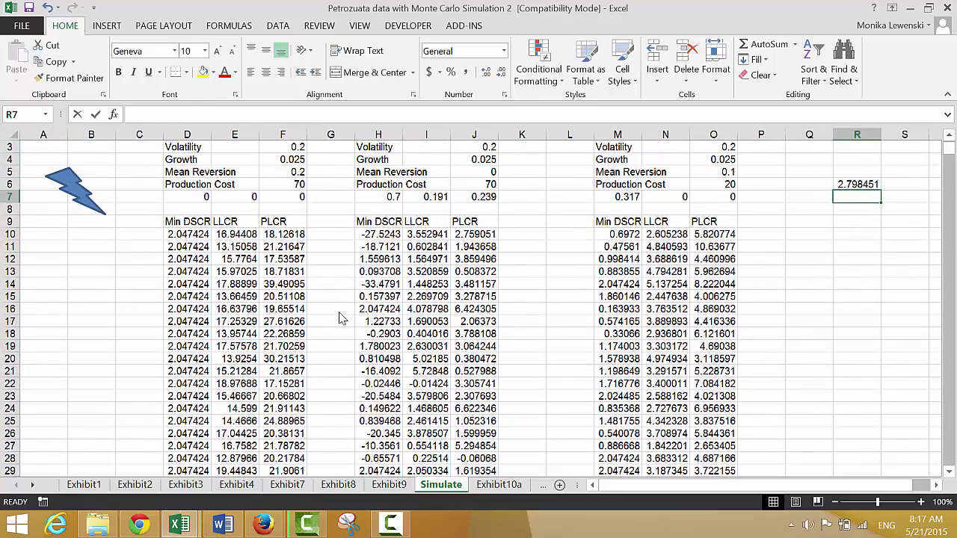
text(=)
key(Up)
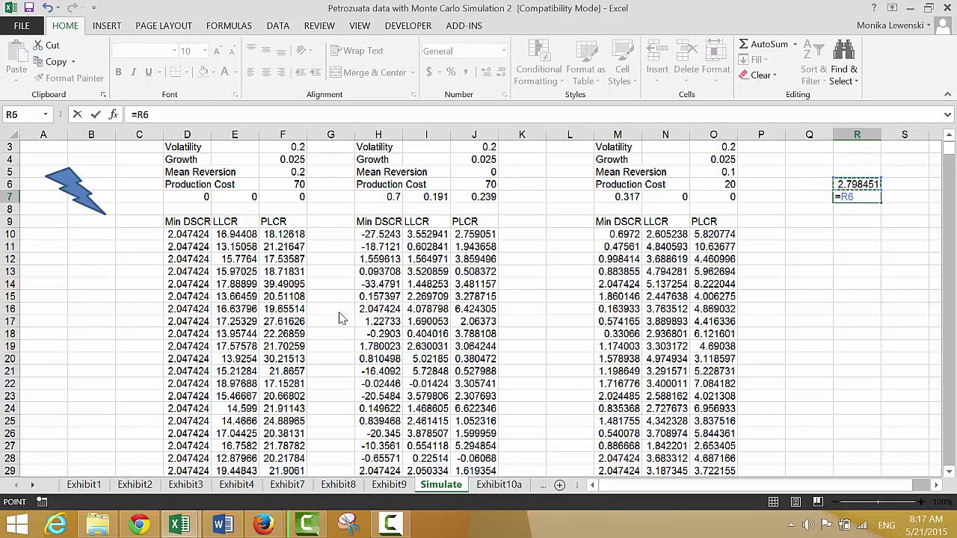
key(Escape)
key(Up)
key(Up)
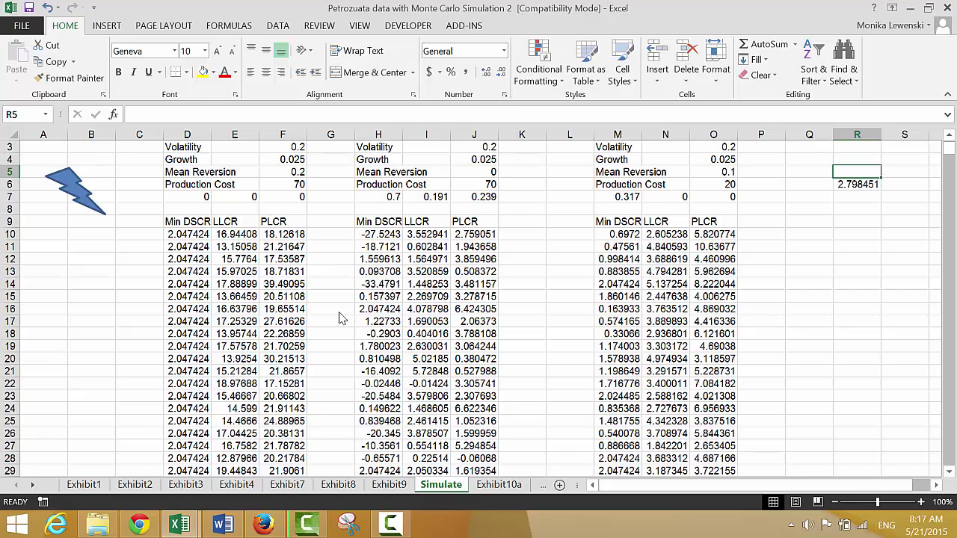
- Label the standard deviation result by entering "Std Dev" in cell Q6
key(Down)
key(Left)
text(St)
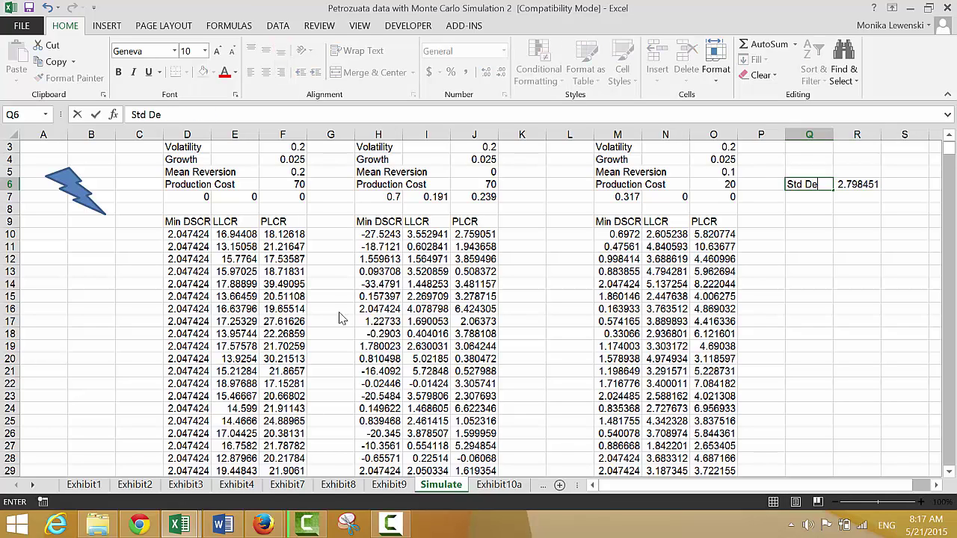
text(d Dev)
key(Return)
- Enter the label "Mean" in cell Q5, above the Std Dev label
key(Up)
key(Up)
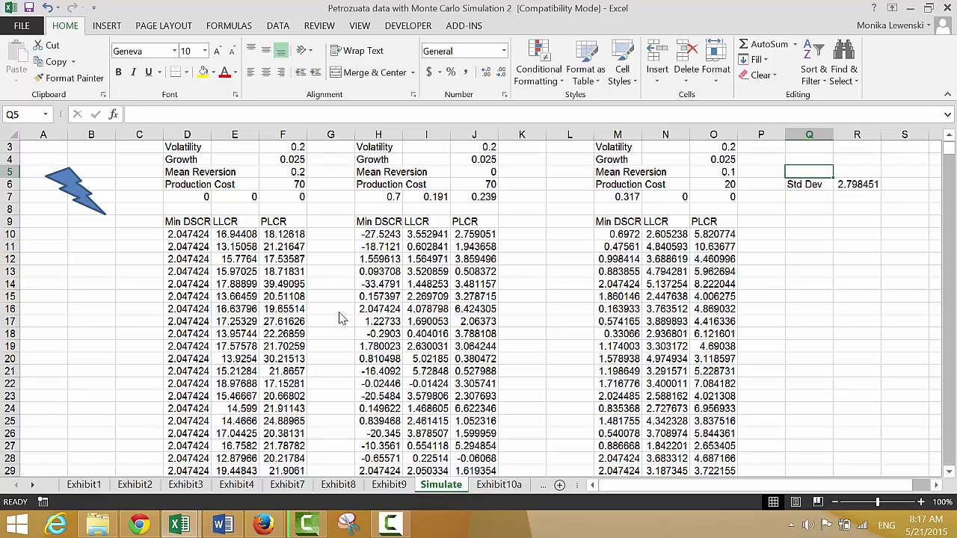
key(Right)
key(Left)
text(M)
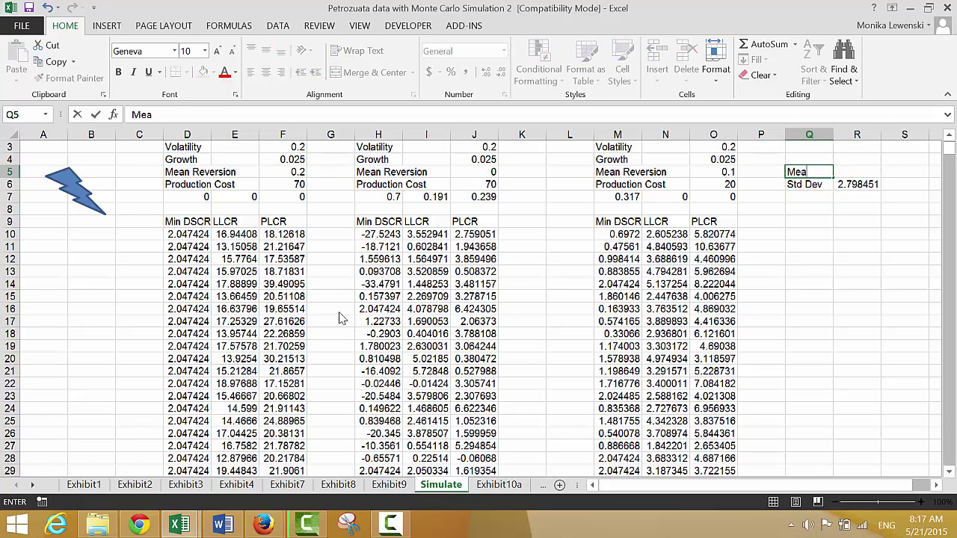
text(ean)
key(Return)
- Calculate the mean of the second scenario's PLCR values, J10:J1010, in cell R5 with the AVERAGE function
key(Up)
key(Right)
text(=)
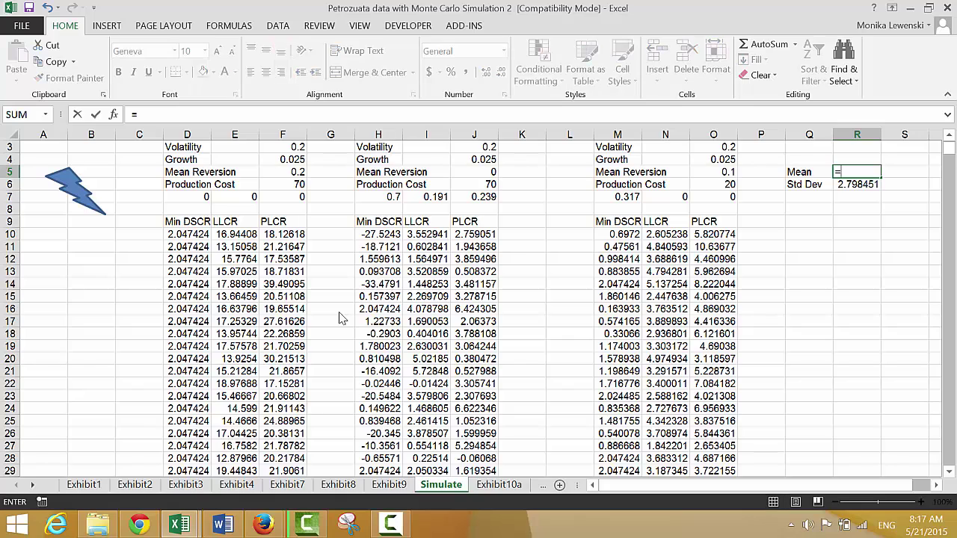
text(ave)
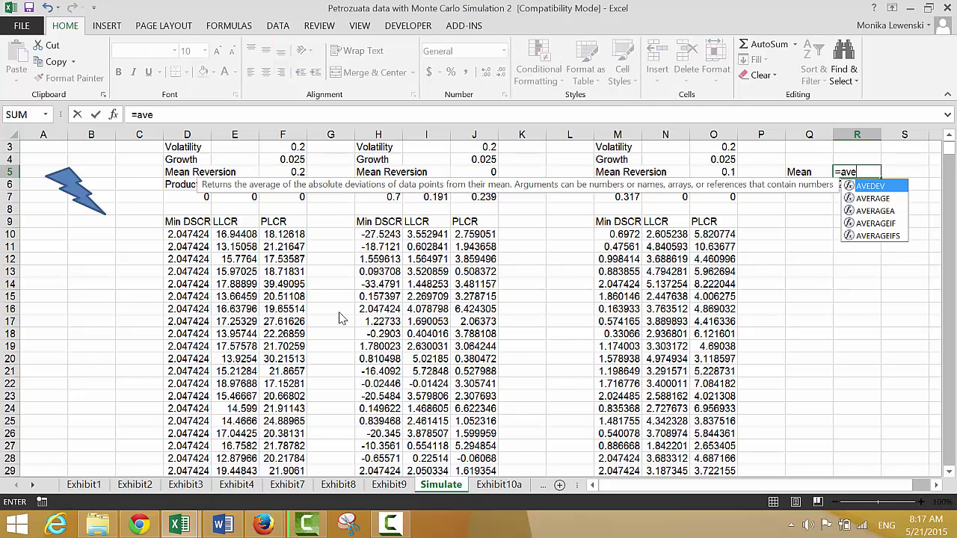
key(Down)
key(Tab)
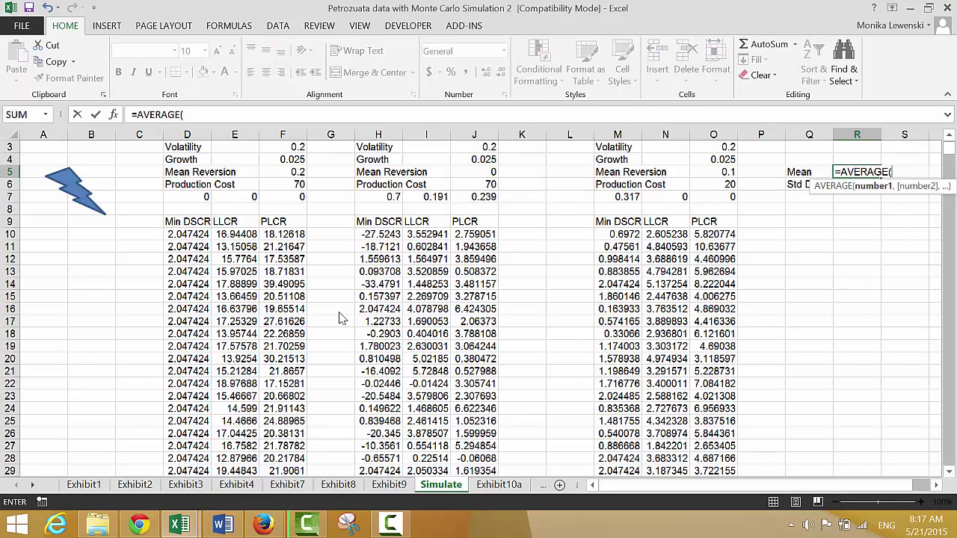
key(Left)
key(Left)
key(Left)
key(Left)
key(Left)
key(Down)
key(Down)
key(Down)
key(Down)
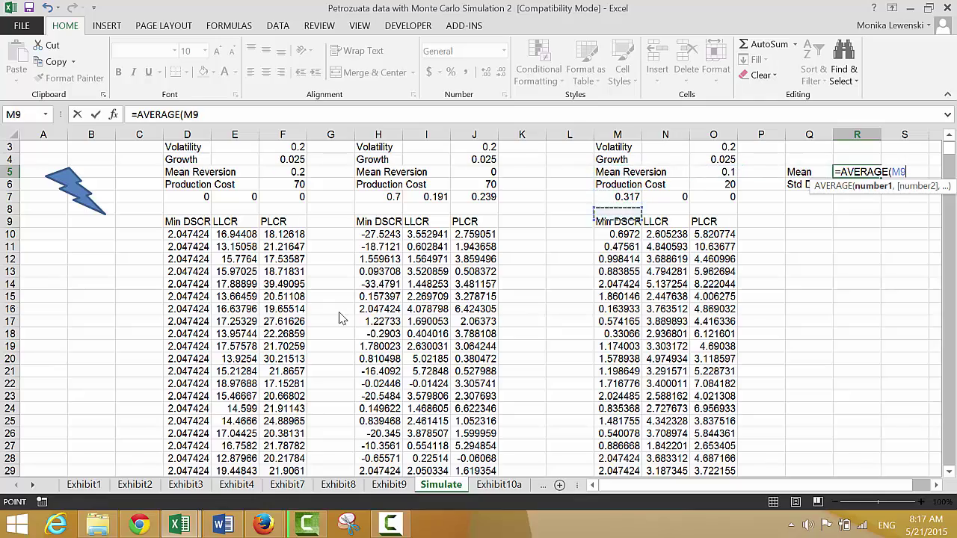
key(Left)
key(Left)
key(Down)
key(Left)
key(ctrl+shift+Down)
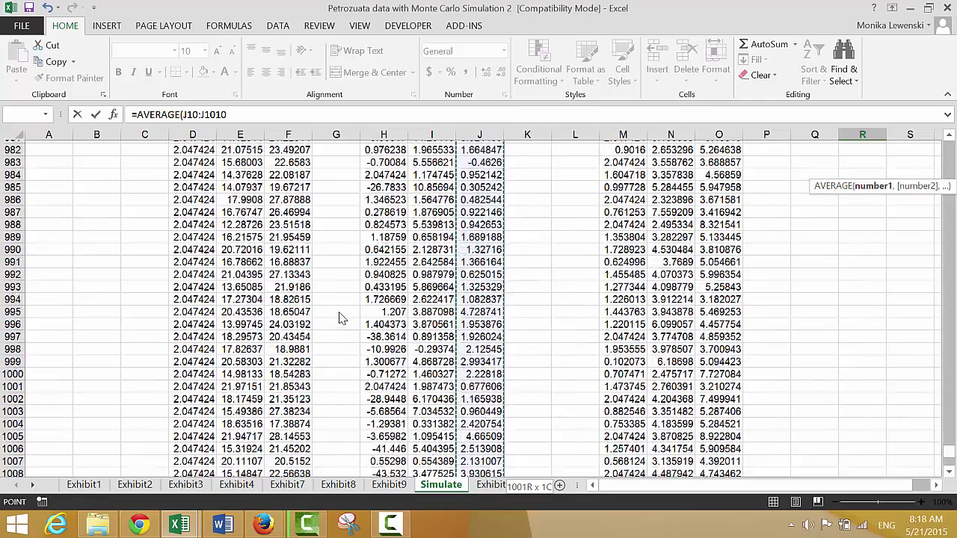
text())
key(ctrl+Return)
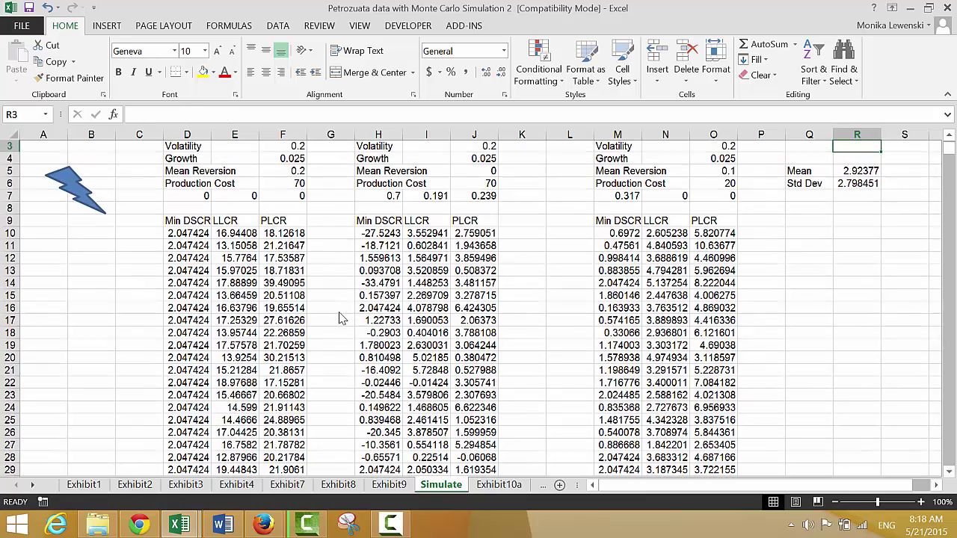
- Enter the label "Low" in cell Q7, below the Std Dev label
key(Down)
key(Down)
key(Left)
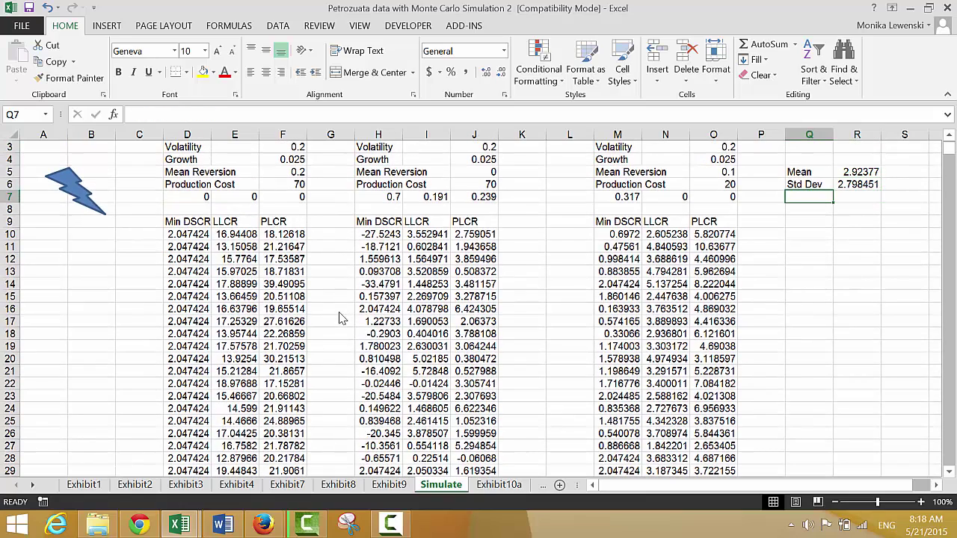
text(R)
text(ow)
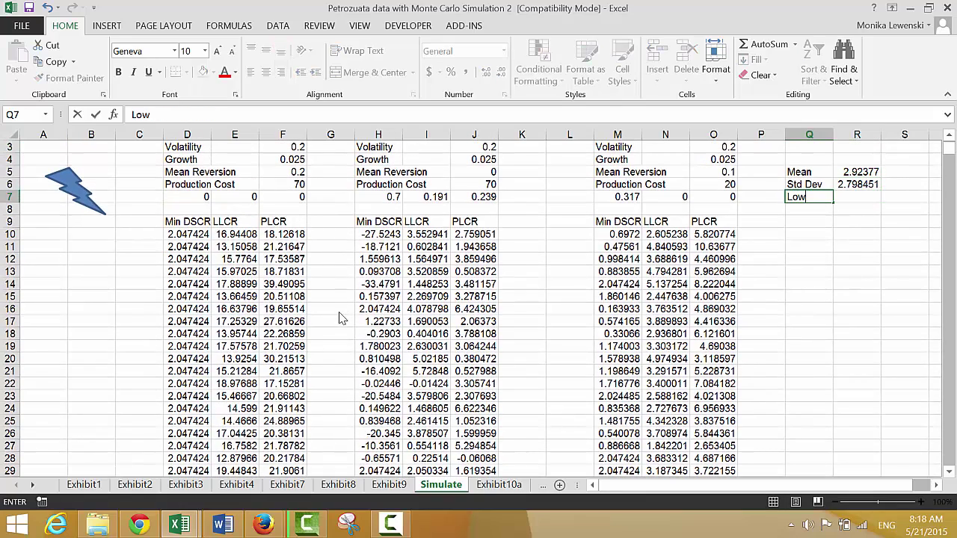
key(Return)
- Calculate the low bound in cell R7 as the mean in R5 minus three times the standard deviation in R6
key(Up)
key(Right)
text(=)
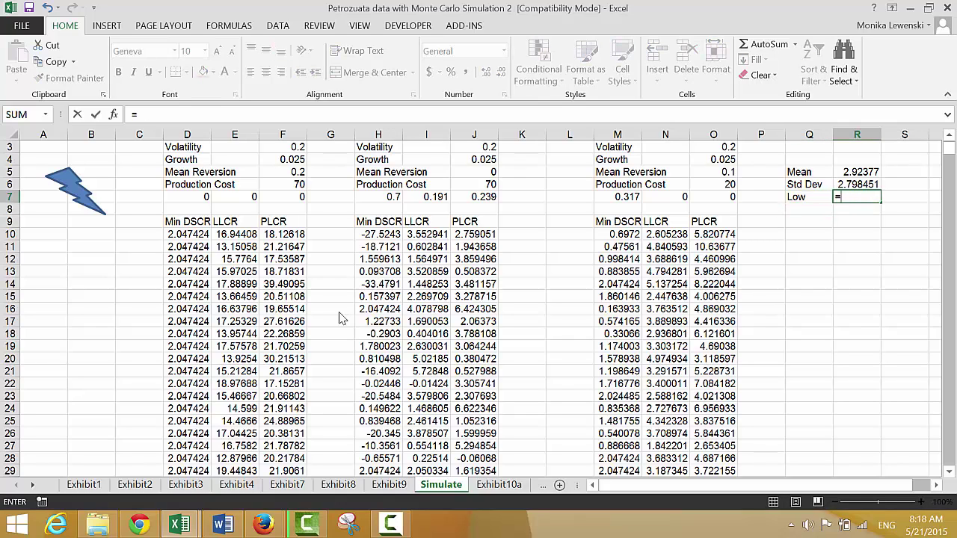
key(Up)
key(Up)
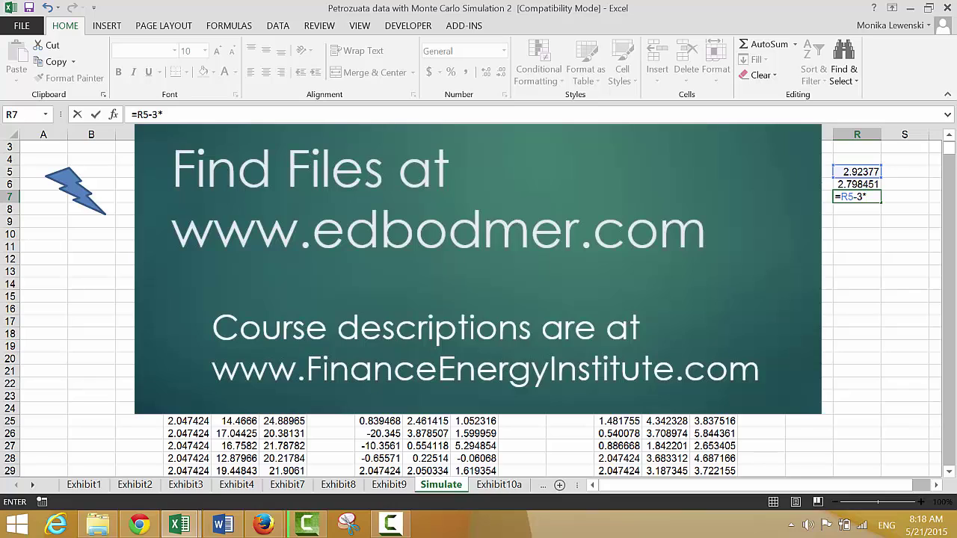
key(Return)
- Enter the label "High" in cell Q8, below the Low label
key(Left)
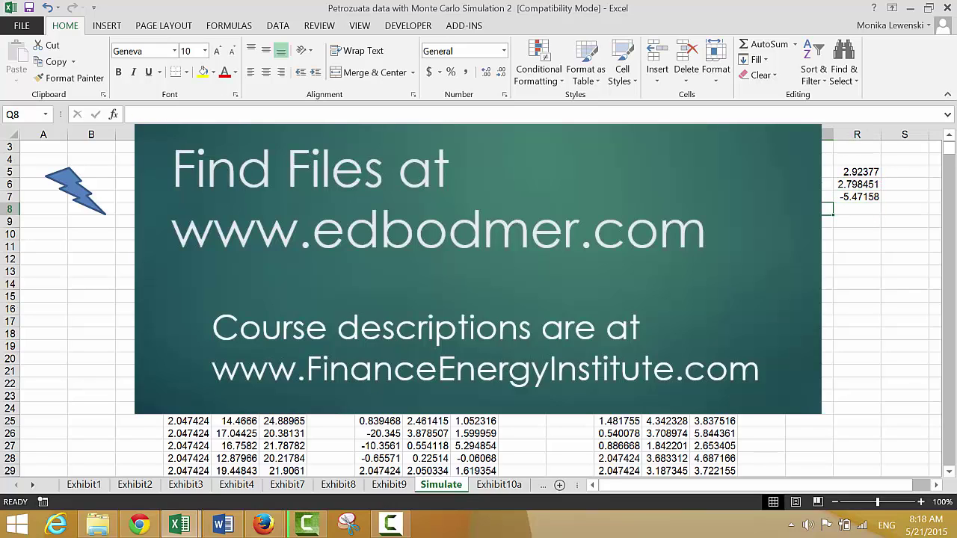
text(High)
key(Right)
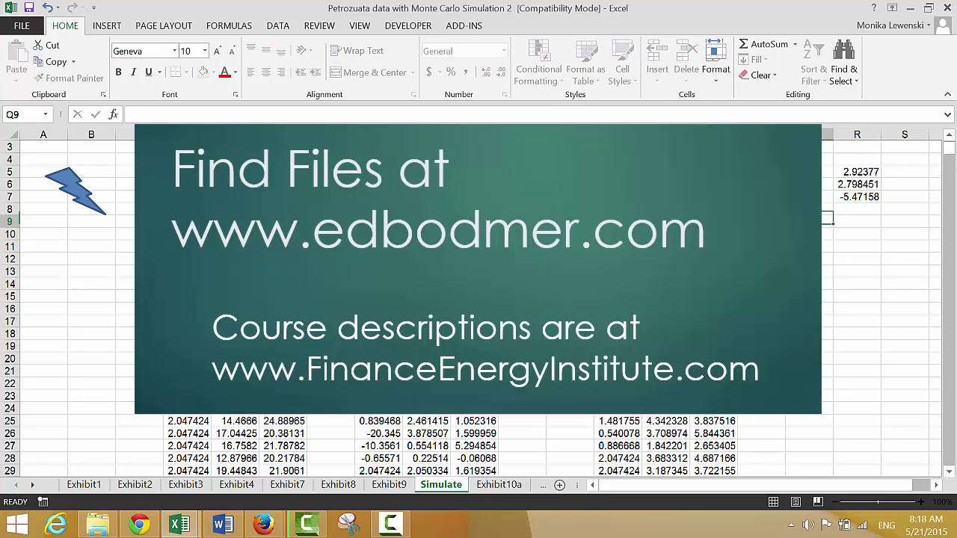
- Calculate the high bound in cell R8 with the formula =R5+R6*3, the mean plus three standard deviations
text(=)
key(Up)
key(Up)
key(Up)
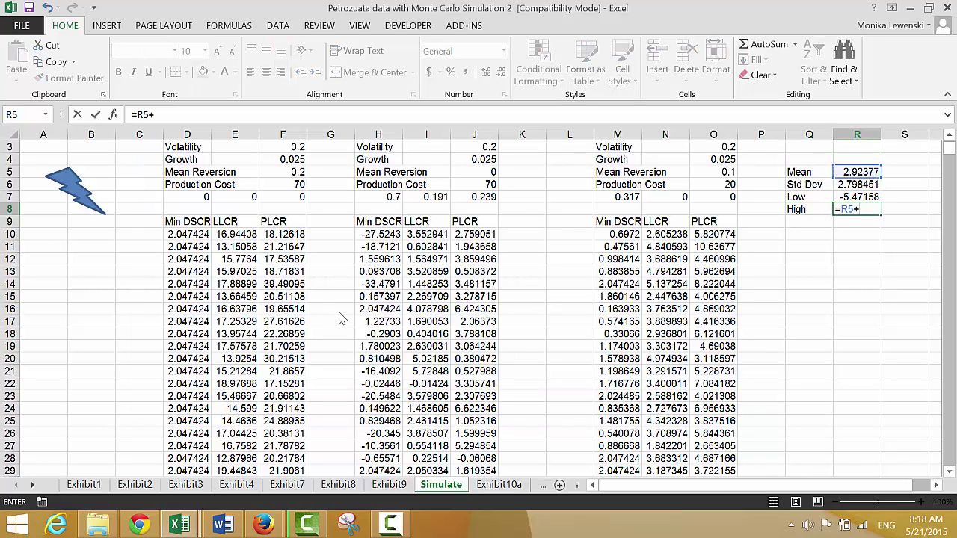
key(Up)
key(Up)
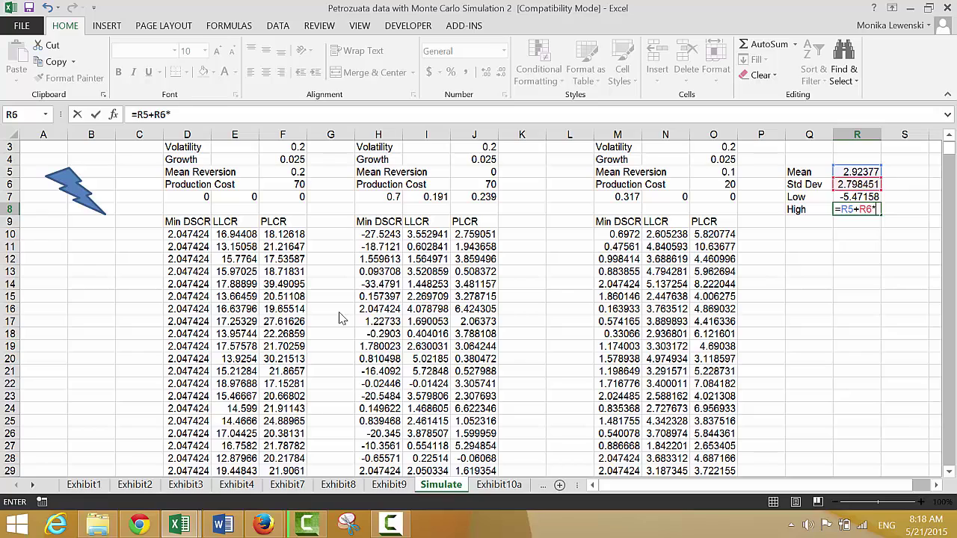
text(*3)
key(Return)
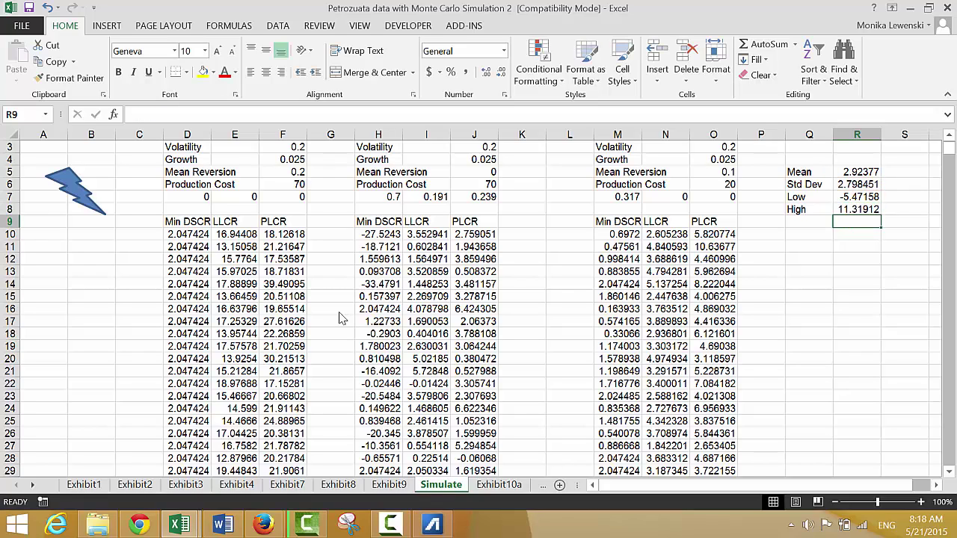
- Examine the second scenario's simulated PLCR values in column J against the low and high bounds
key(Down)
key(Left)
key(Left)
key(Left)
key(Left)
key(Left)
key(Left)
key(Left)
key(Left)
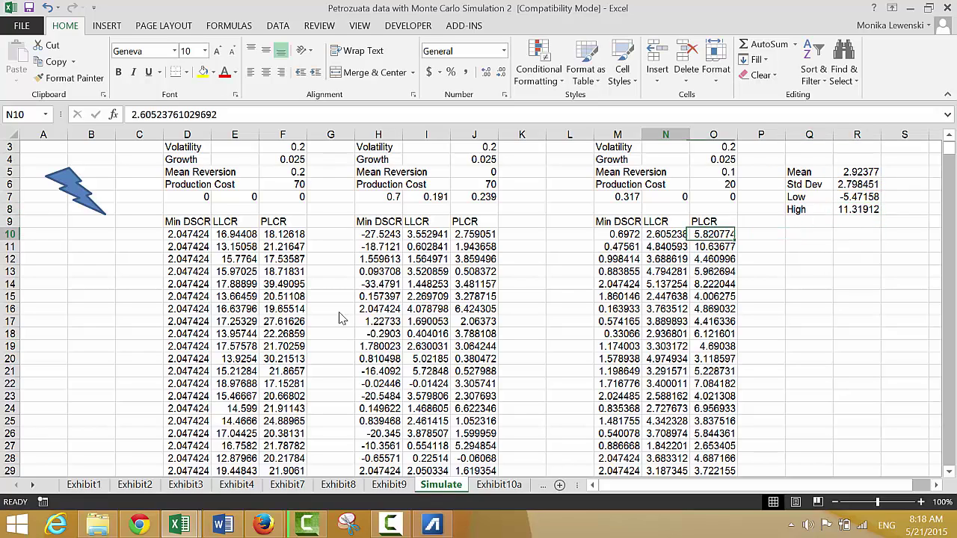
key(Down)
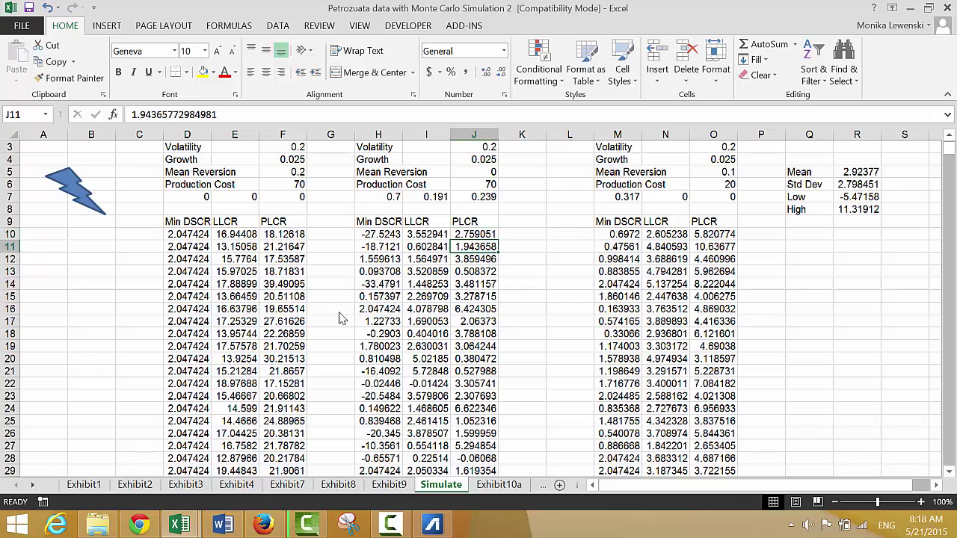
key(ctrl+Down)
key(ctrl+Down)
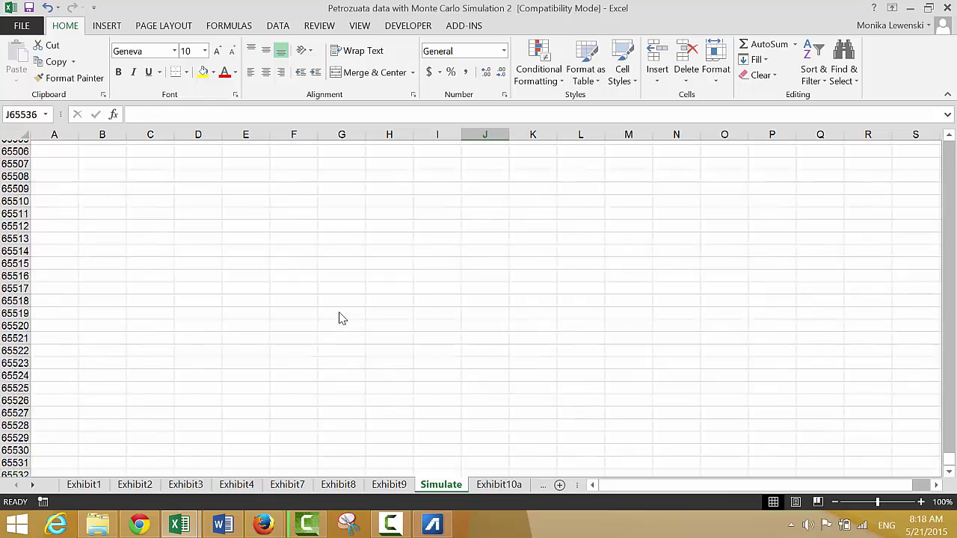
key(ctrl+Up)
key(ctrl+Up)
key(ctrl+Up)
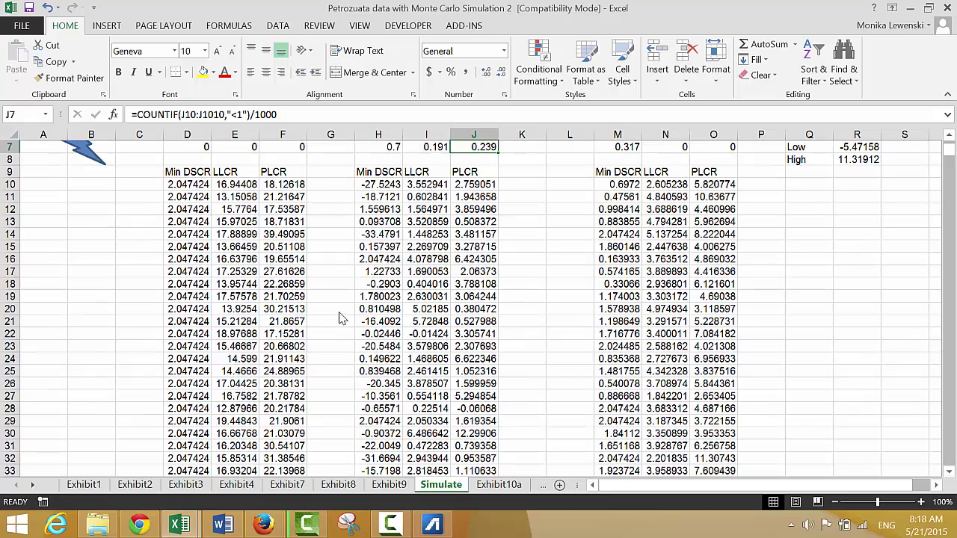
key(Down)
key(Down)
key(Right)
key(Right)
key(Right)
key(Right)
key(Right)
key(Right)
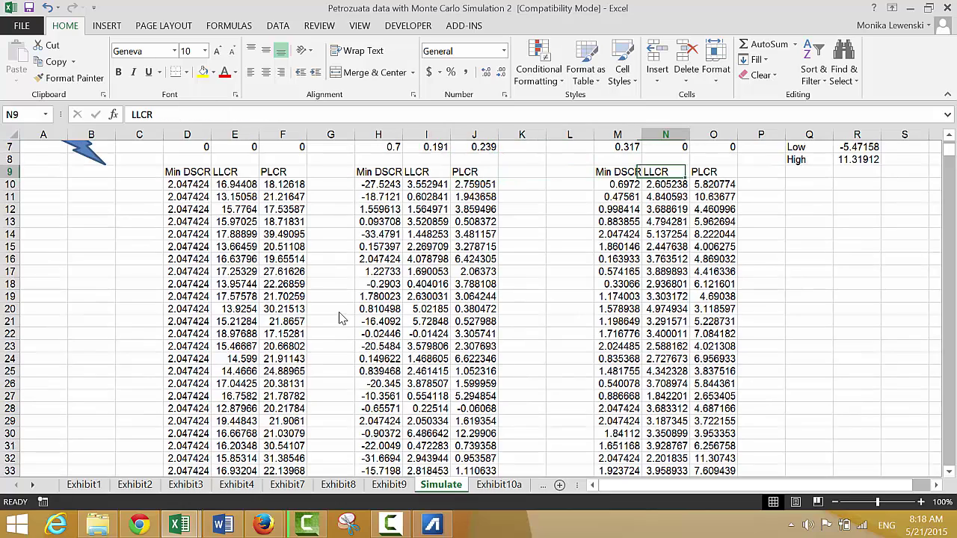
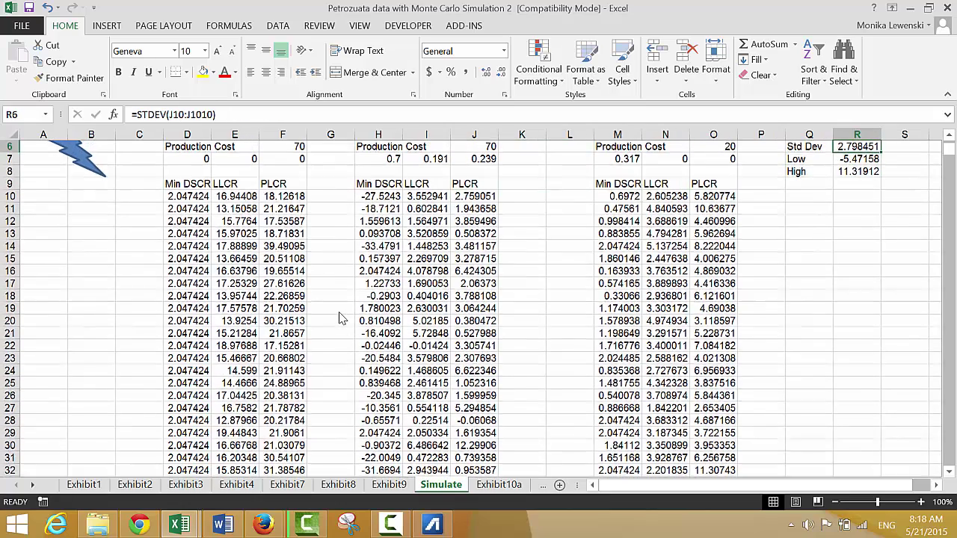
- Replace the low bound in cell R7 with the MIN of the second scenario's PLCR values, J10:J1010
text(min)
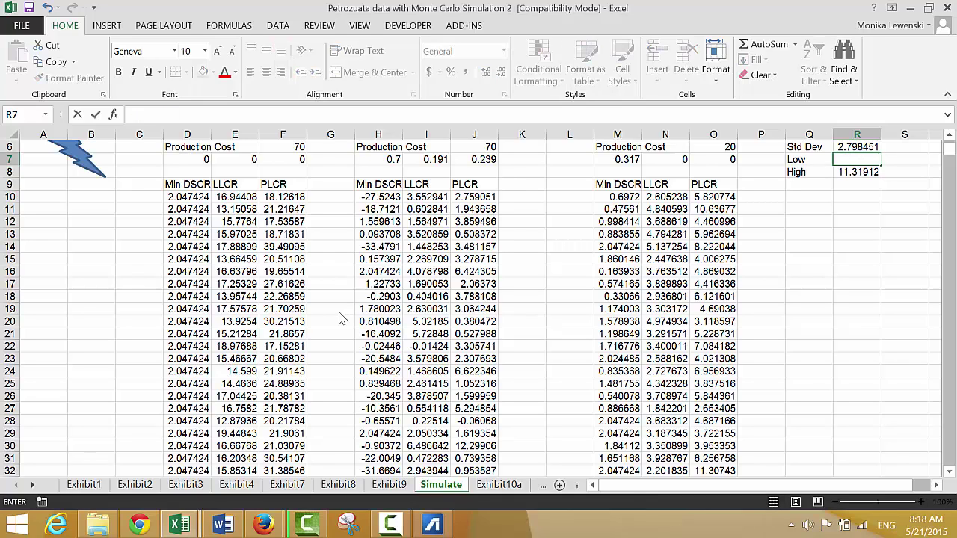
text(=min()
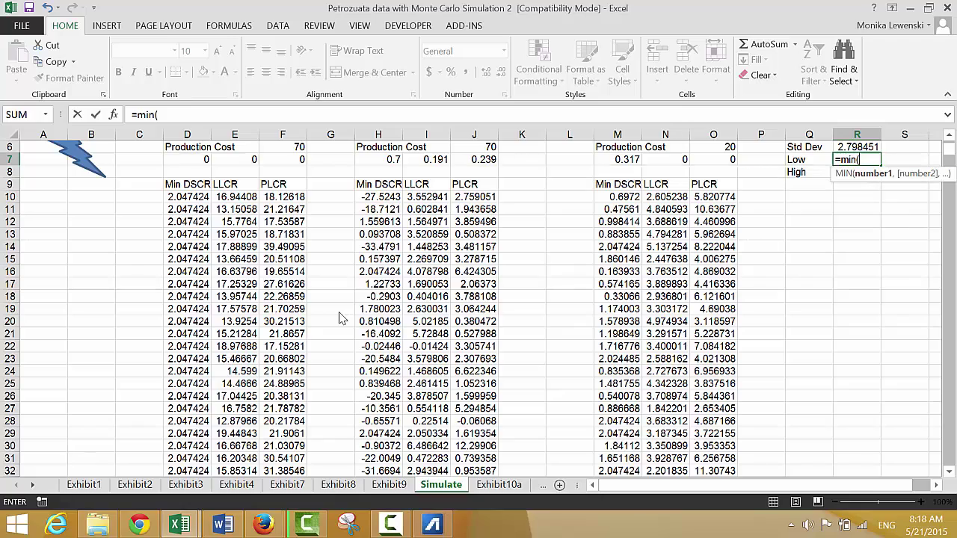
key(Left)
key(Left)
key(Left)
key(Left)
key(Left)
key(Left)
key(Left)
key(Down)
key(Down)
key(Left)
key(Down)
key(ctrl+shift+Down)
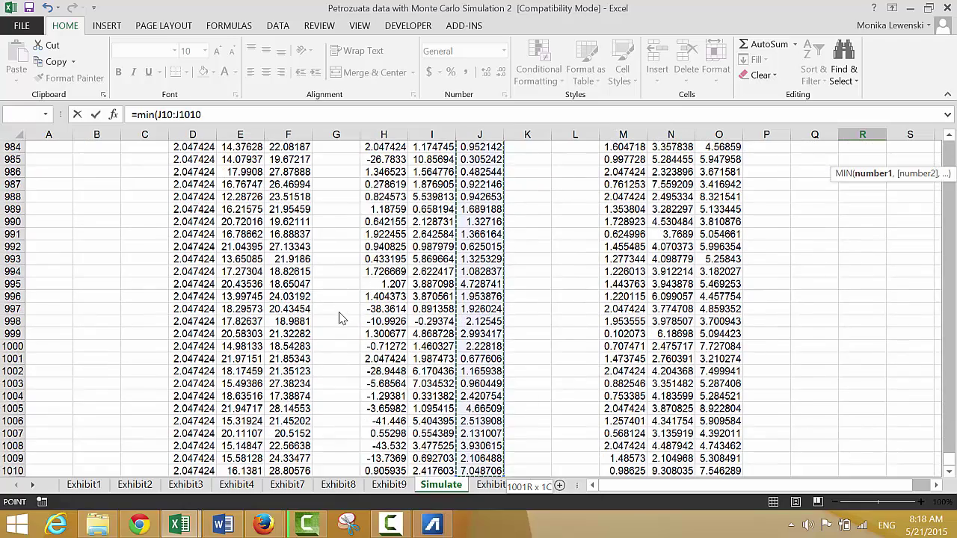
key(Return)
- Replace the high bound in cell R8 with the MAX of the second scenario's PLCR values, J10:J1010
key(Up)
key(Down)
text(=max)
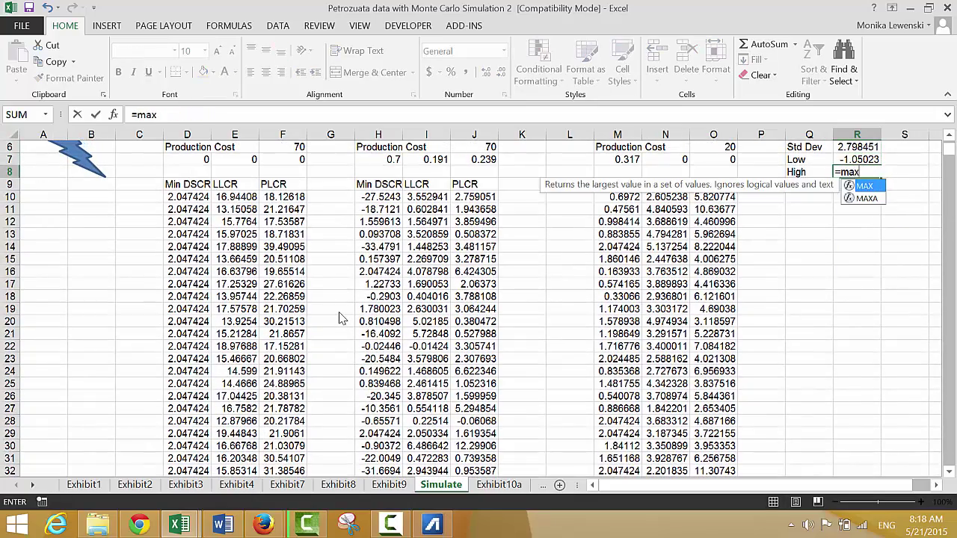
text(()
key(Left)
key(Left)
key(Left)
key(Left)
key(Left)
key(Left)
key(Left)
key(Left)
key(Down)
key(Down)
key(ctrl+shift+Down)
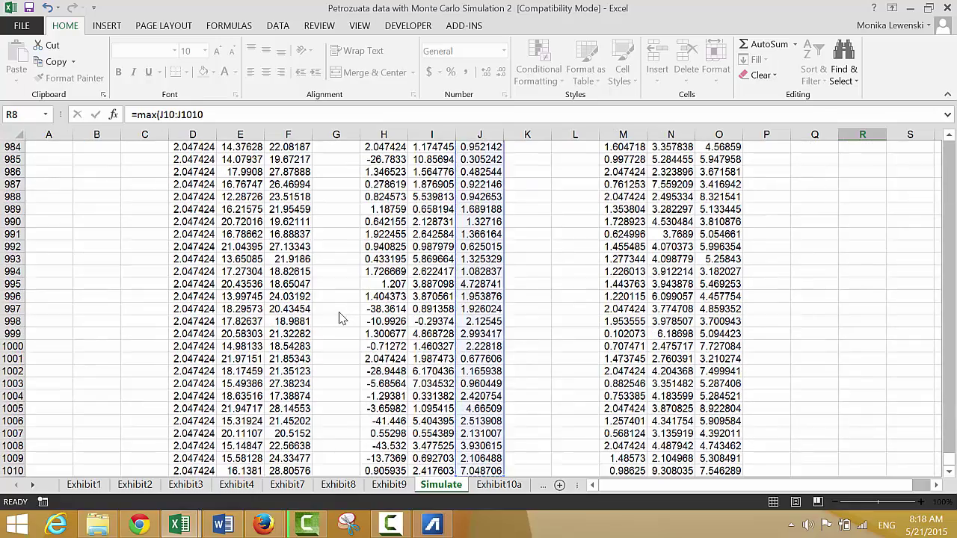
key(Return)
- Enter the label "Incremet" in cell Q9, below the High label
key(Up)
key(Up)
key(Up)
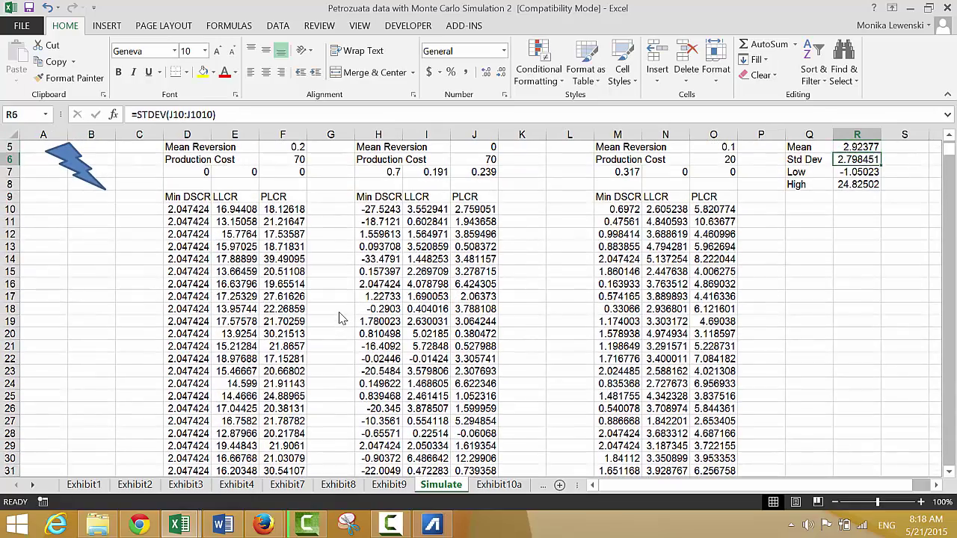
key(Down)
key(Down)
key(Down)
key(Left)
text(l)
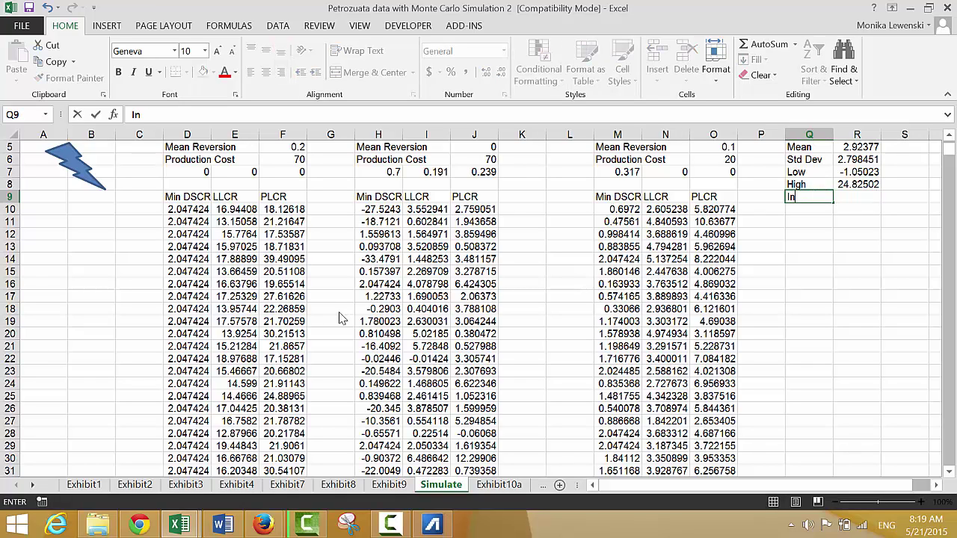
text(ncremetn)
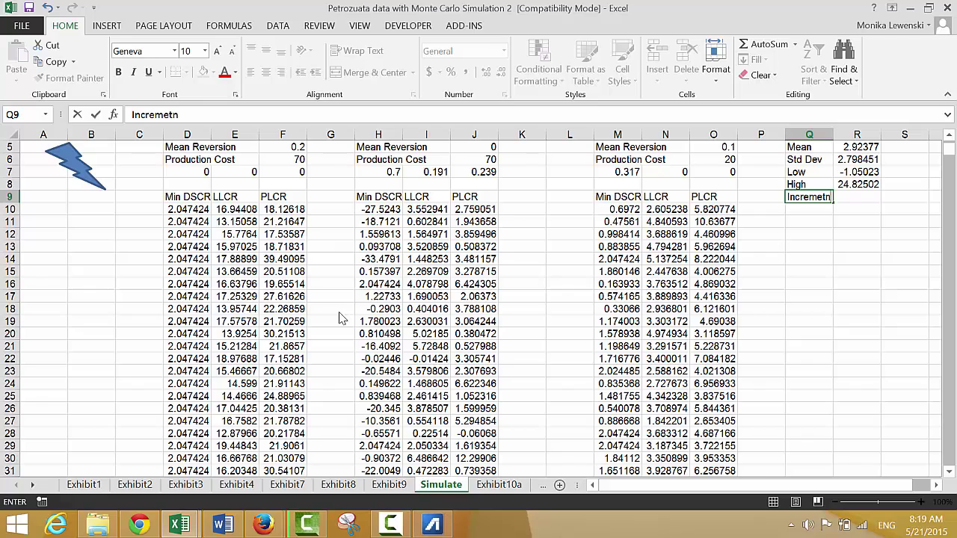
key(Return)
- Set the high value in cell R8 to the mean plus three standard deviations with the formula =R5+R6*3
key(Up)
key(Up)
key(Right)
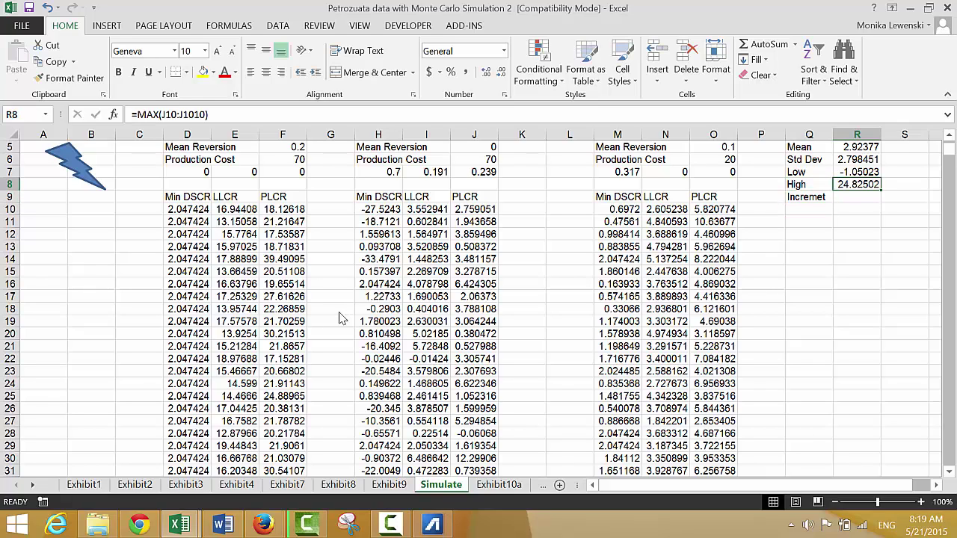
text(=)
key(Up)
key(Up)
key(Up)
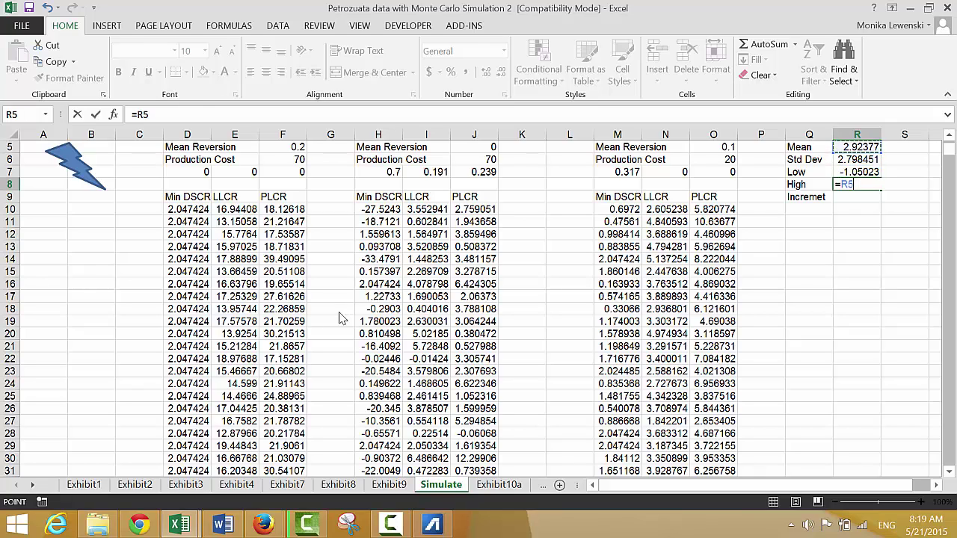
text(+)
key(Up)
key(Up)
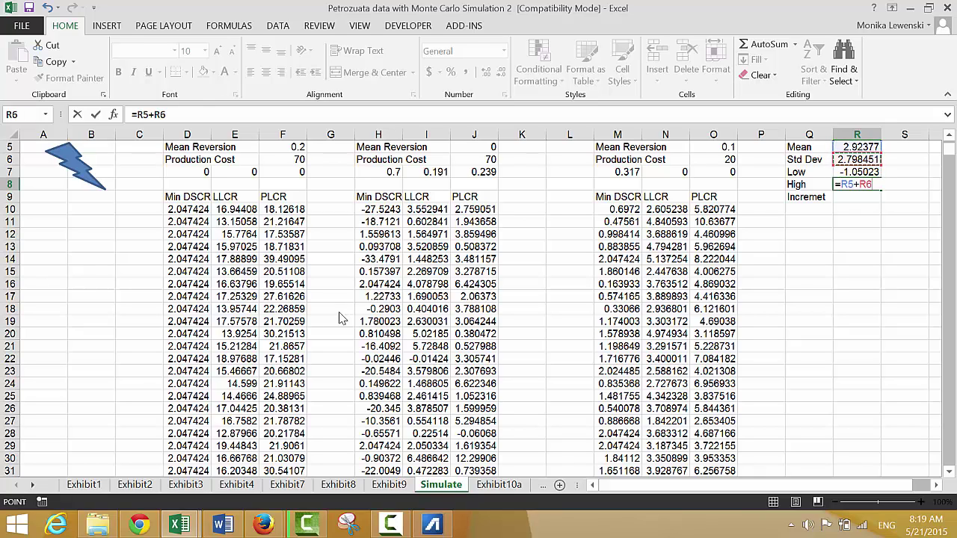
text(&)
text(3)
key(Return)
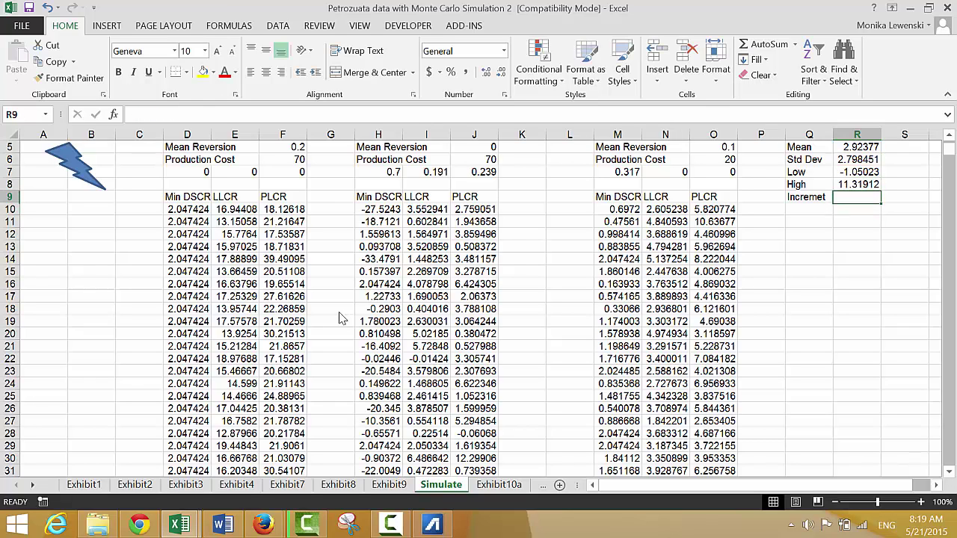
- Calculate the range between the high and low values in cell R9 with the formula =R8-R7
text(=)
key(Up)
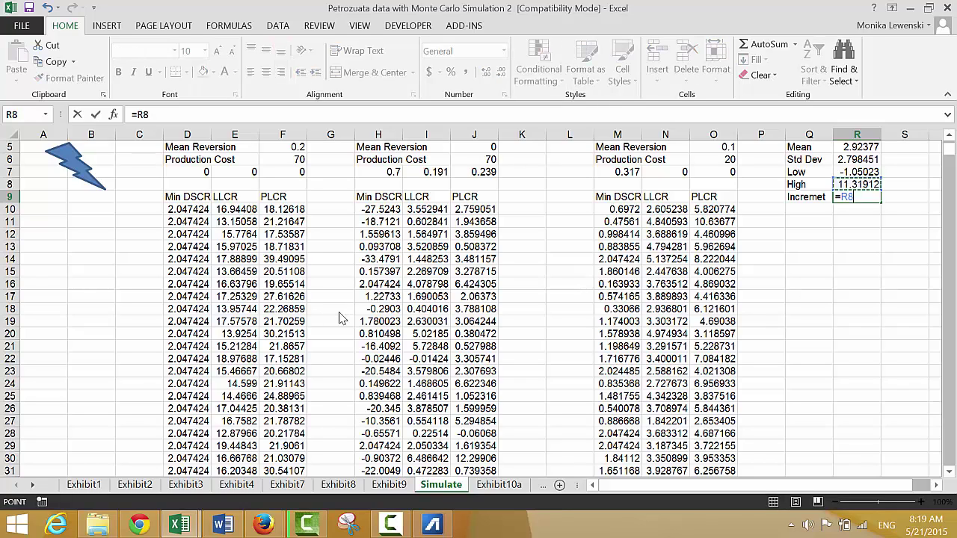
text(-)
key(Up)
key(Up)
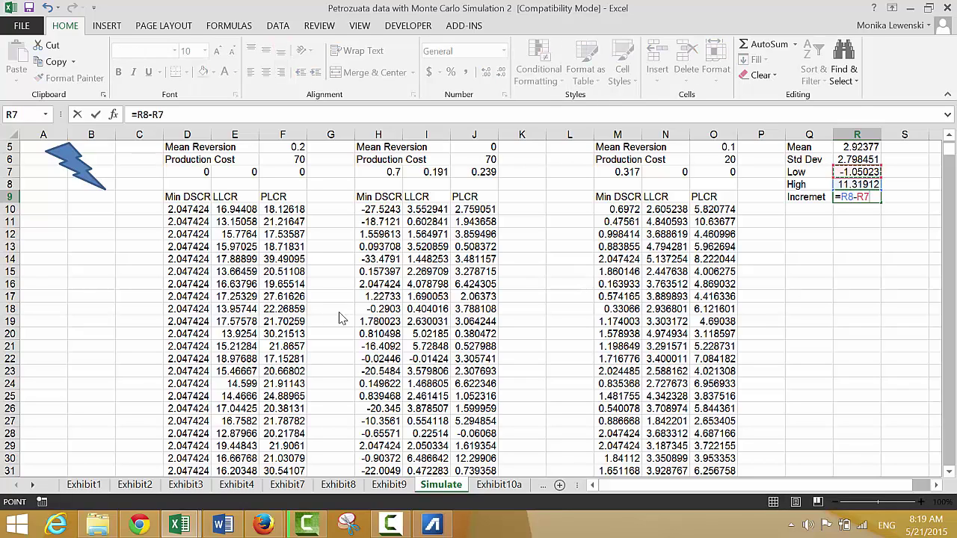
key(Return)
- Replace the label in cell Q9 with "Difference"
key(Up)
key(Left)
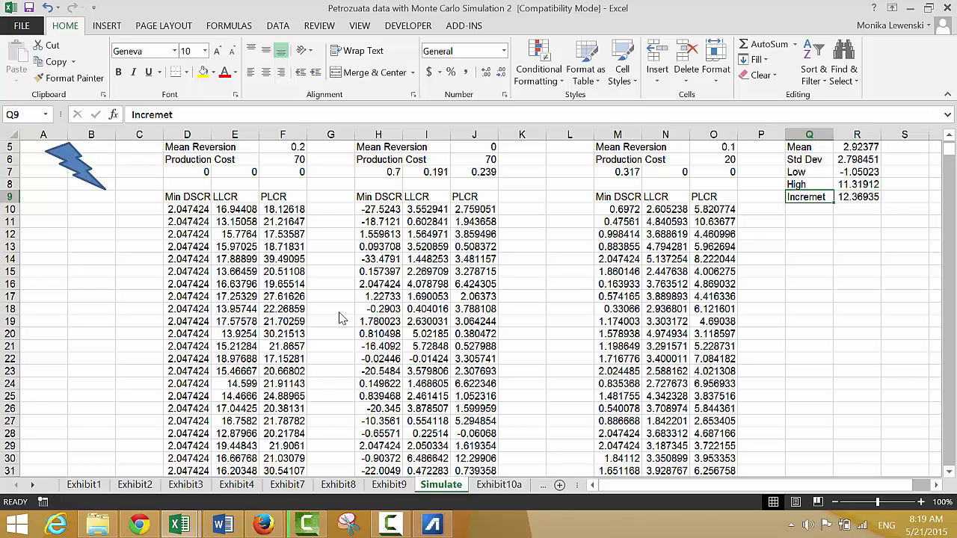
text(Diffrence)
key(BackSpace)
key(BackSpace)
key(BackSpace)
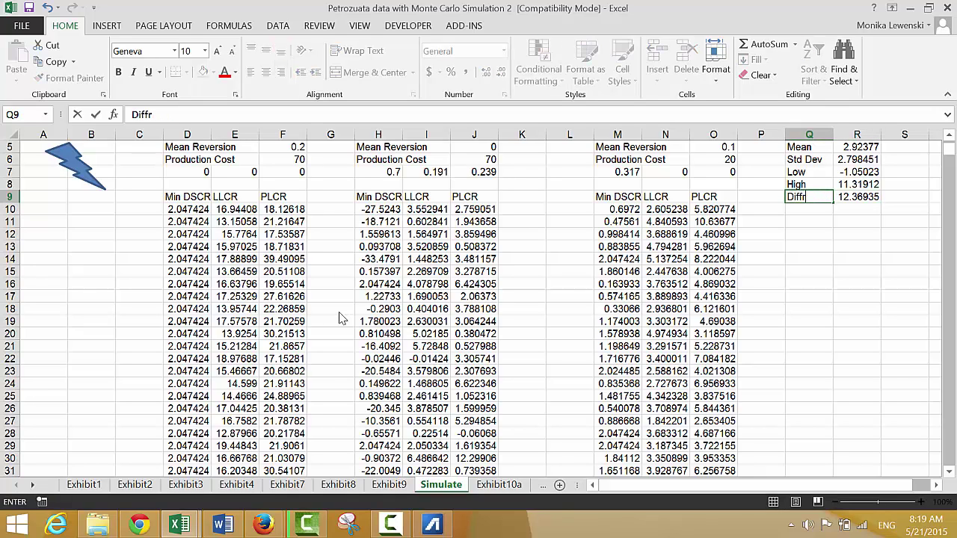
text(ren)
key(BackSpace)
key(BackSpace)
key(BackSpace)
key(BackSpace)
text(erenc)
key(Return)
key(Up)
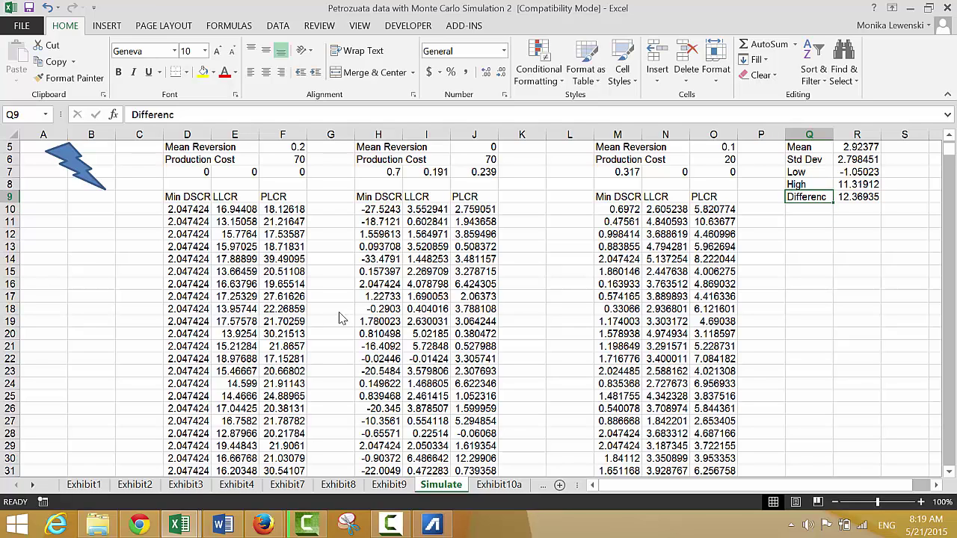
key(F3)
key(Escape)
key(F3)
key(Escape)
key(F2)
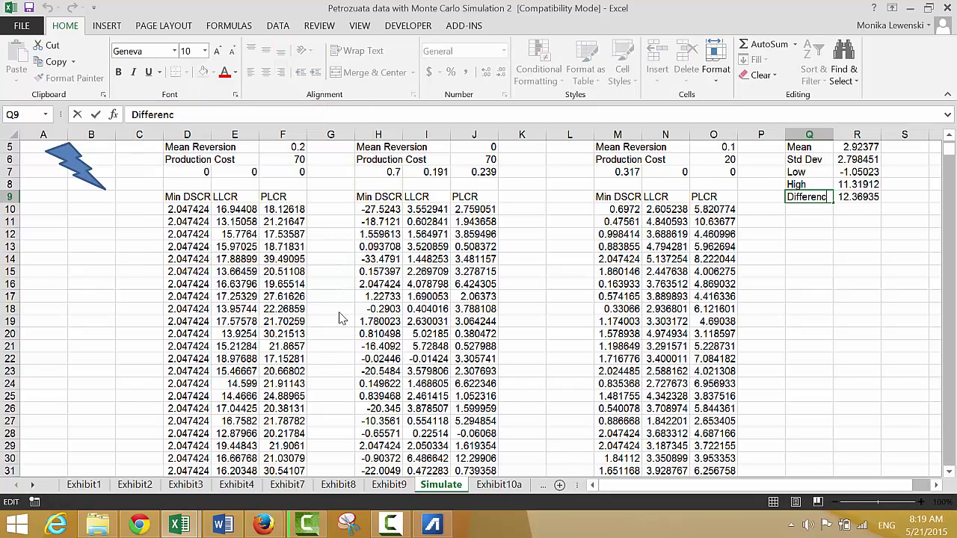
text(e)
key(Return)
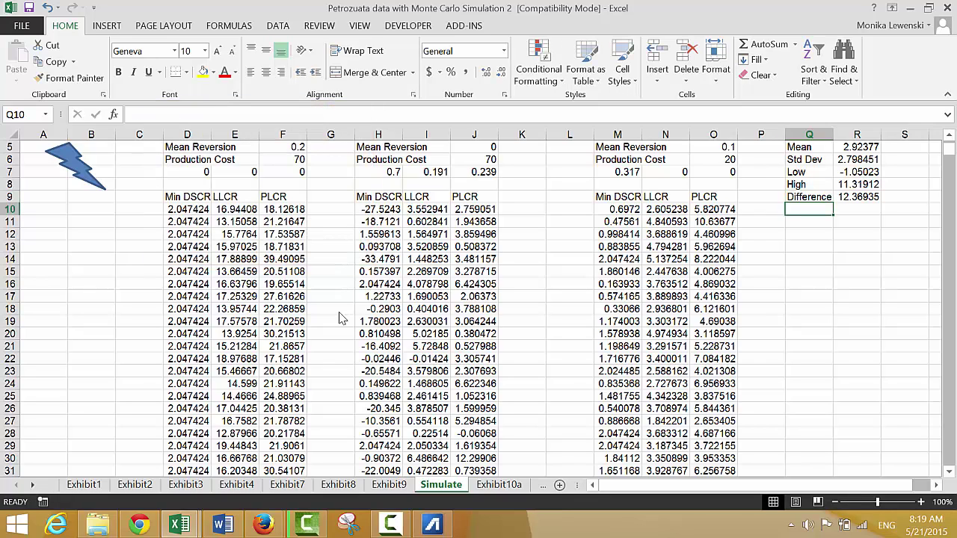
- Enter the label "Increment" in cell Q10, below the Difference label
text(Increm)
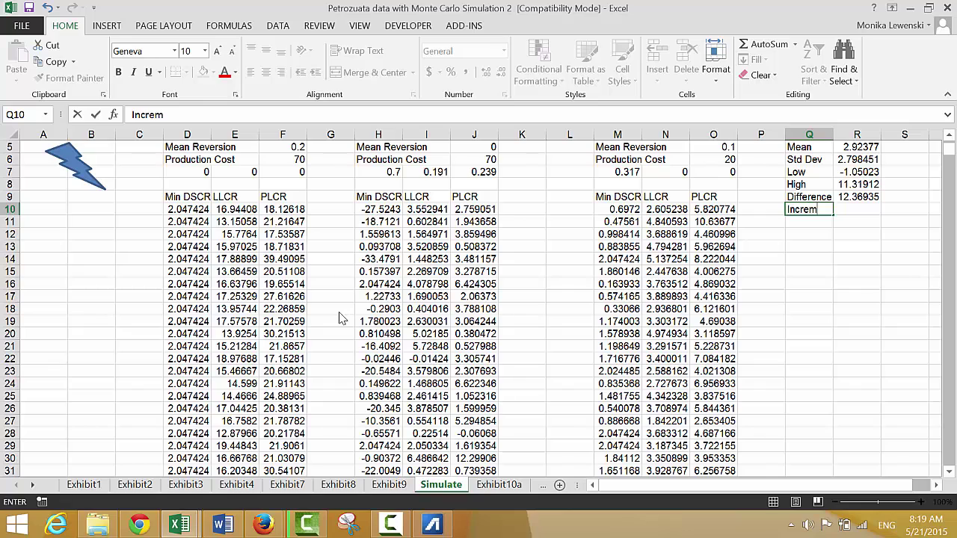
text(ent)
key(Tab)
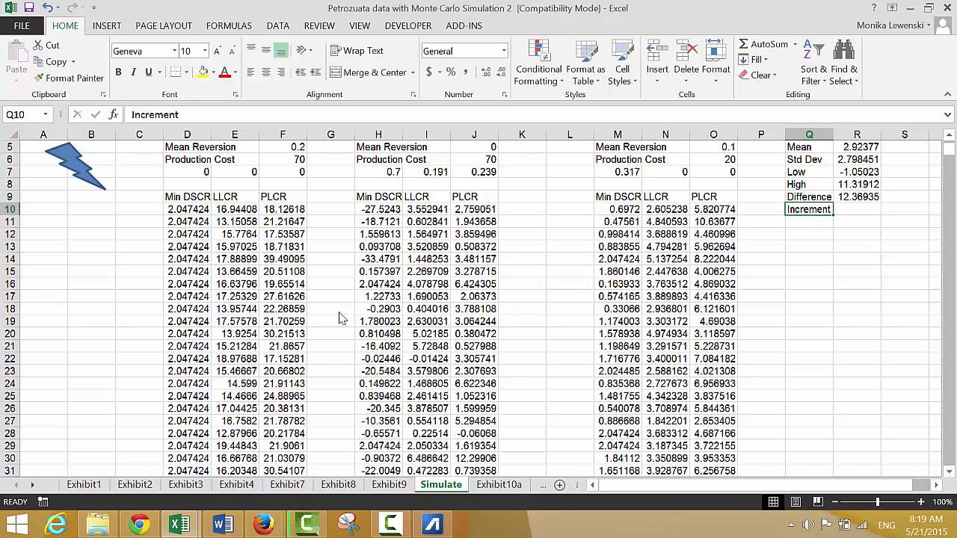
- Calculate the increment in cell R10 as half of the difference with the formula =R9/2
text(=)
key(Up)
text(/)
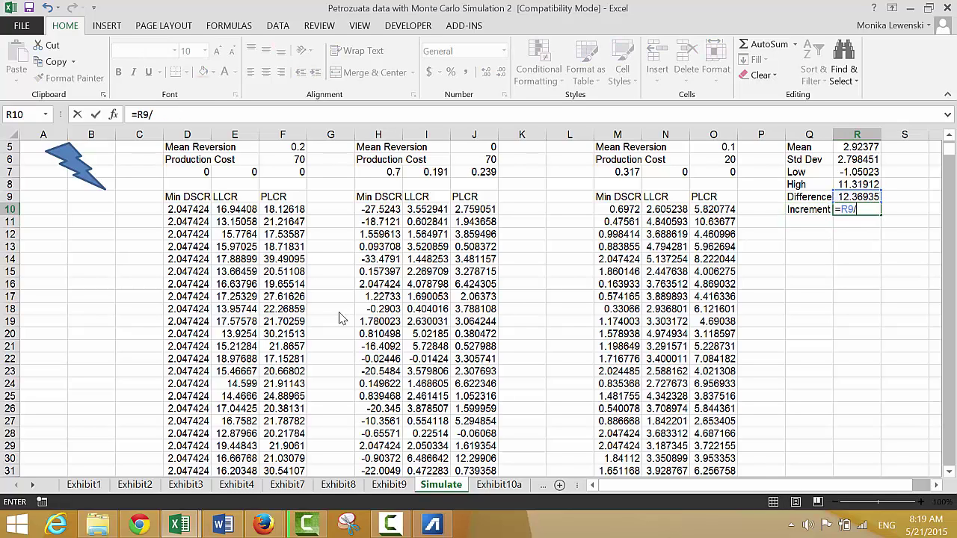
text(2)
key(Down)
- Enter the heading "Bins" in cell R13, below the summary statistics
key(Down)
key(Down)
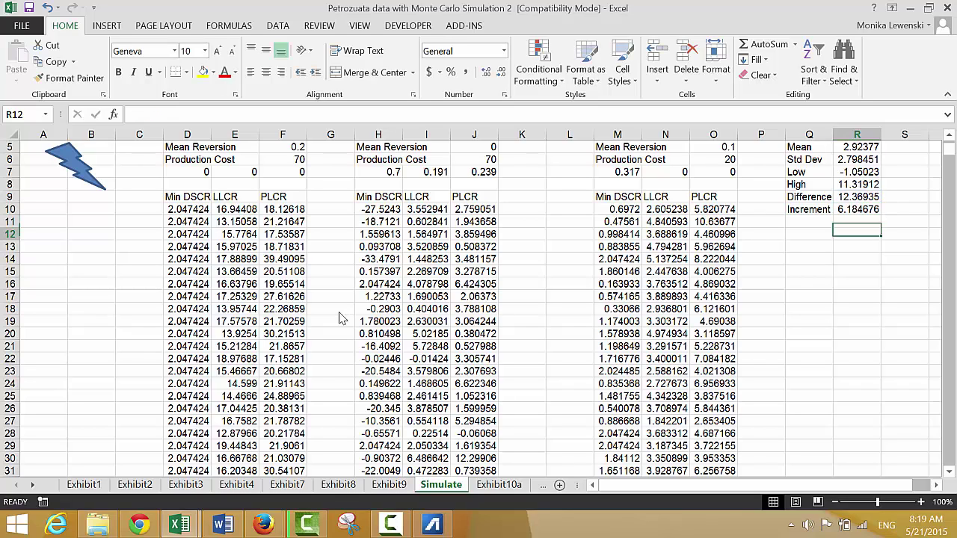
text(B)
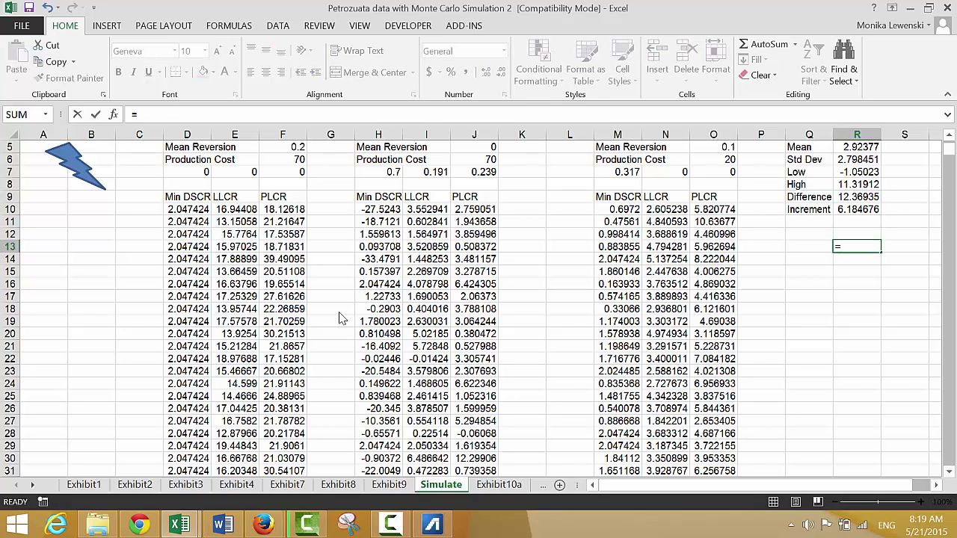
text(ind)
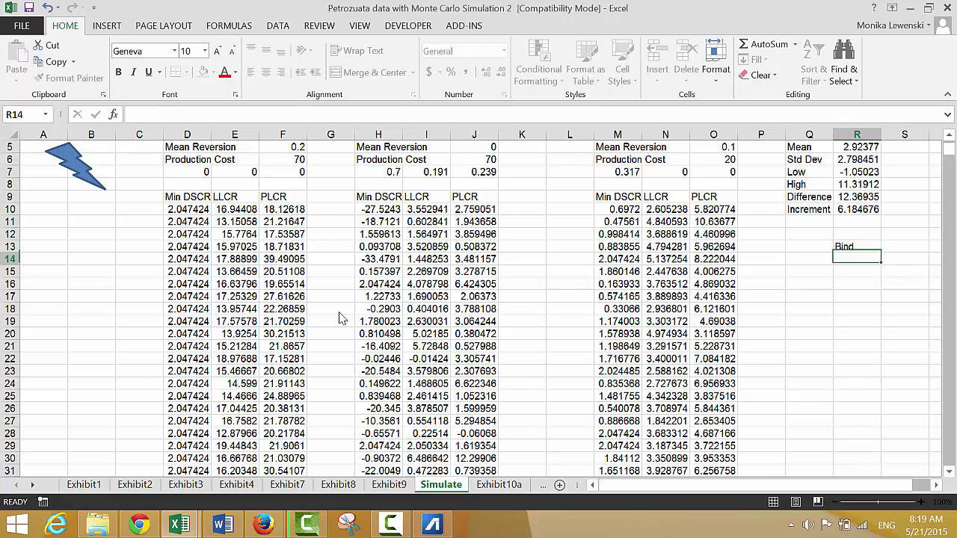
key(F2)
text(s)
key(Return)
- Set the first bin in cell R14 equal to the low value with the formula =R7
text(=)
key(Up)
key(Up)
key(Up)
key(Up)
key(Up)
key(Up)
key(Up)
key(Return)
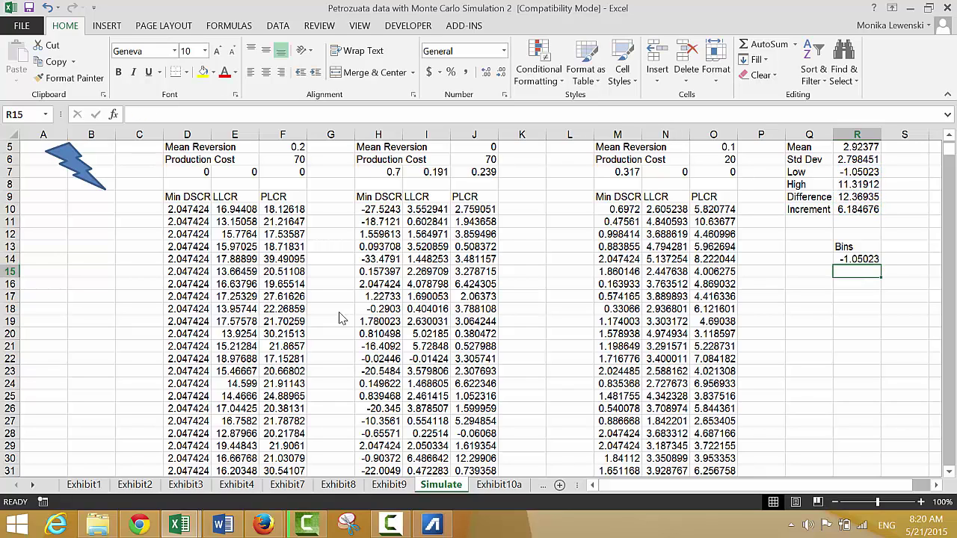
- Calculate the second bin in cell R15 by adding the fixed increment to the previous bin with =R14+$R$10
text(=)
key(Up)
key(Up)
key(Up)
key(Up)
key(Up)
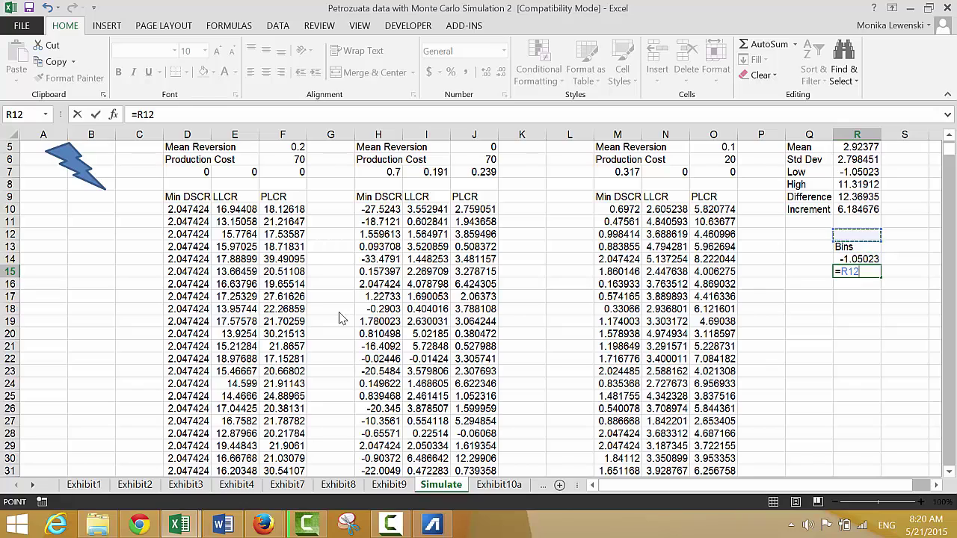
key(BackSpace)
key(BackSpace)
key(BackSpace)
key(Up)
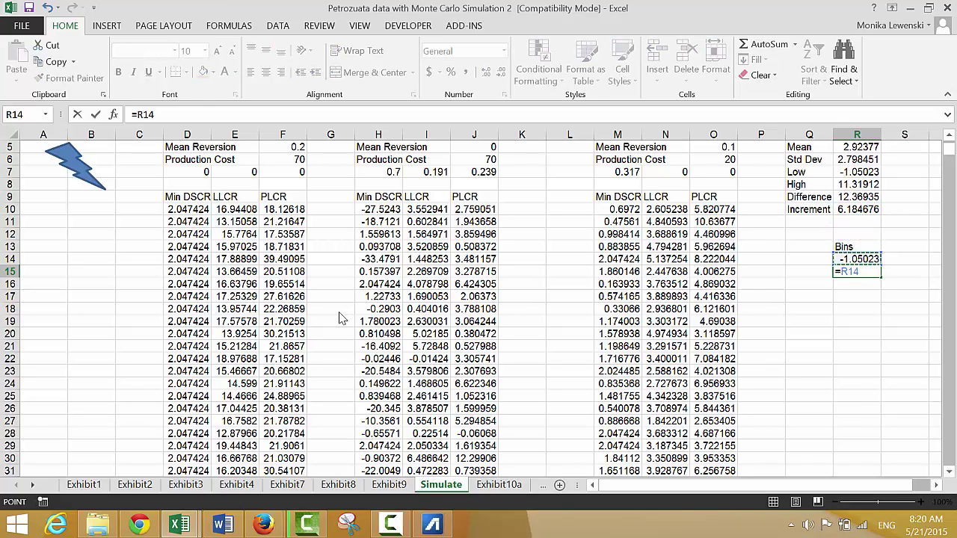
text(+)
key(Up)
key(Up)
key(Up)
key(Up)
key(Up)
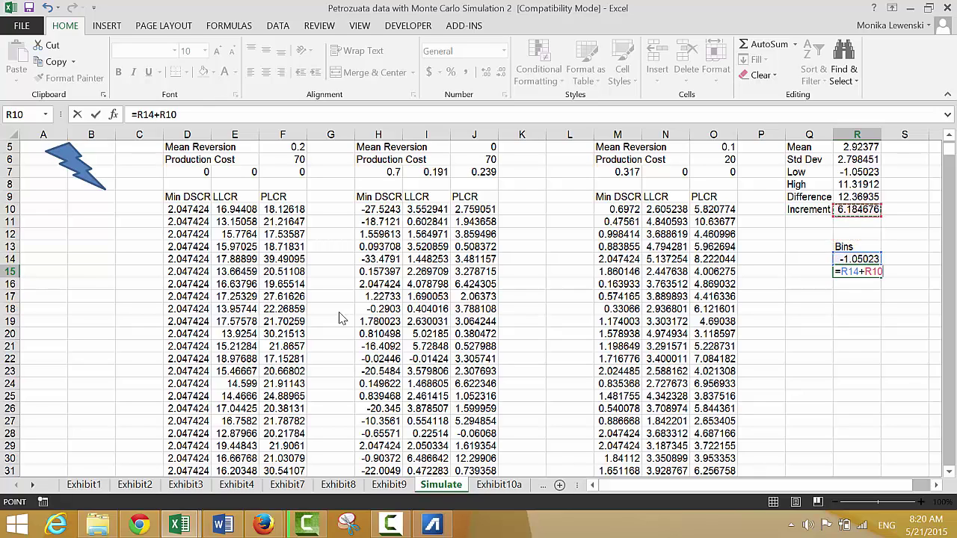
key(F4)
key(Return)
- Fill the bin formula in R15 down through cell R35
key(Up)
key(shift+Down)
key(shift+Down)
key(shift+Down)
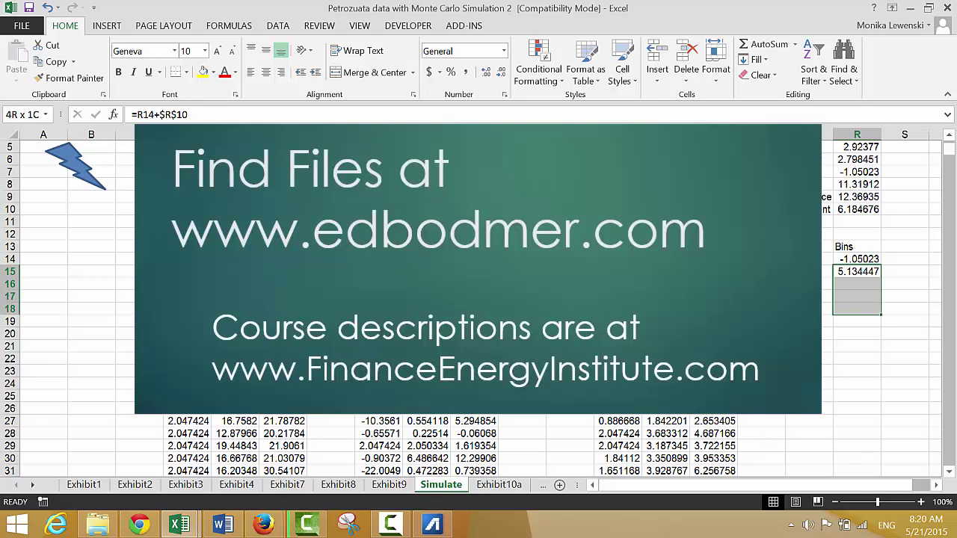
key(shift+Down)
key(shift+Down)
key(shift+Down)
key(shift+Down)
key(shift+Down)
key(shift+Down)
key(shift+Down)
key(shift+Down)
key(shift+Down)
key(shift+Down)
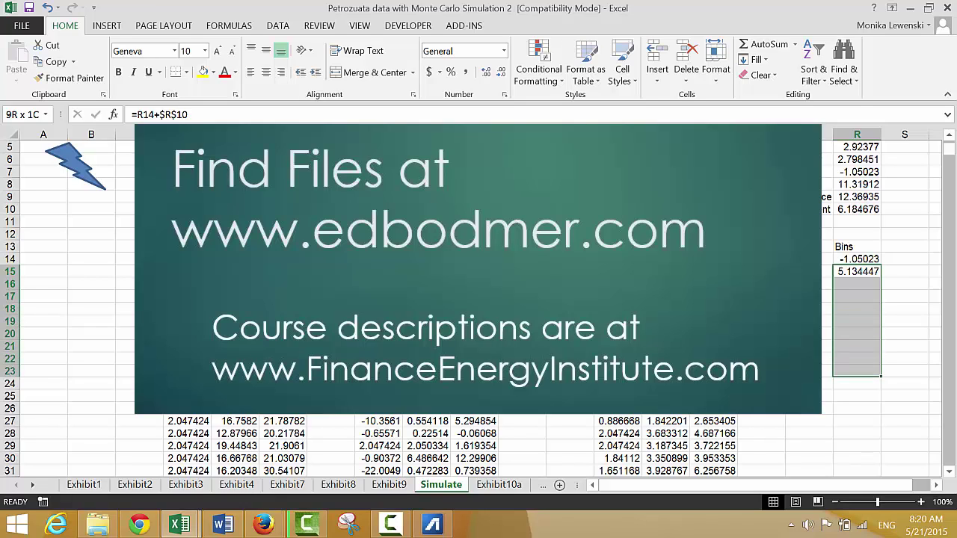
key(shift+Down)
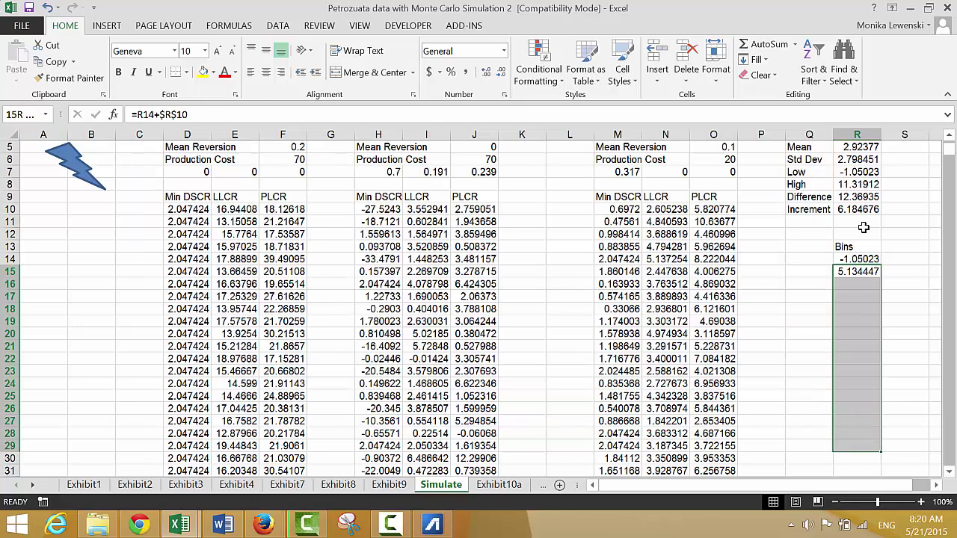
key(shift+Down)
key(shift+Down)
key(shift+Down)
key(shift+Down)
key(shift+Down)
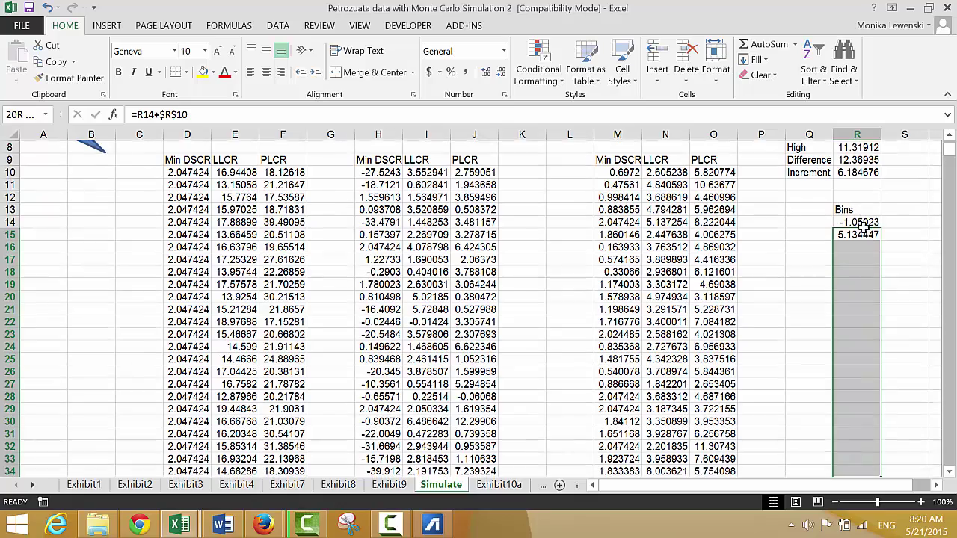
key(shift+Down)
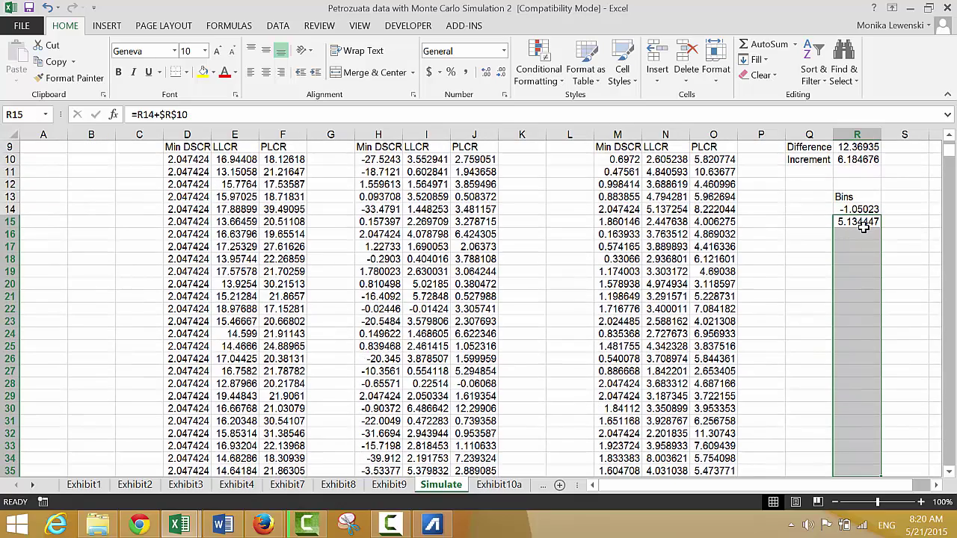
key(ctrl+d)
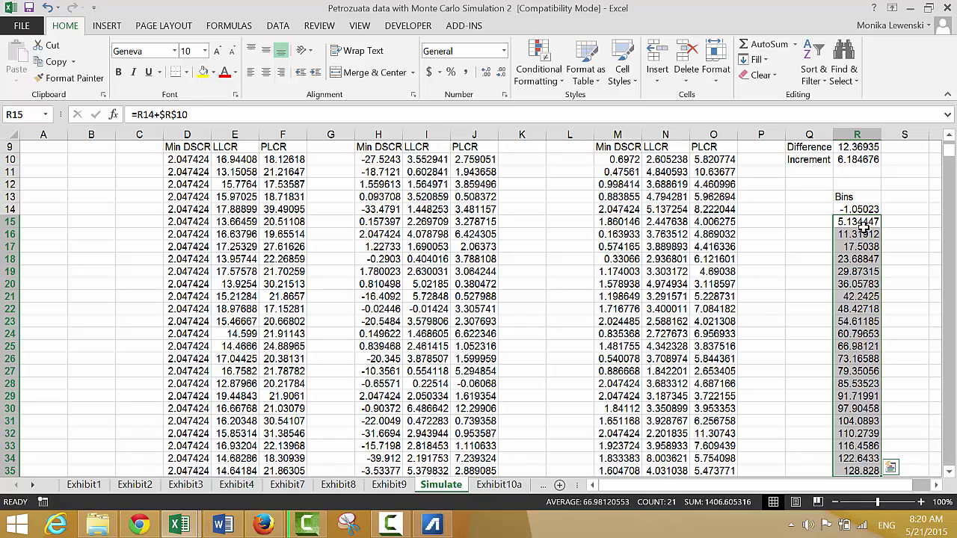
- Check the cell references used by the bin formula in R15
click(862, 223)
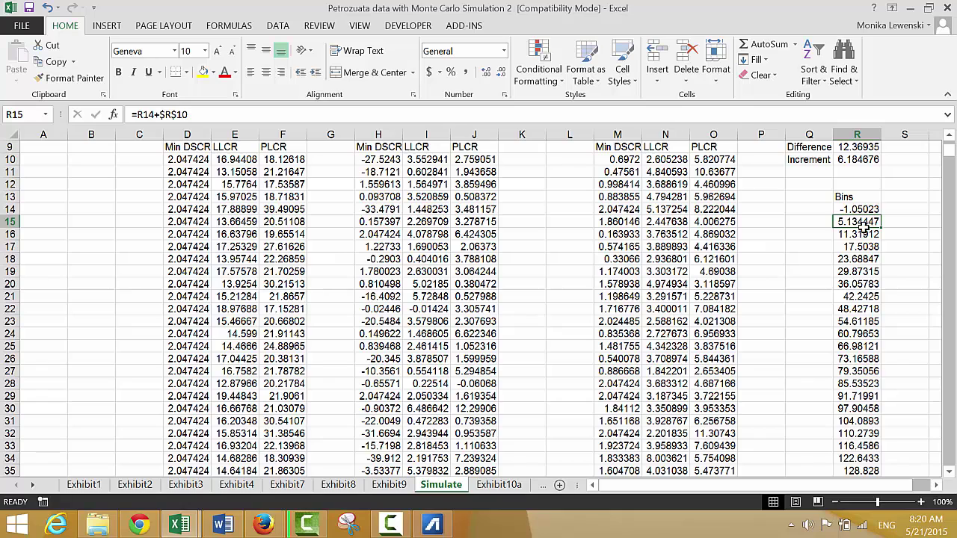
key(F2)
key(F1)
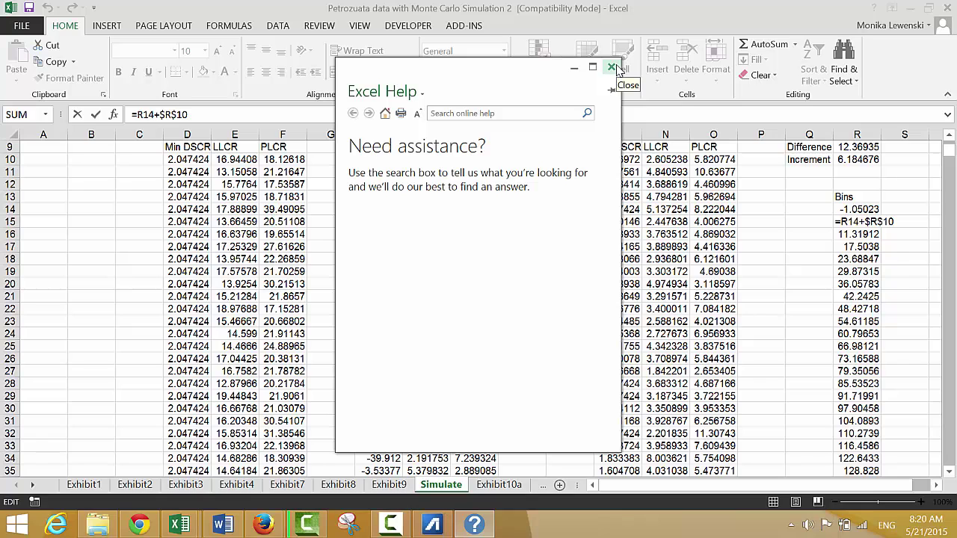
click(612, 68)
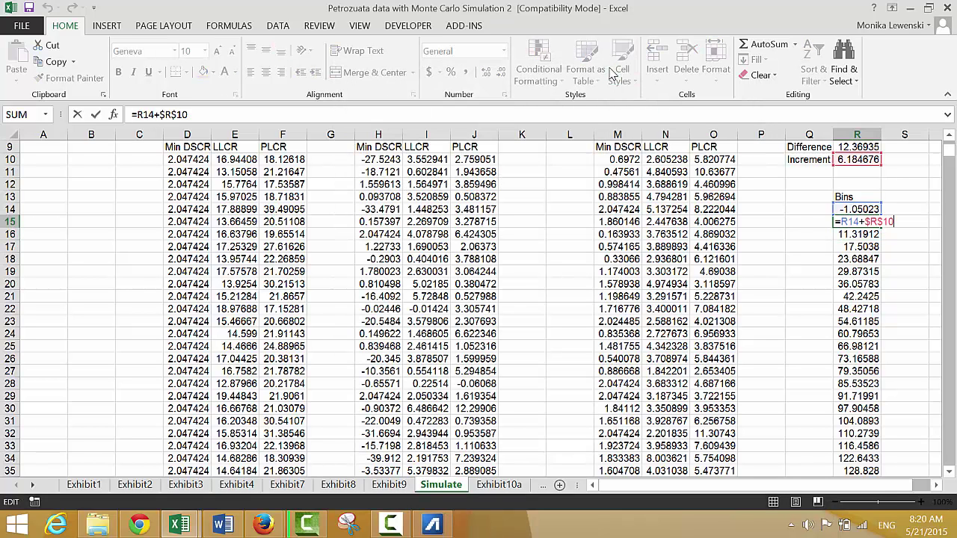
key(Return)
- Change the increment formula in cell R10 to divide the difference by 20, as =R9/20
key(Up)
key(Up)
key(Up)
key(Up)
key(Up)
key(Up)
key(Up)
key(Up)
key(Up)
key(Up)
key(Up)
key(Up)
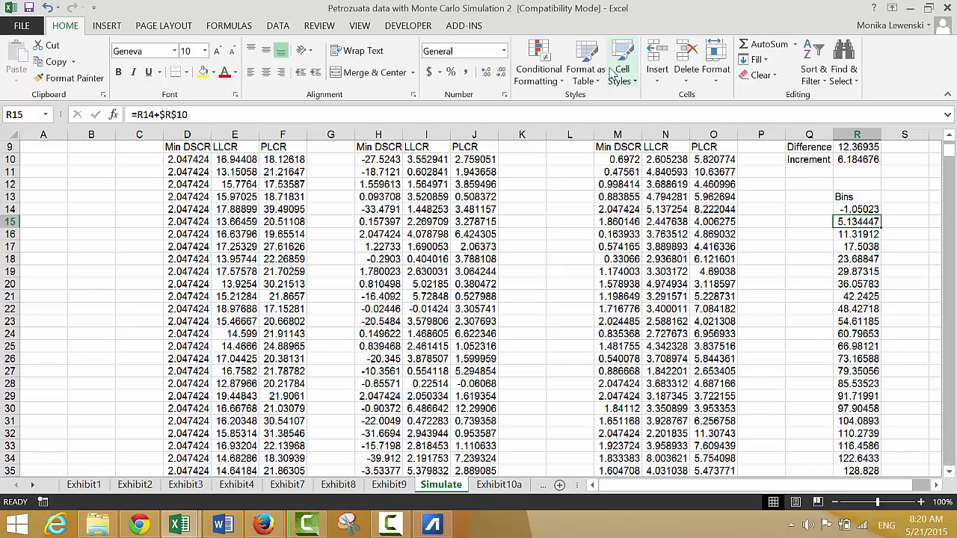
key(Down)
key(Down)
key(Down)
key(Down)
key(Down)
key(Down)
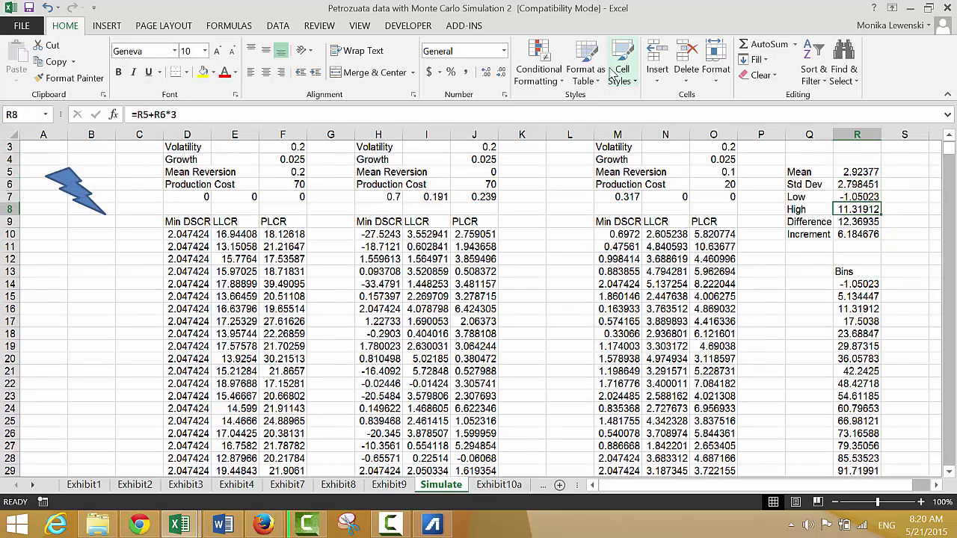
key(F2)
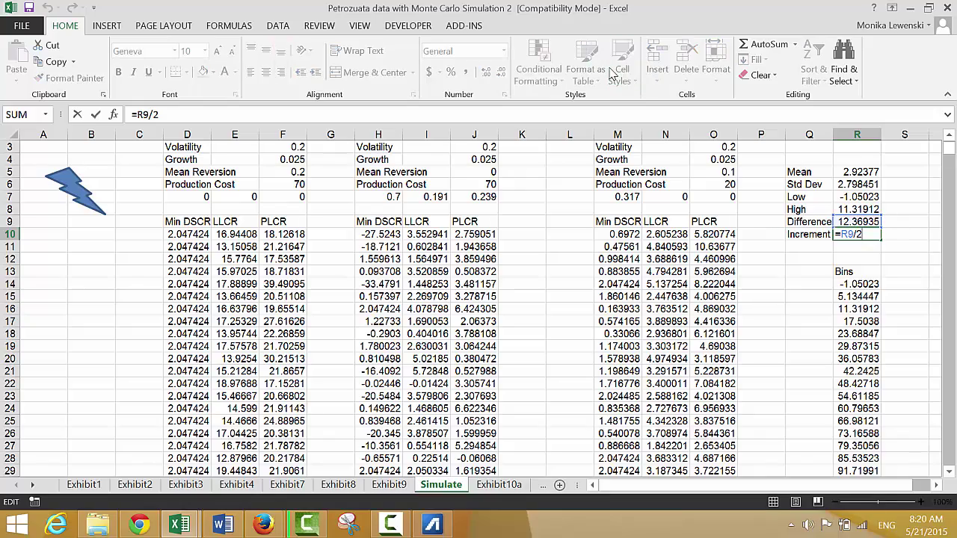
text(0)
key(Return)
- Examine the recalculated bin values down column R to the end of the list
key(Down)
key(Down)
key(Down)
key(Down)
key(Down)
key(Down)
key(Down)
key(Down)
key(Down)
key(Down)
key(Down)
key(Down)
key(Down)
key(Down)
key(Down)
key(Down)
key(Down)
key(Down)
key(Down)
key(Down)
key(Down)
key(Down)
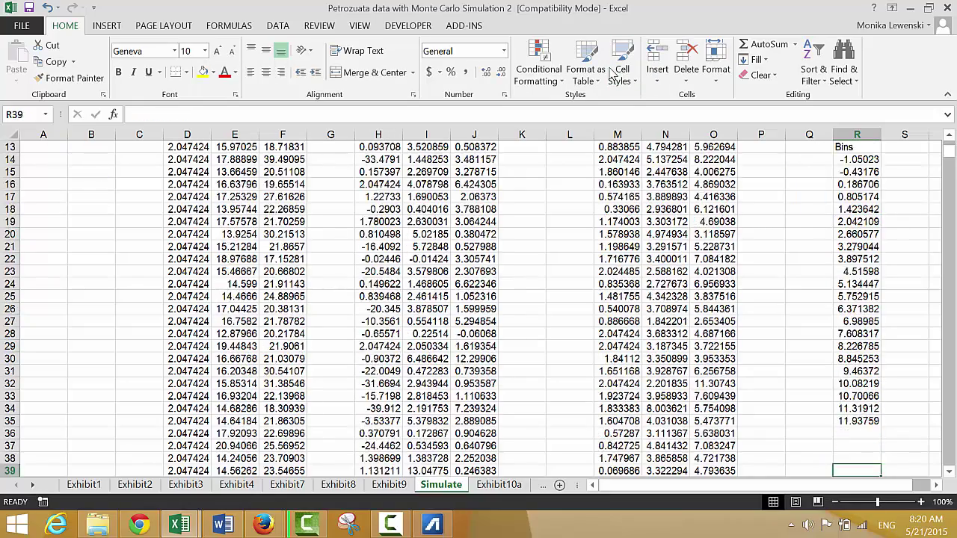
key(Up)
key(Up)
key(Up)
key(Up)
key(Up)
key(Up)
key(Up)
key(Up)
key(Up)
key(Up)
key(Up)
key(Up)
key(Up)
key(Up)
key(Up)
key(Up)
key(Up)
key(Up)
key(Up)
key(Up)
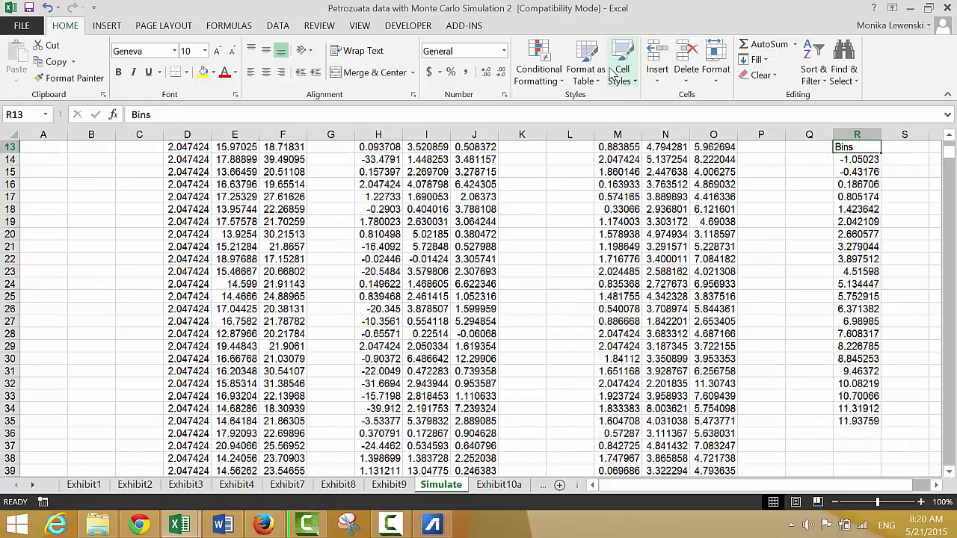
- Format the bin values in R14:R35 as numbers with two decimal places
key(Down)
key(Down)
key(Down)
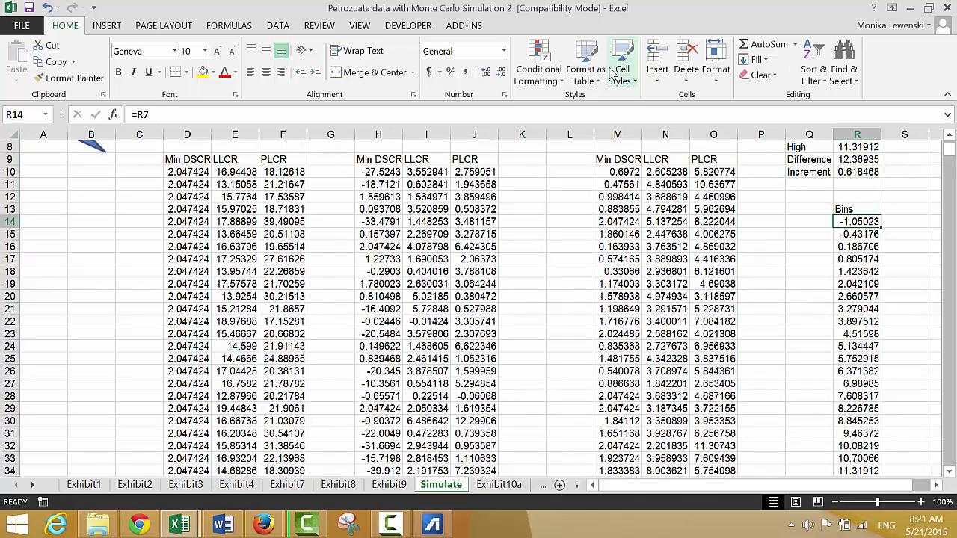
key(ctrl+shift+Down)
key(ctrl+shift+1)
- Start a FREQUENCY formula in S14 with the second scenario's PLCR results J10:J1010 as the data array
key(Right)
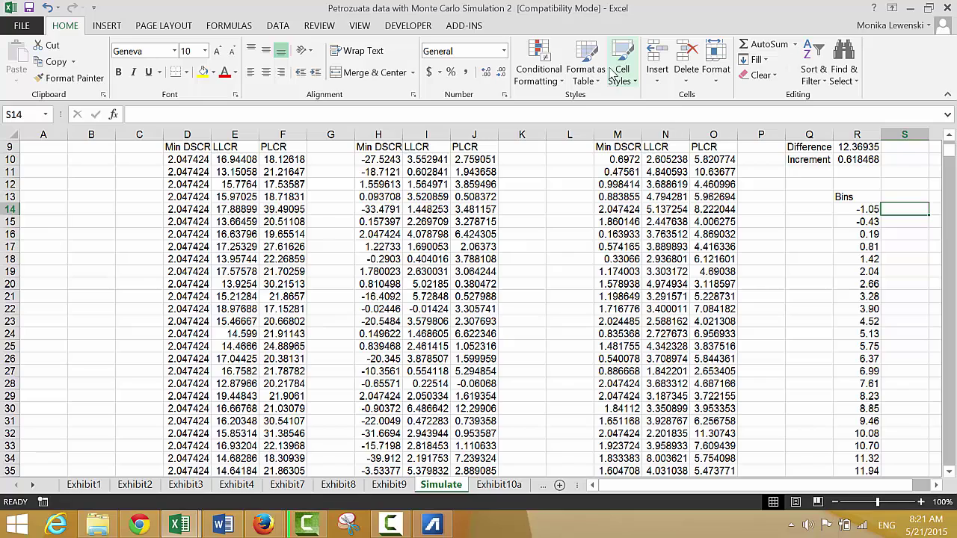
text(=)
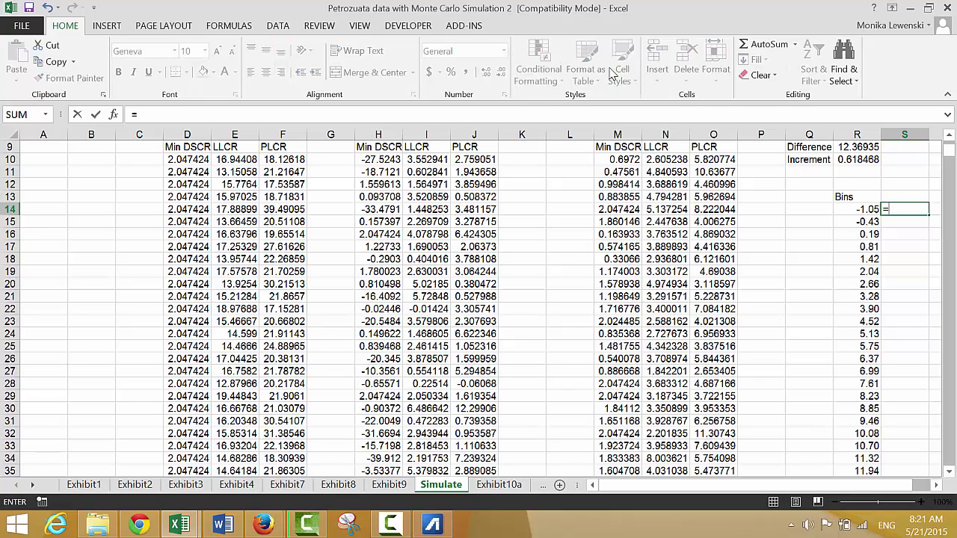
text(f)
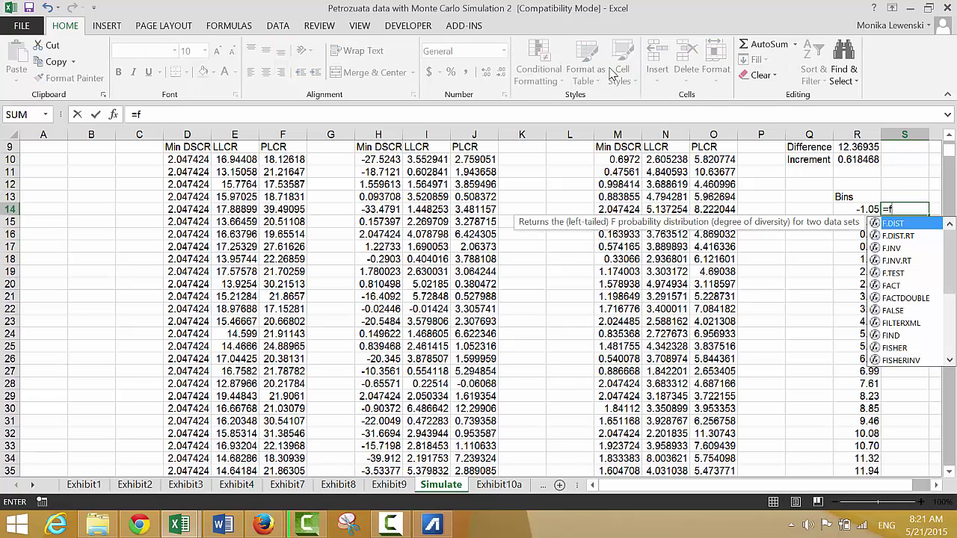
text(req)
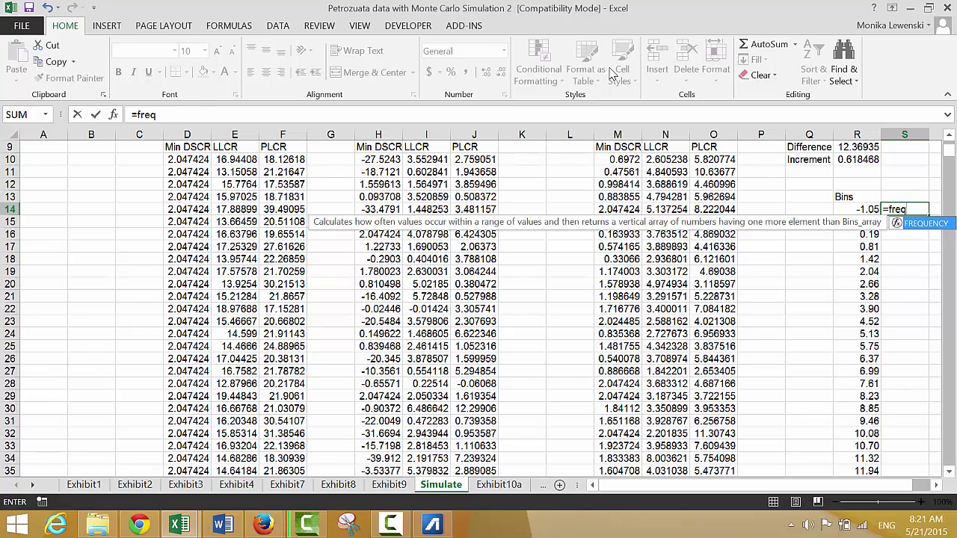
key(Tab)
key(Left)
key(Left)
key(Left)
key(Left)
key(Left)
key(Left)
key(Left)
key(Left)
key(Left)
key(Left)
key(Left)
key(Up)
key(Up)
key(Up)
key(Right)
key(Up)
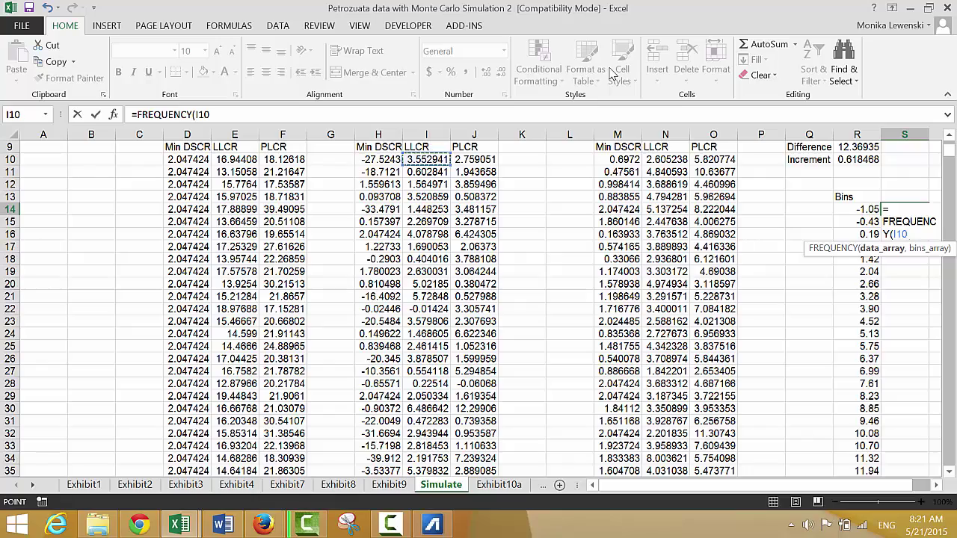
key(Right)
key(ctrl+shift+Down)
- Complete the S14 FREQUENCY formula with R14:R35 as the bins array and enter it as an array formula
text(,)
key(Up)
key(Up)
key(Down)
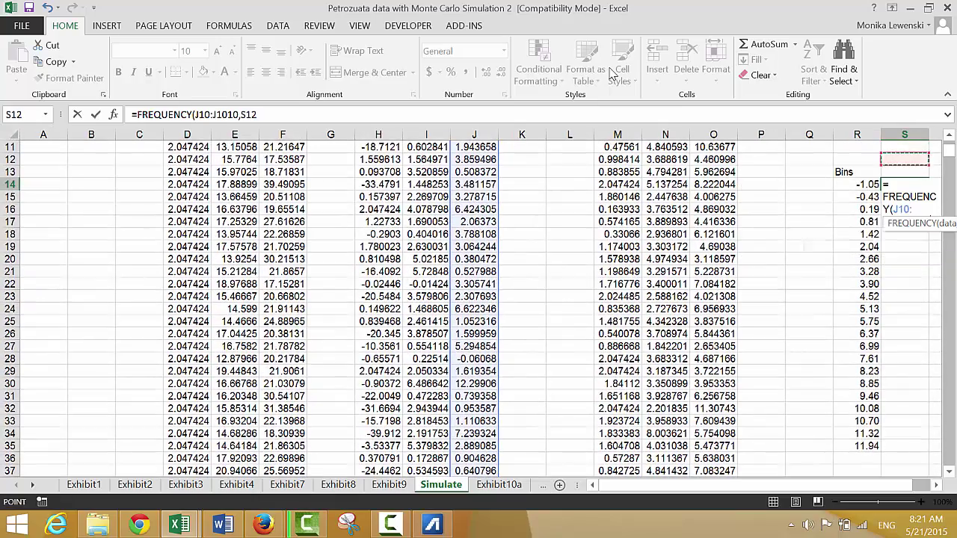
key(Down)
key(Left)
key(ctrl+shift+Down)
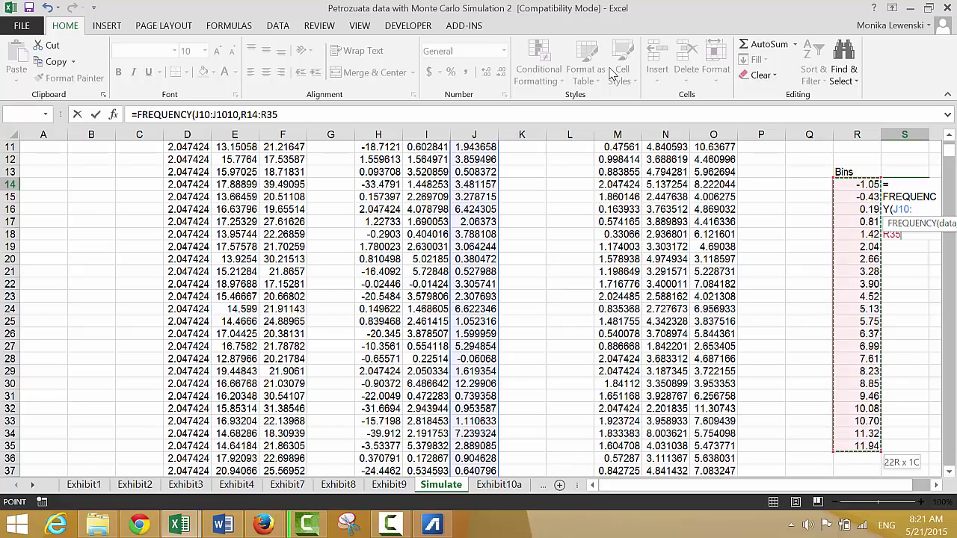
key(ctrl+shift+Return)
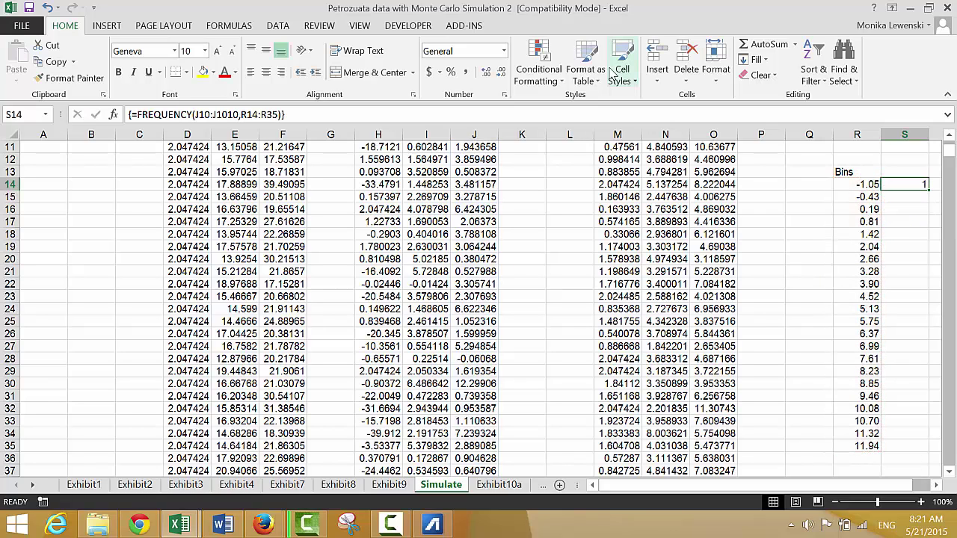
- Extend the FREQUENCY array formula from S14 over S14:S35 so that it covers every bin
key(shift+Down)
key(shift+Down)
key(shift+Down)
key(shift+Down)
key(shift+Down)
key(shift+Down)
key(shift+Down)
key(shift+Down)
key(shift+Down)
key(shift+Down)
key(shift+Down)
key(shift+Down)
key(shift+Down)
key(shift+Down)
key(shift+Down)
key(shift+Down)
key(shift+Down)
key(shift+Down)
key(shift+Down)
key(shift+Down)
key(shift+Up)
key(F2)
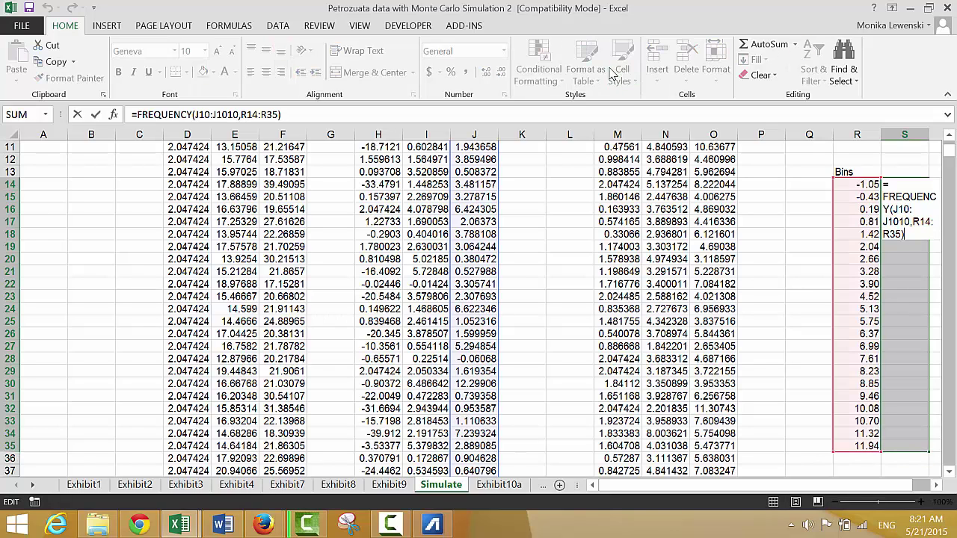
key(ctrl+shift+Return)
- Label the frequency column Freq in cell S13
key(Up)
key(Up)
key(Up)
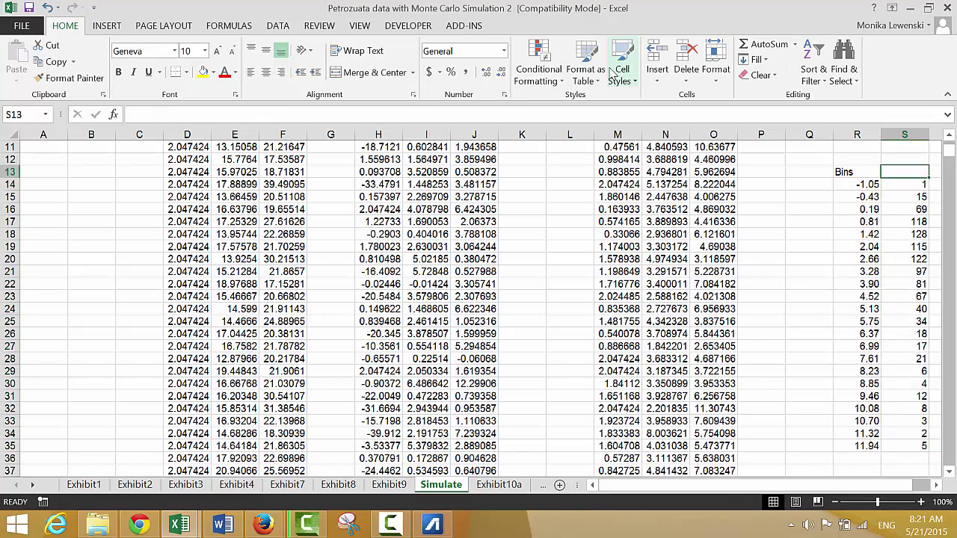
key(Down)
key(Down)
key(Right)
key(Right)
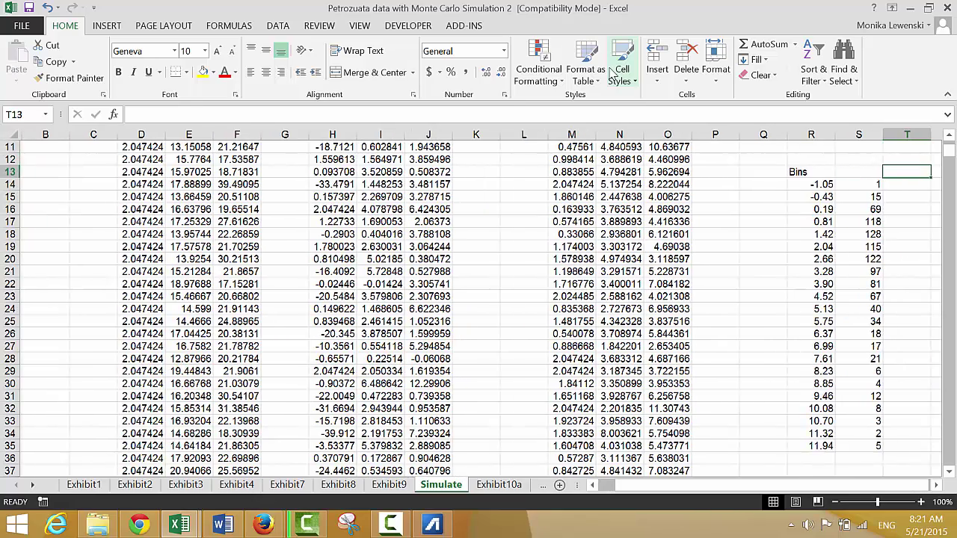
key(Left)
key(Left)
text(Fre)
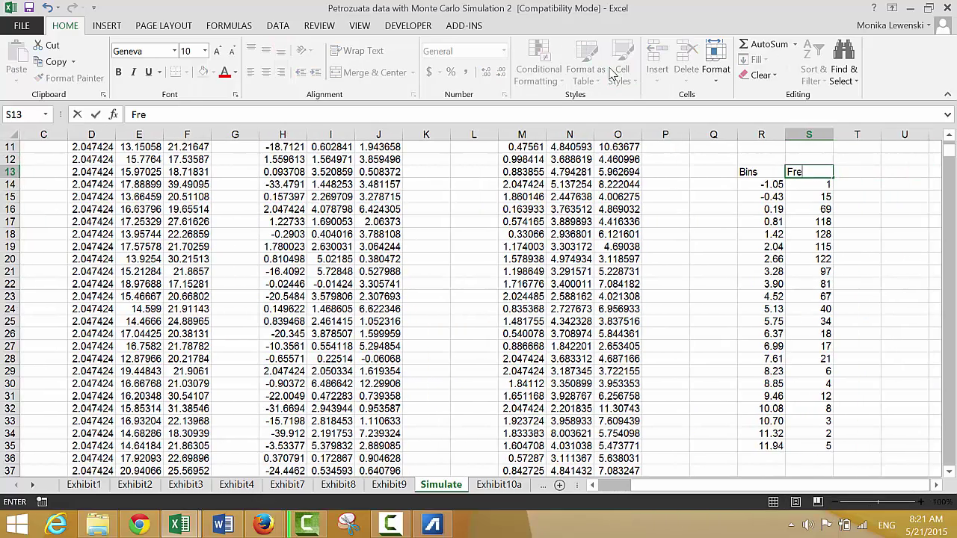
text(q)
key(Return)
- Move the Freq column S13:S35 one column over so that it starts in T13
key(Up)
key(Right)
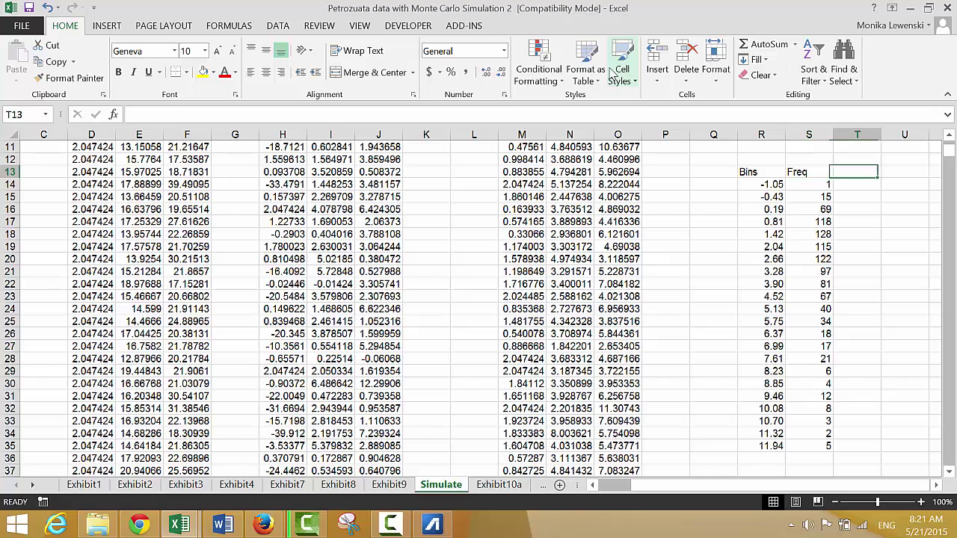
key(Up)
key(Up)
key(Up)
key(Down)
key(Down)
key(Down)
key(Left)
key(ctrl+shift+Down)
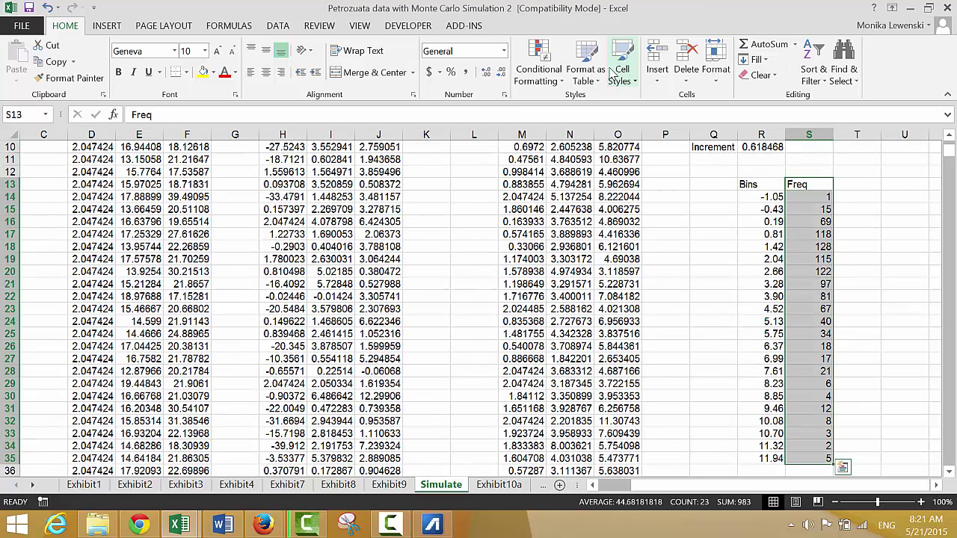
key(ctrl+x)
key(Right)
key(Return)
- Label cell S13 as Prob and clear the Bins label from R13
key(Left)
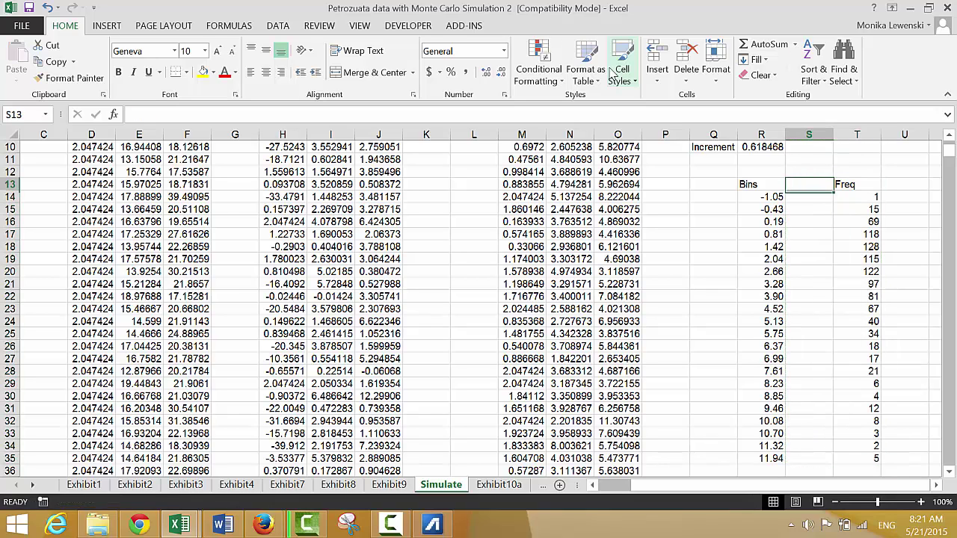
text(Pro)
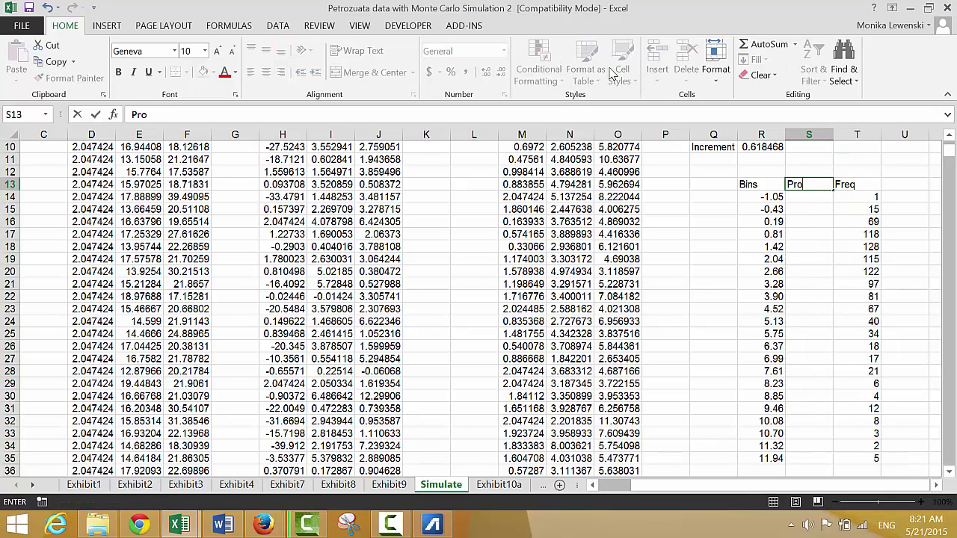
text(b)
key(Return)
key(Up)
key(Left)
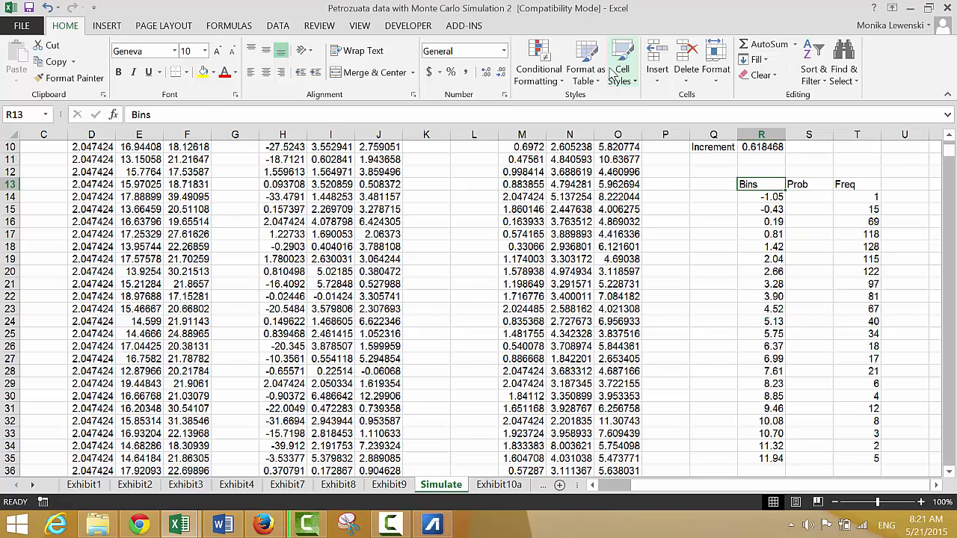
key(Delete)
key(Down)
key(Right)
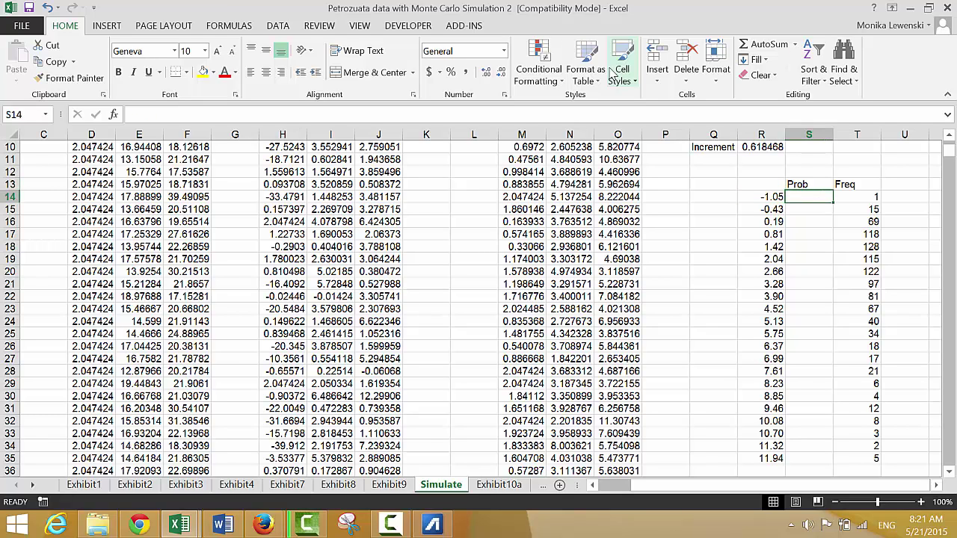
text(=)
key(Right)
text(:T14sum()
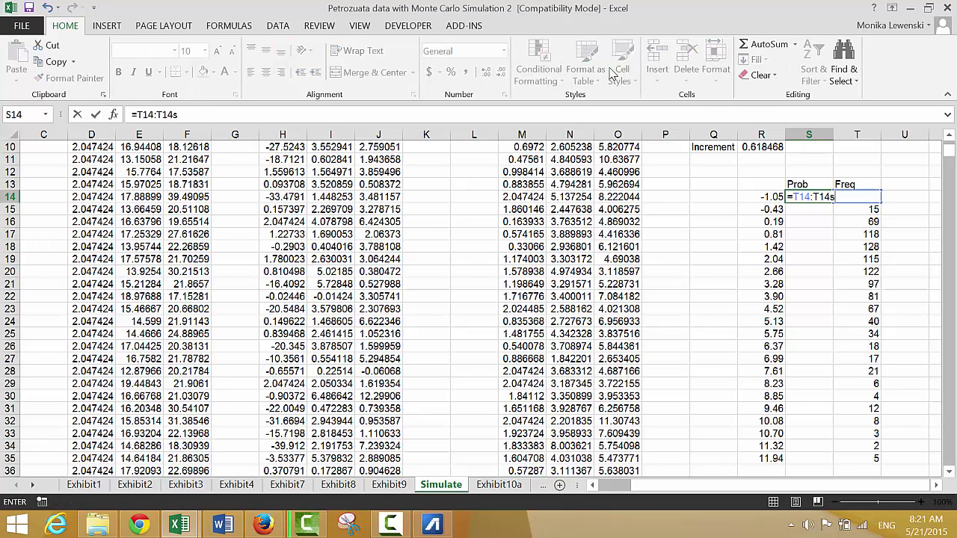
key(BackSpace)
key(BackSpace)
key(BackSpace)
key(BackSpace)
key(BackSpace)
key(BackSpace)
key(BackSpace)
key(BackSpace)
key(BackSpace)
key(BackSpace)
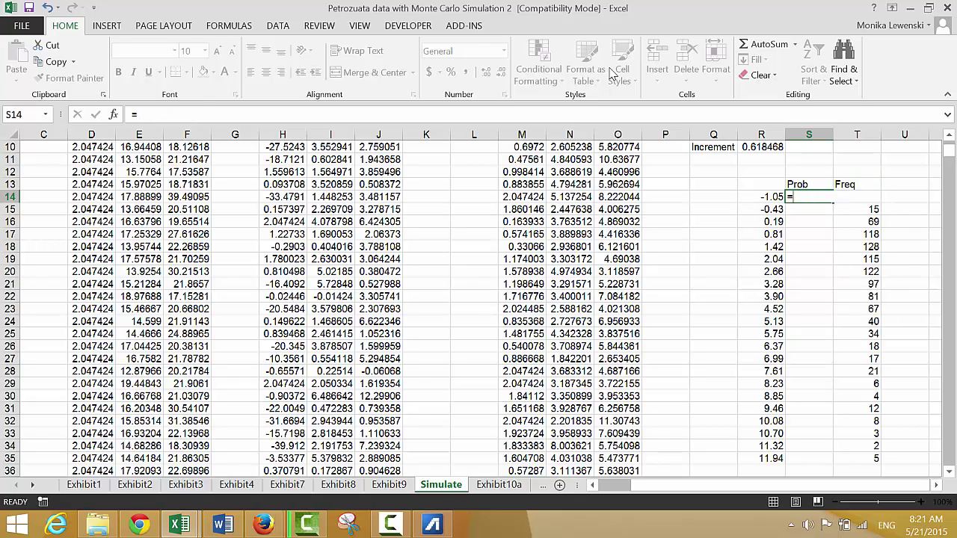
- Enter the probability formula =T14/SUM(T:T) in S14 and fill it down to S35
key(Right)
text(/sum()
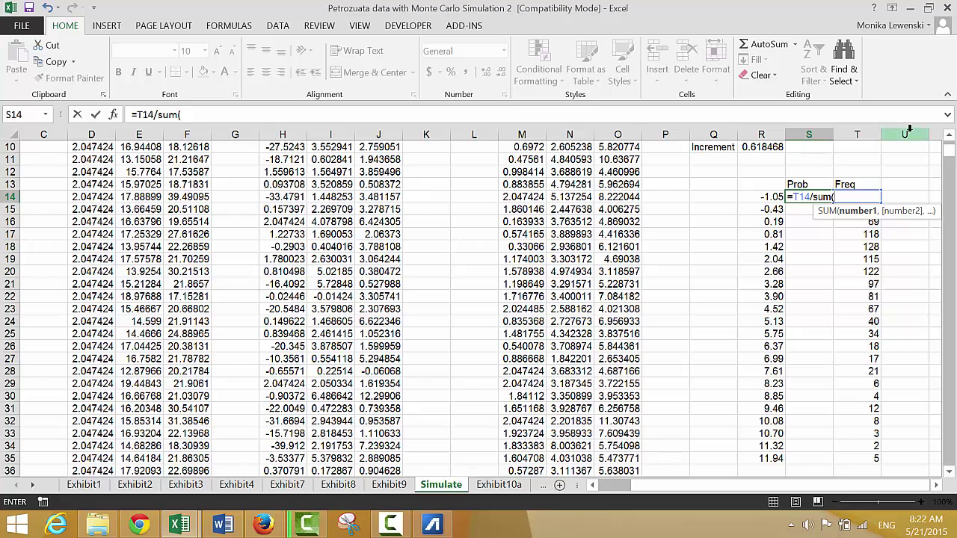
click(866, 130)
key(Return)
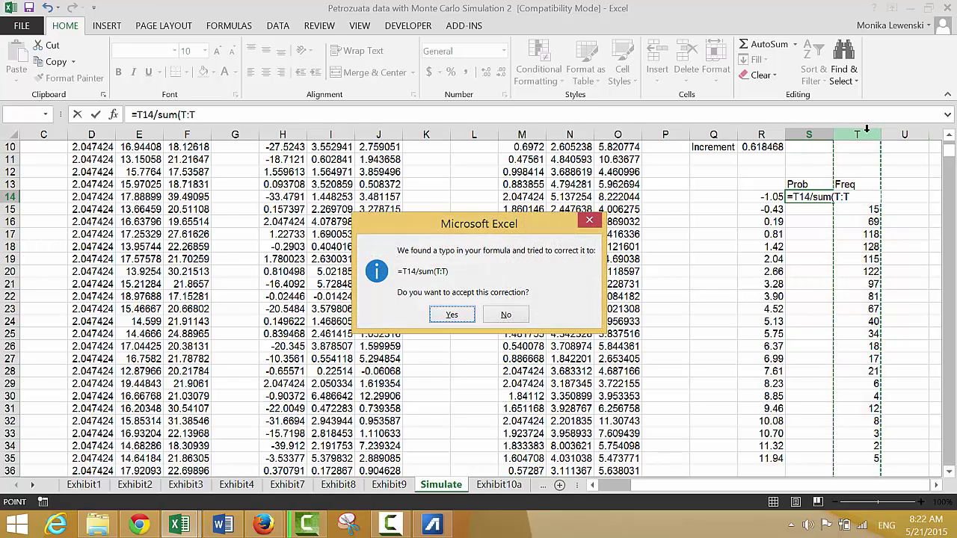
key(Return)
key(Up)
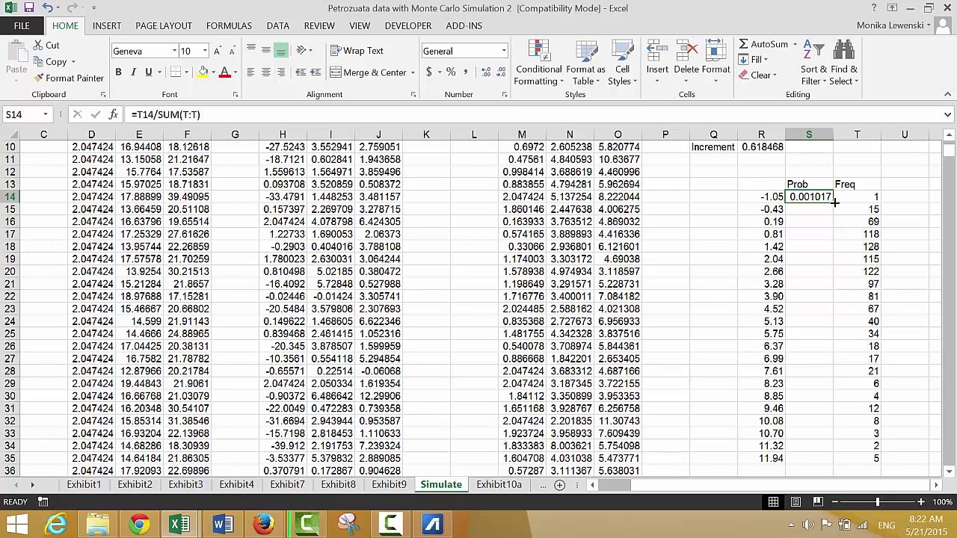
double_click(835, 200)
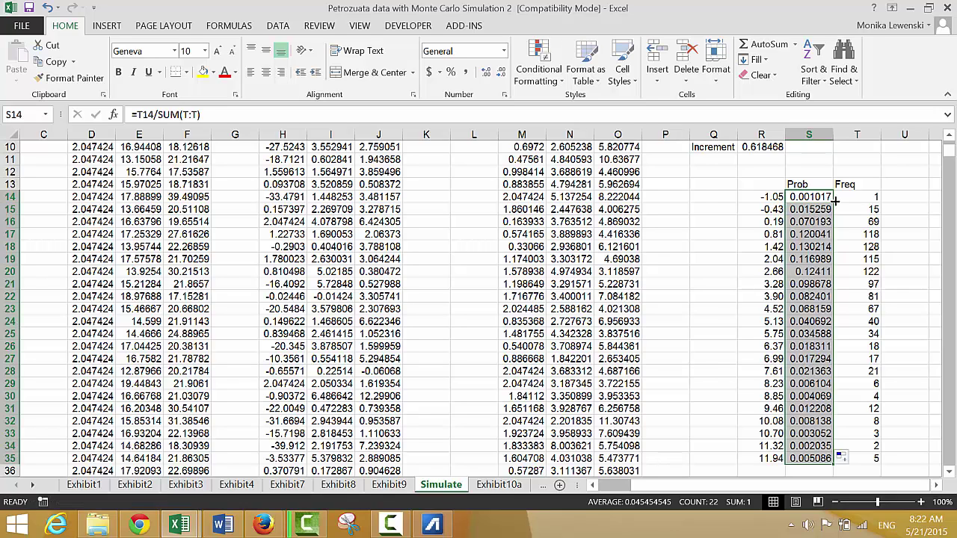
- Create a column chart on its own chart sheet from the bins and probabilities in R13:S35
key(Left)
key(Up)
key(shift+Right)
key(shift+Down)
key(ctrl+shift+Down)
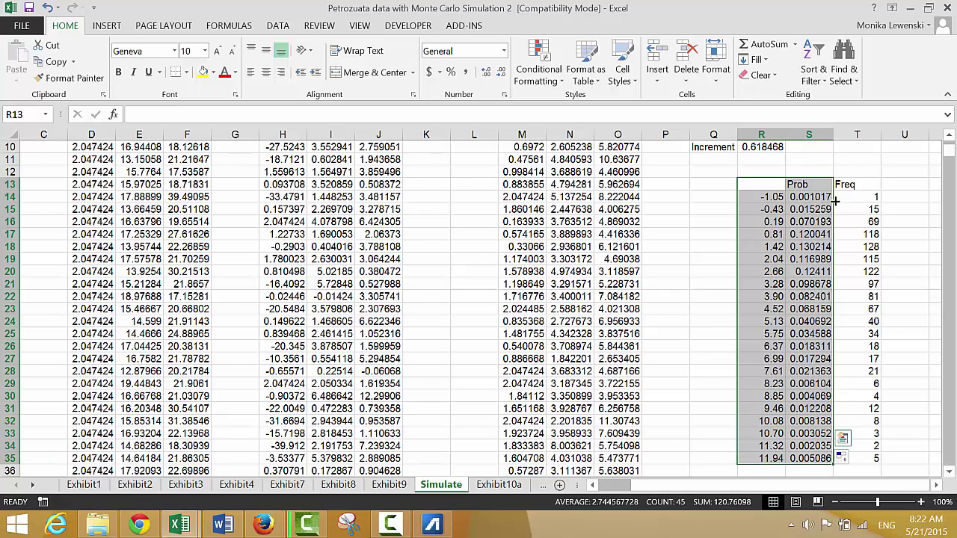
key(F11)
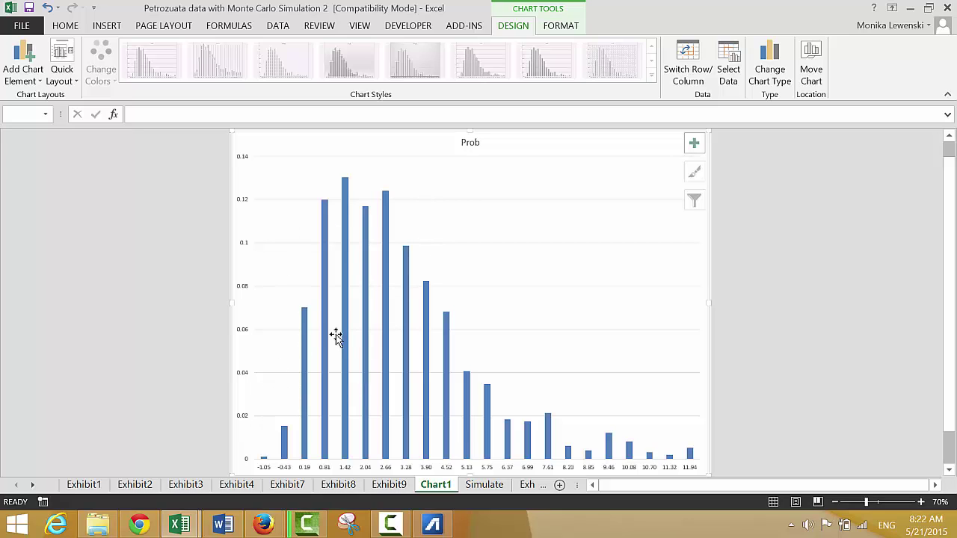
- Change the chart title to "Probility Distribution for PLCR"
click(469, 143)
text(Probility Distribution for PLCR)
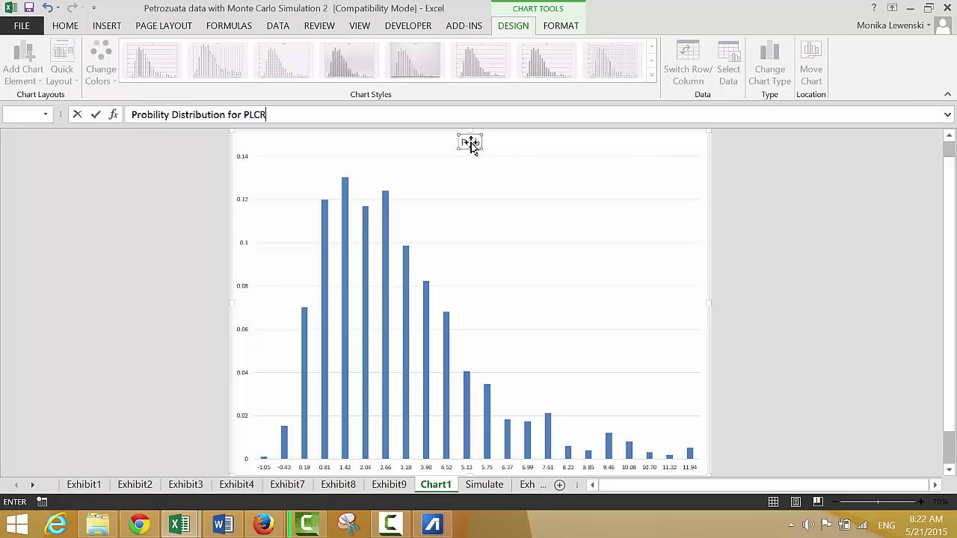
key(Return)
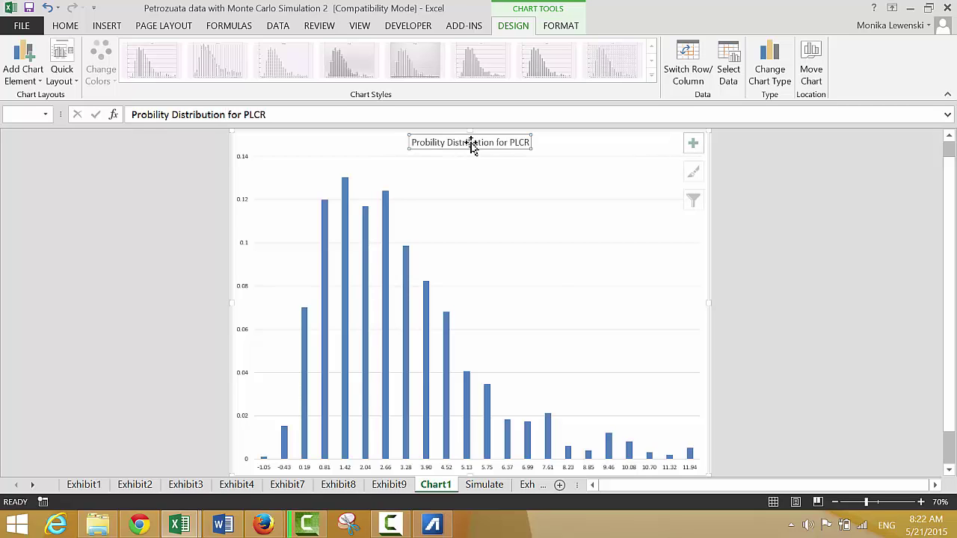
- Set the font size of the chart's horizontal axis labels to 20, and return to the Simulate sheet
click(455, 471)
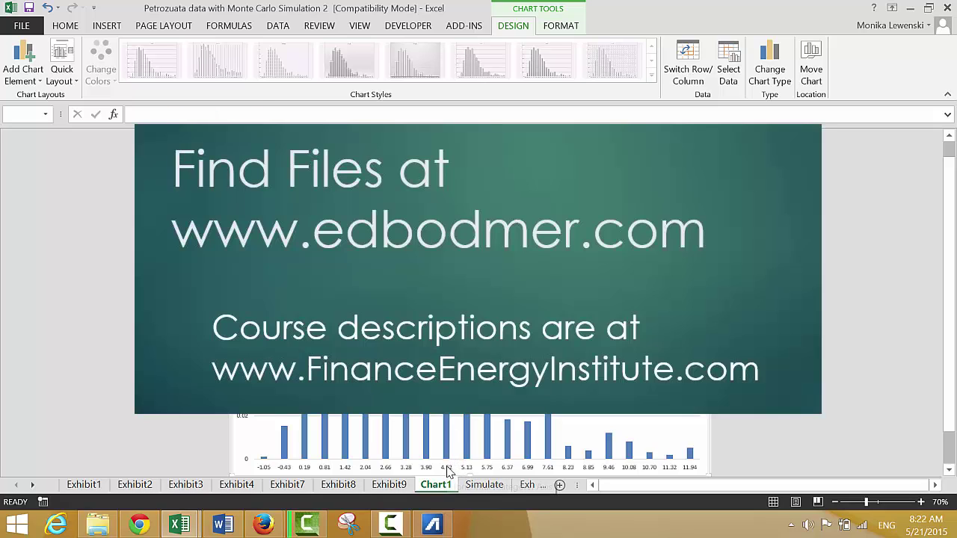
click(449, 469)
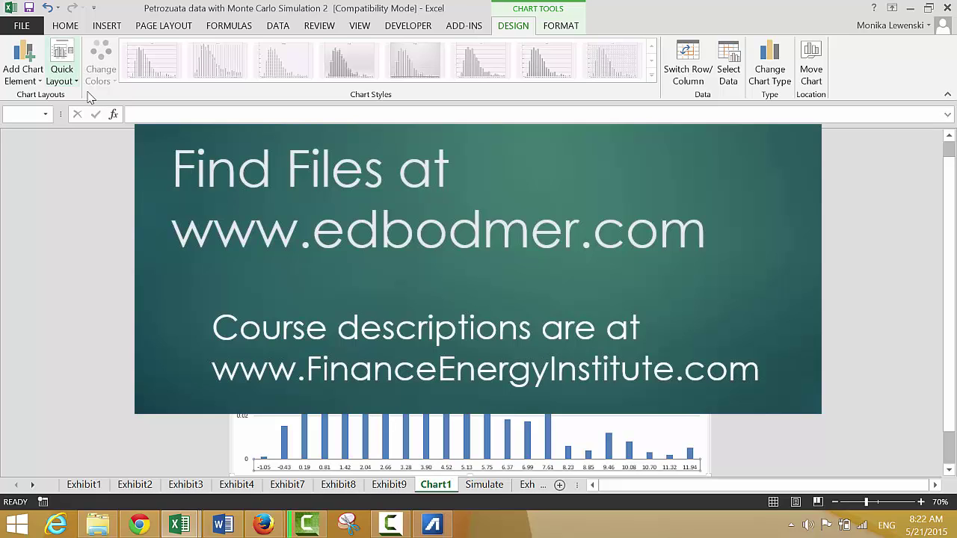
click(66, 28)
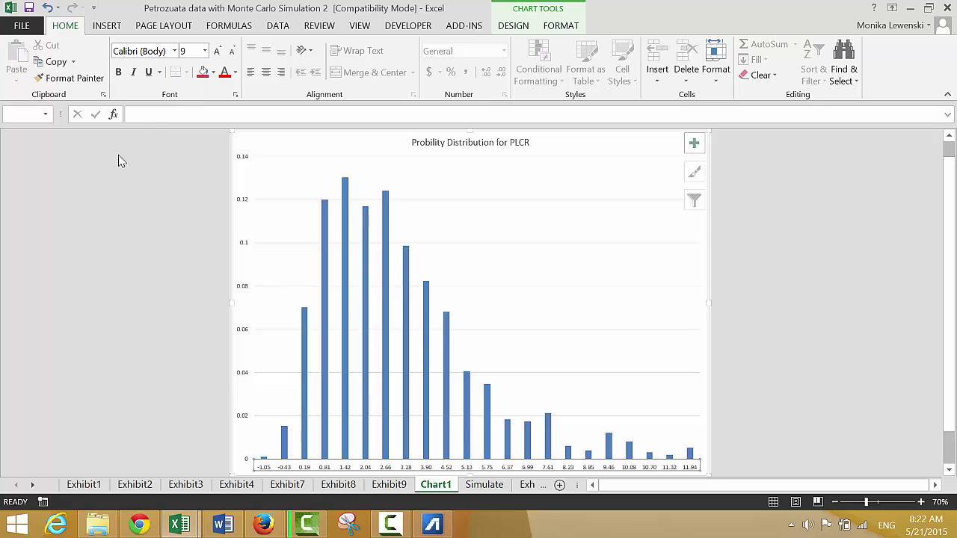
click(204, 53)
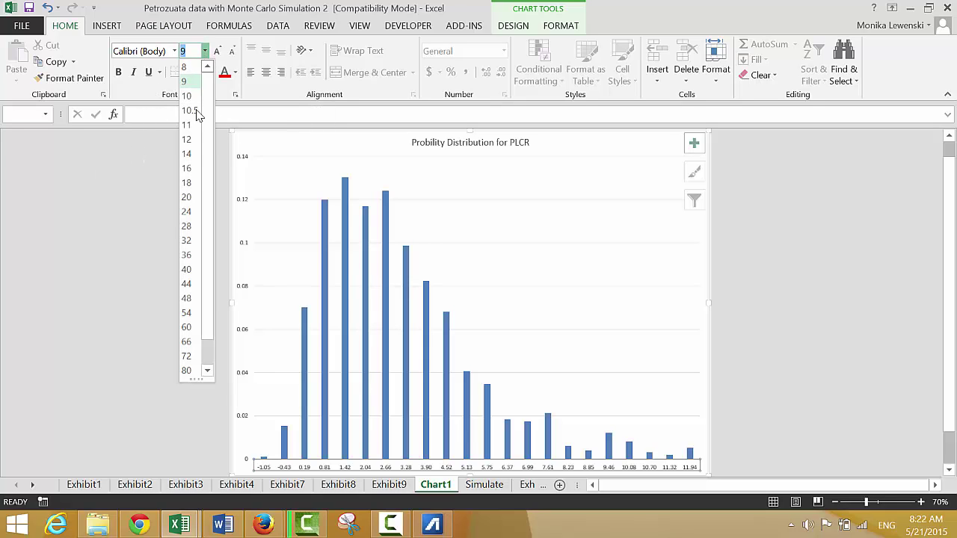
click(186, 197)
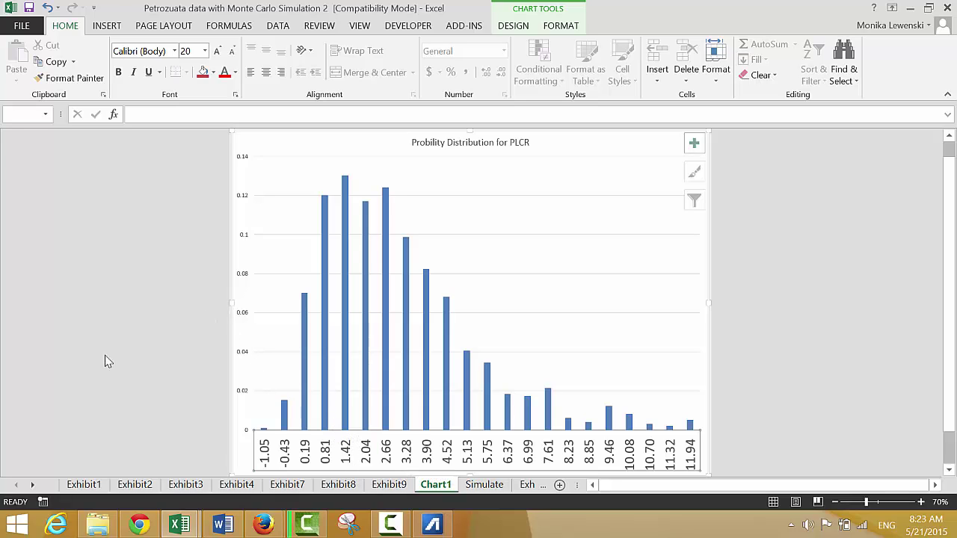
click(190, 299)
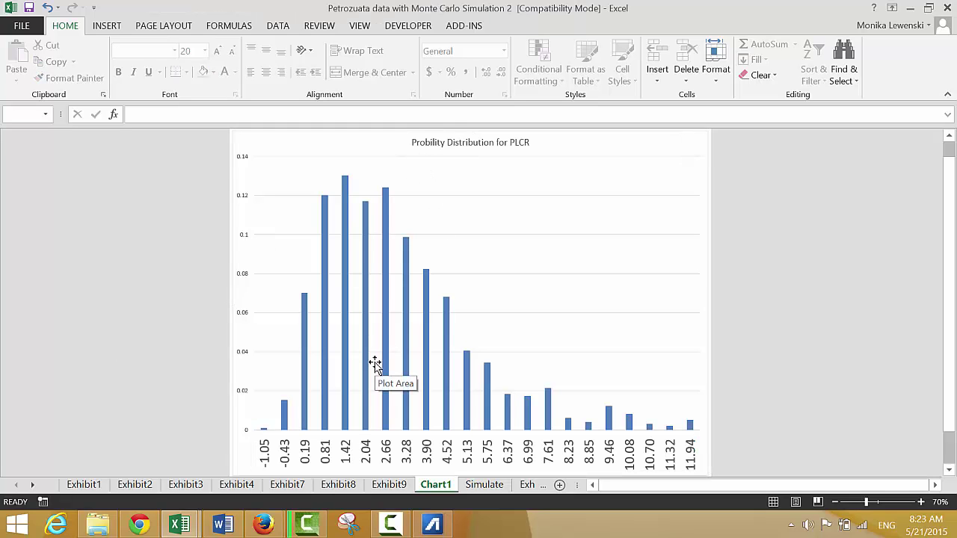
key(ctrl+Page_Down)
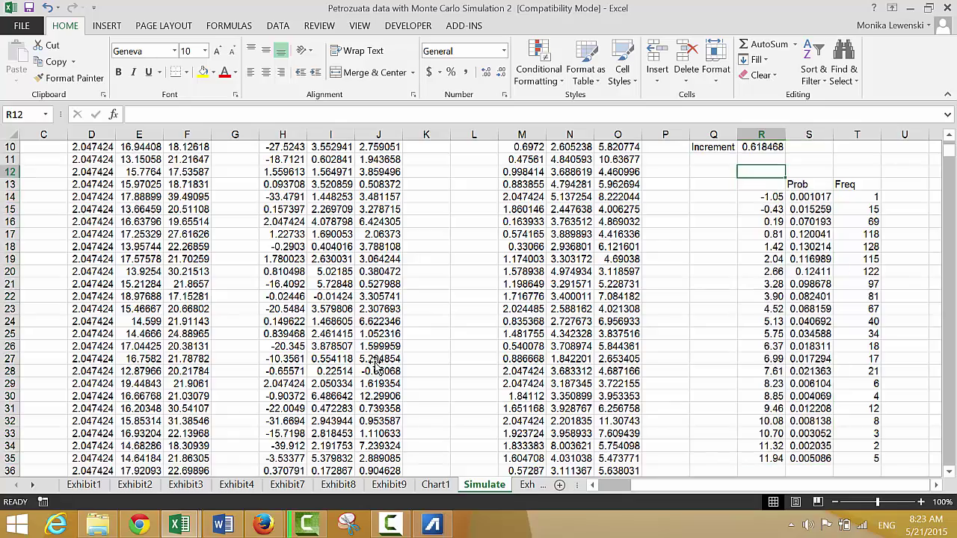
- Enter the label "Probability Below 1" in R12, above the distribution table
key(Up)
key(Up)
key(Down)
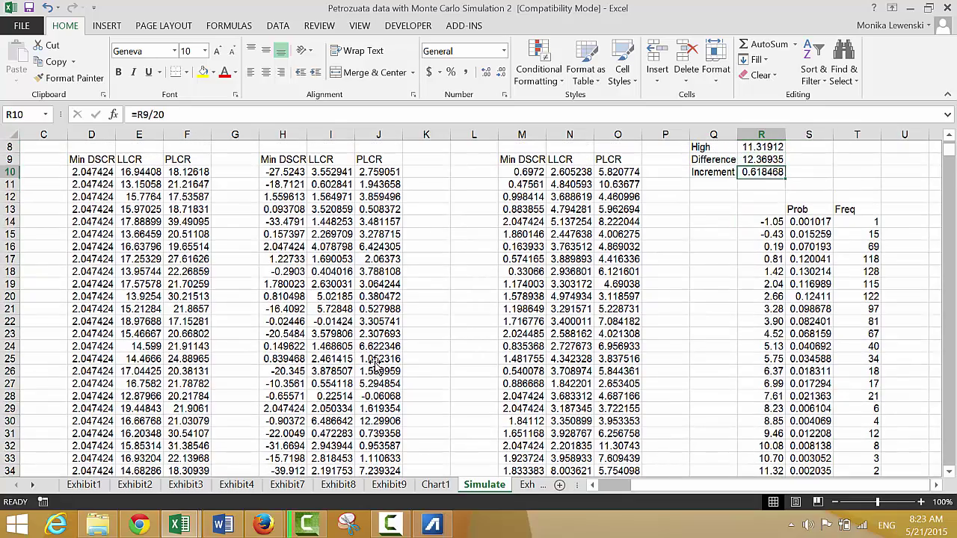
scroll(378, 364, up, 3)
key(Up)
key(Up)
key(Up)
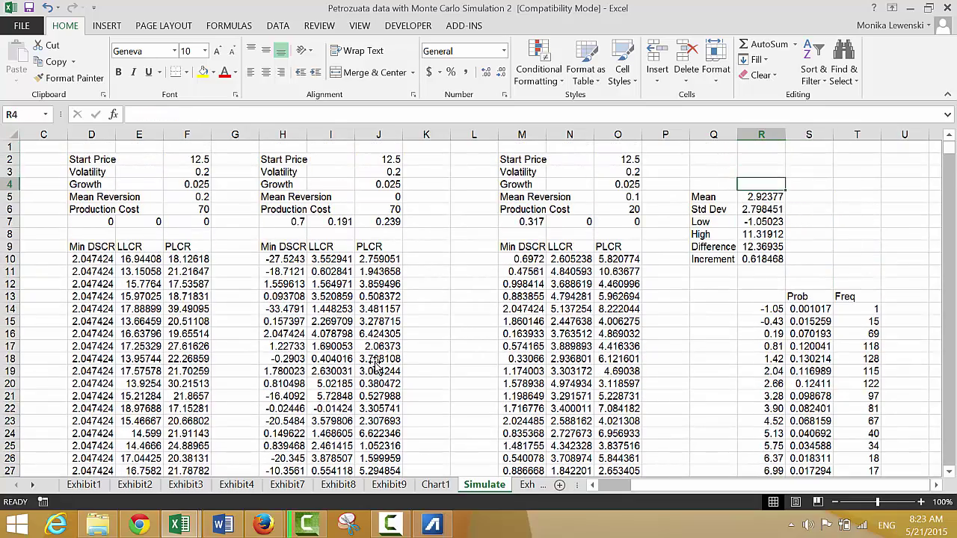
key(Down)
key(Down)
key(Down)
key(Down)
key(Down)
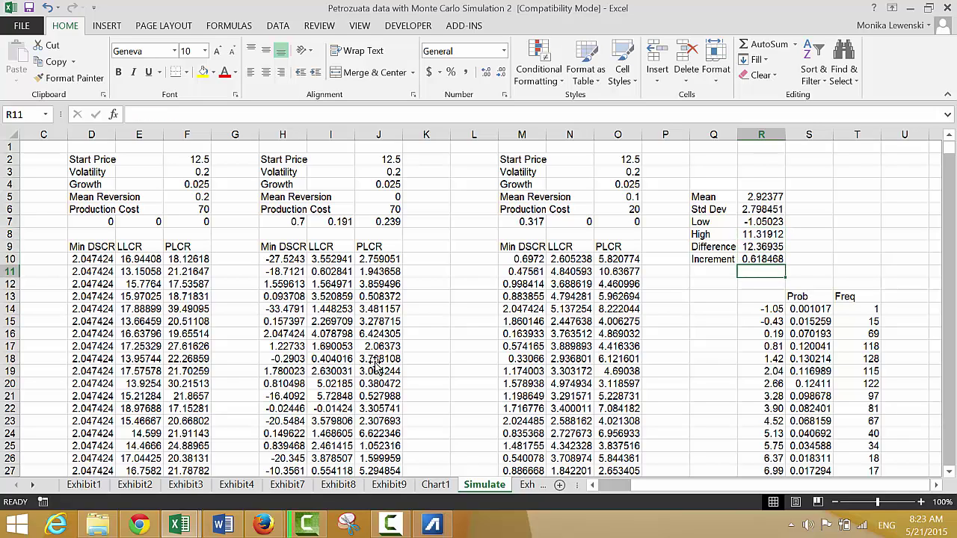
key(Down)
text(Probab)
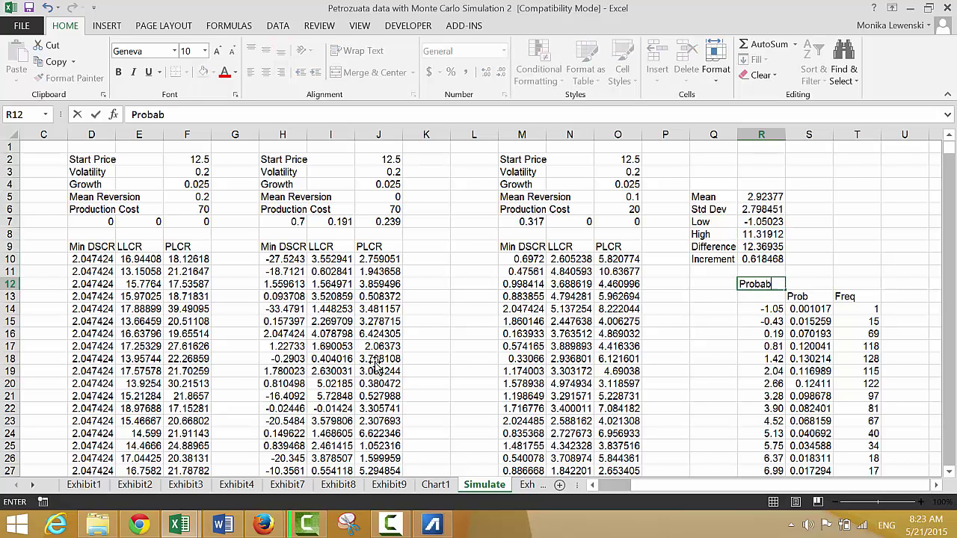
text(ility Below 1)
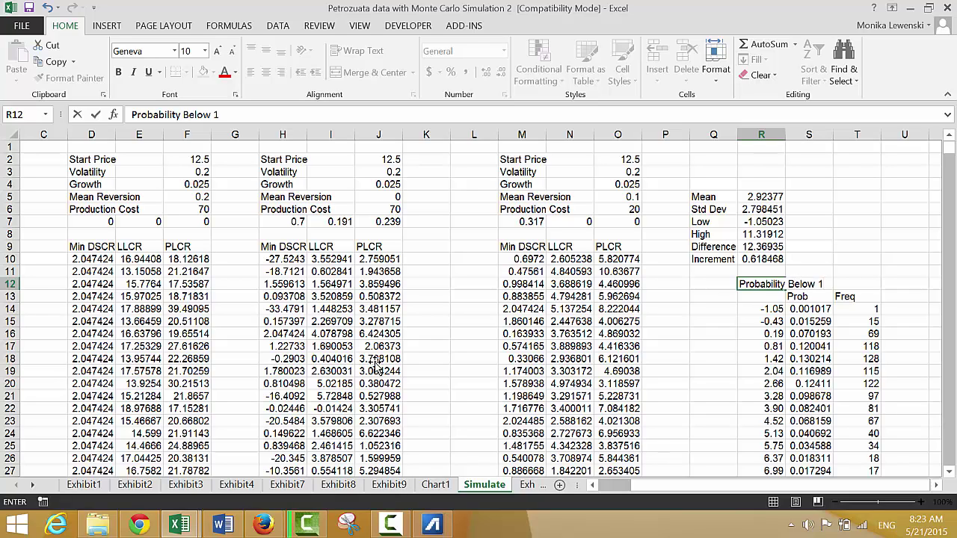
key(ctrl+Return)
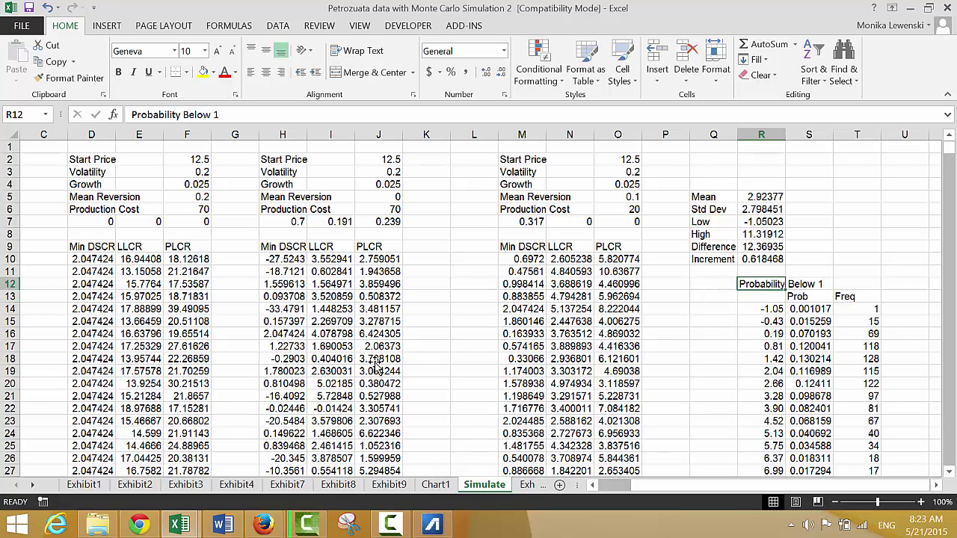
- Enter the label "PLCR Distribution" in Q12, beside the probability label
key(Left)
text(P)
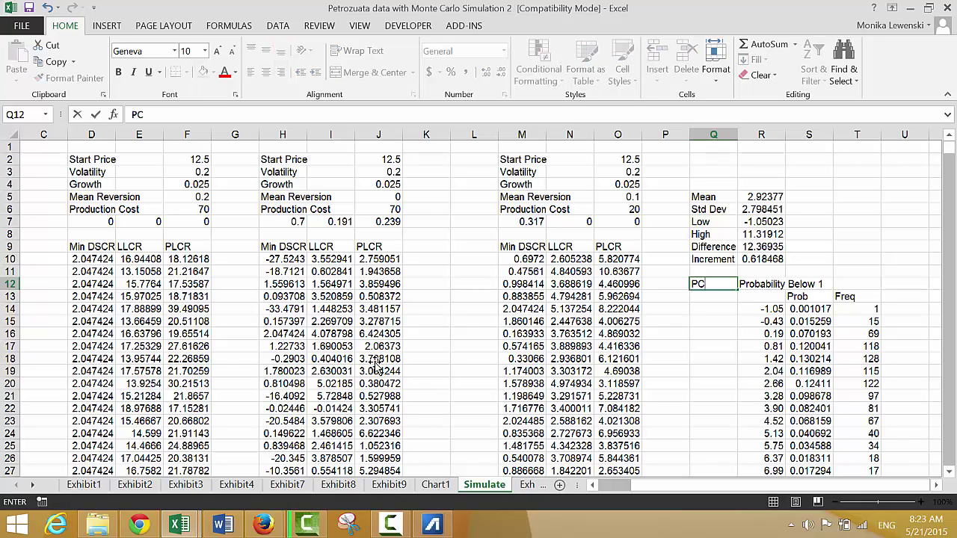
text(LCR Distri)
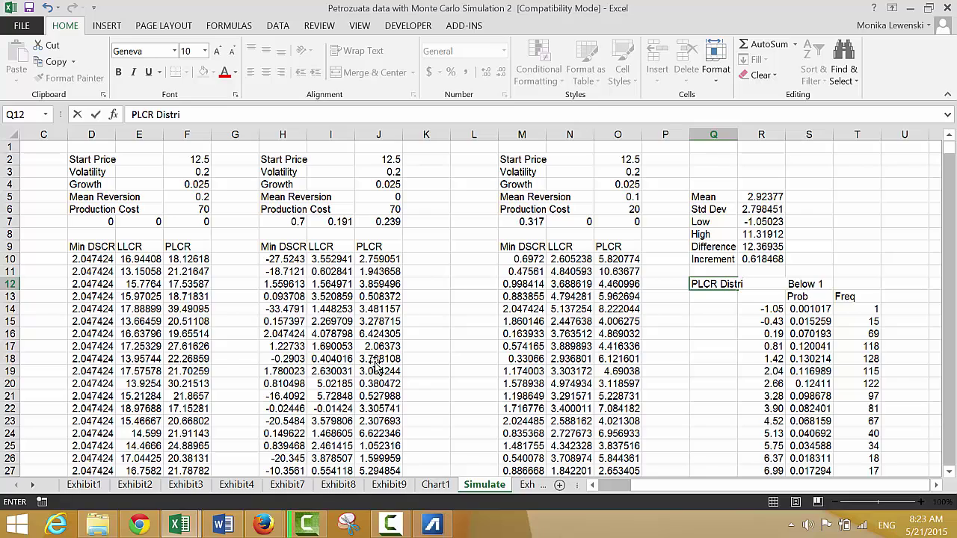
key(Return)
key(Up)
- Link T12 to the second scenario's PLCR probability with =J7 and format it as a percentage with two decimals
key(Right)
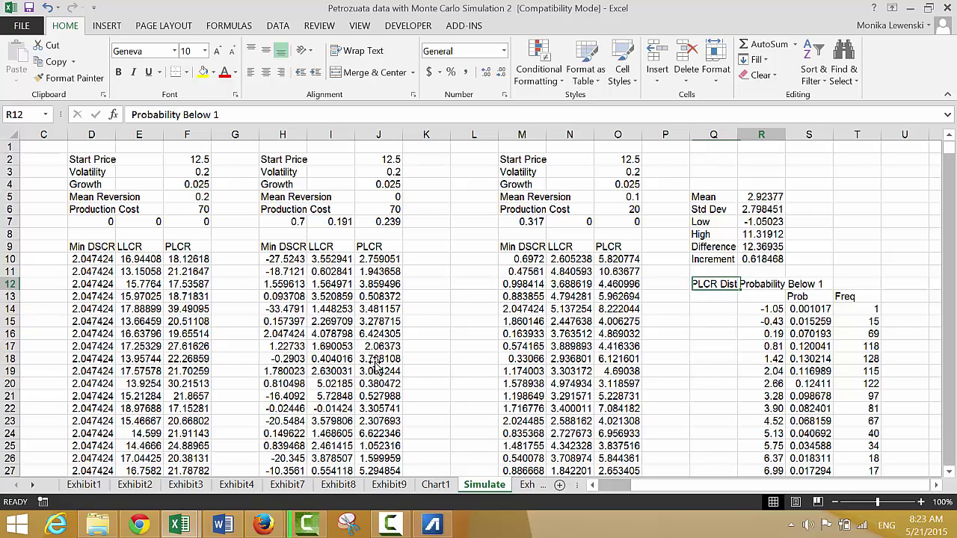
key(Right)
key(Right)
text(=)
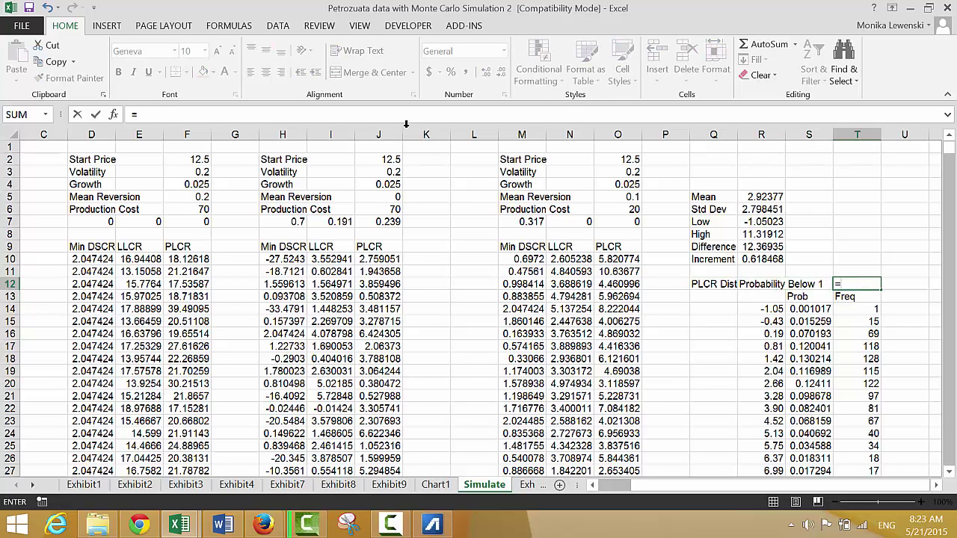
click(384, 219)
key(Return)
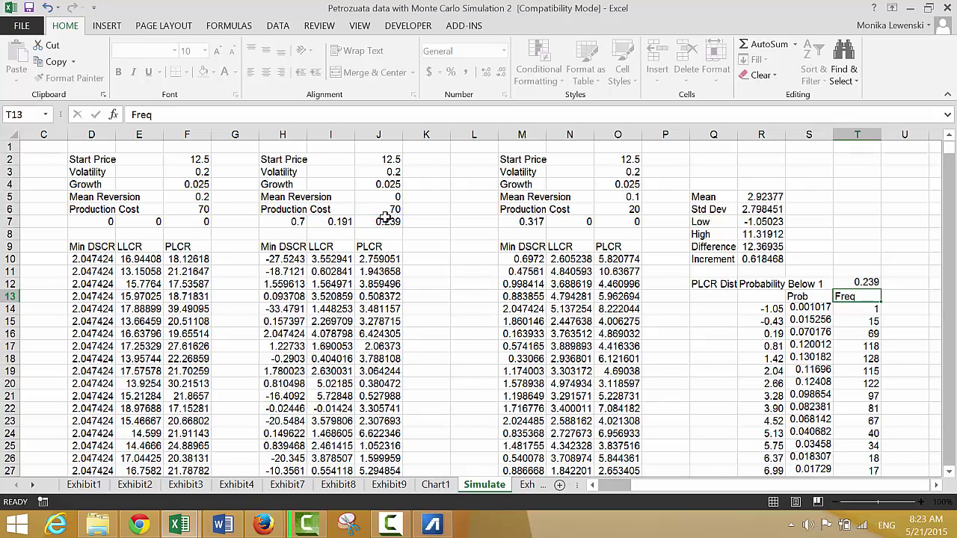
key(Up)
key(ctrl+shift+5)
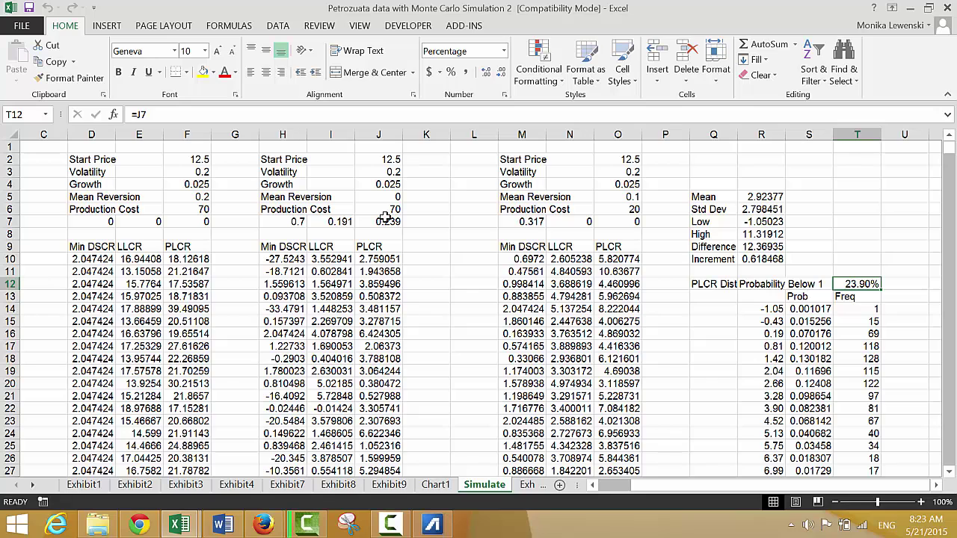
- Link the title of the chart on Chart1 to the label cells with =Simulate!$Q$12:$T$12
click(449, 486)
click(424, 145)
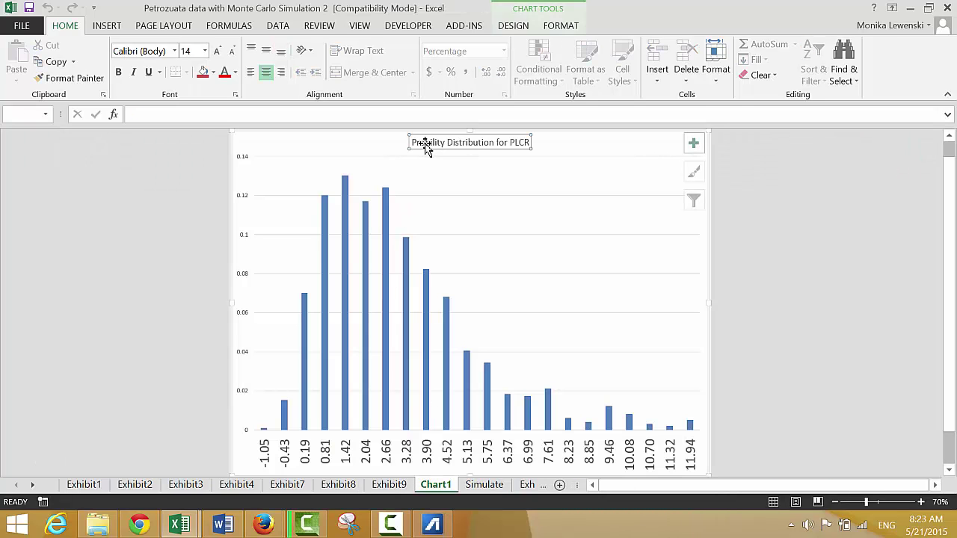
text(=)
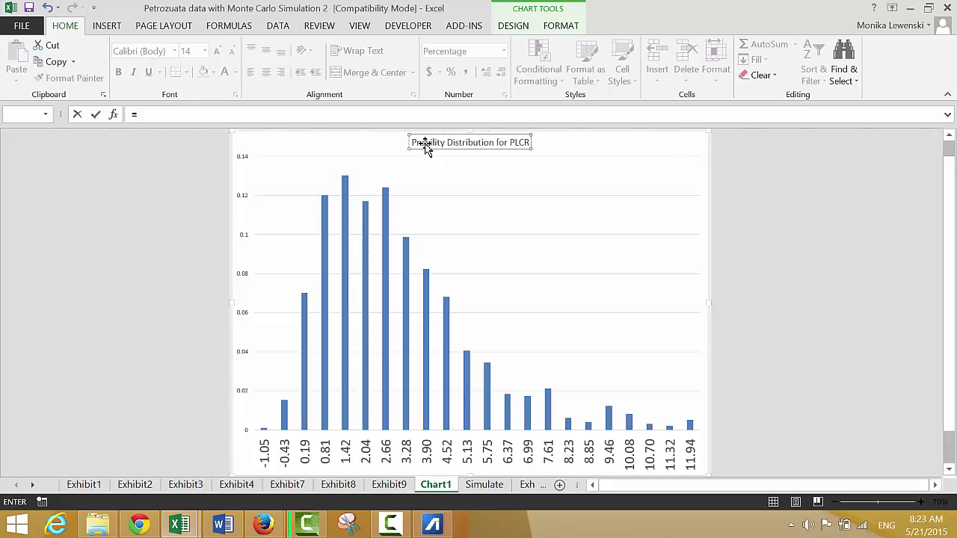
key(ctrl+Page_Down)
key(ctrl+Page_Down)
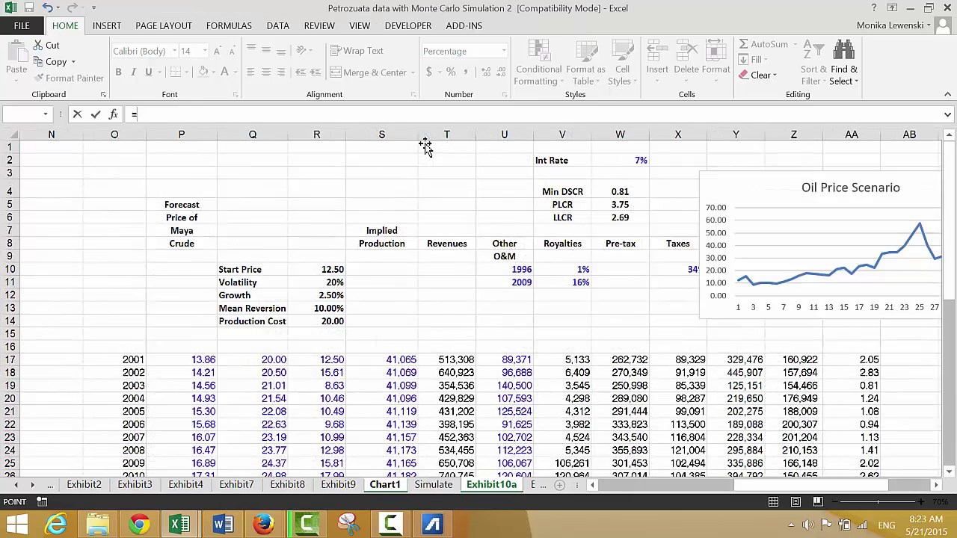
key(ctrl+Page_Up)
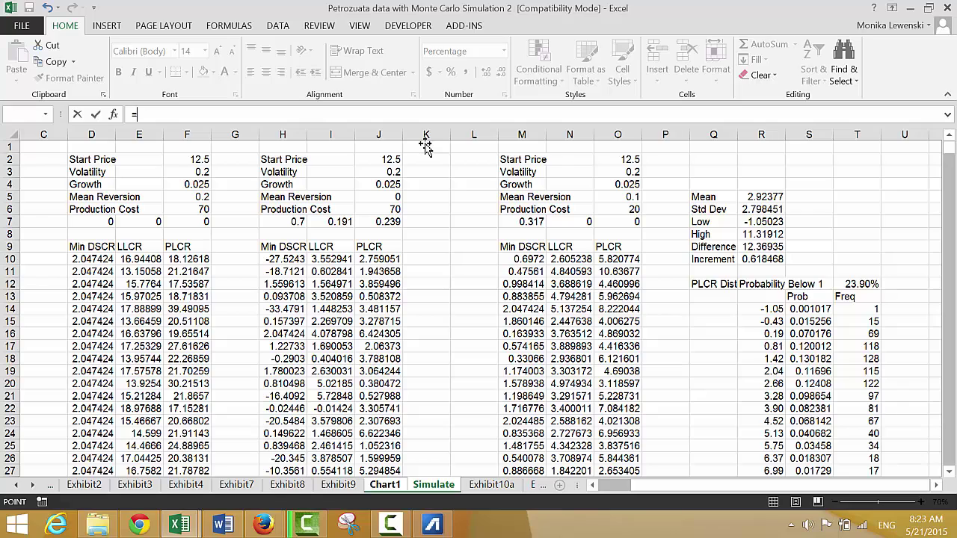
click(698, 279)
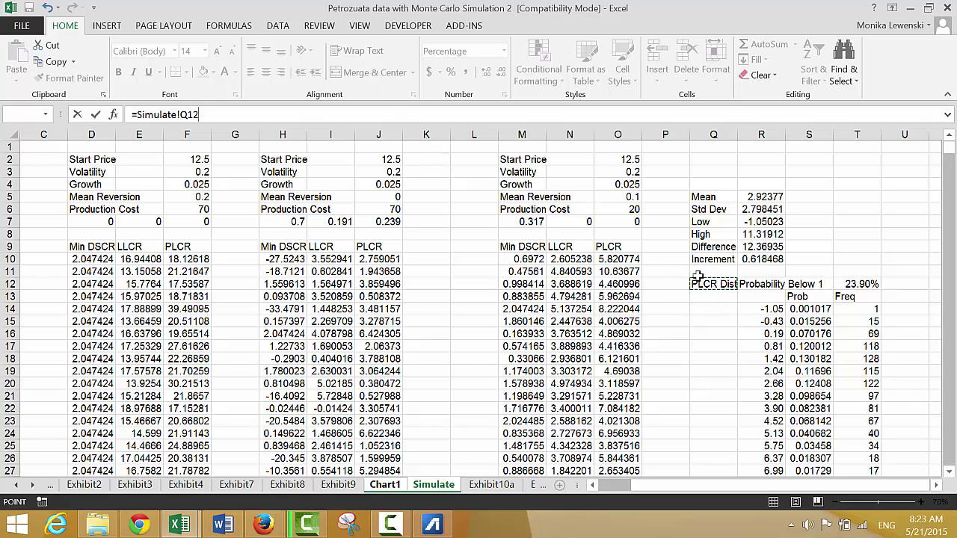
drag(697, 277, 857, 284)
scroll(697, 276, right, 10)
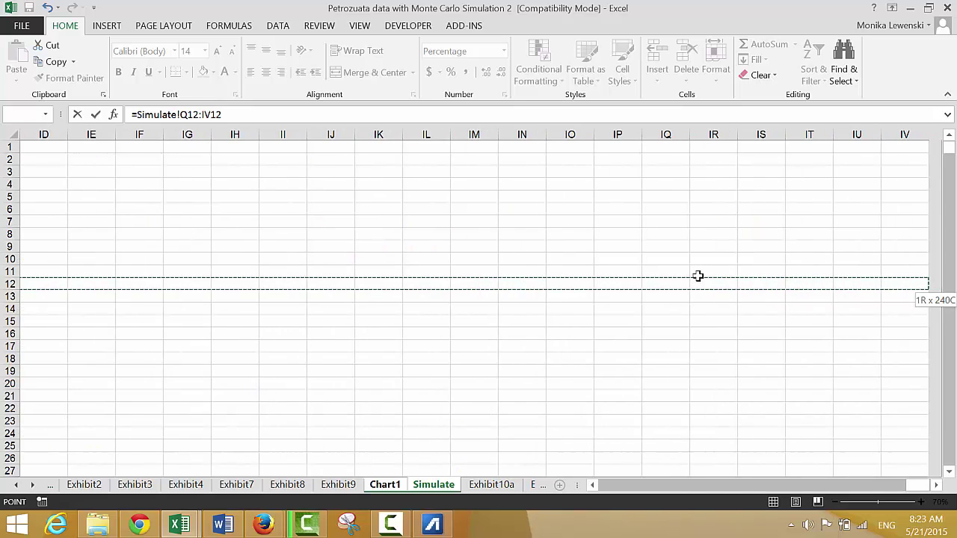
key(Return)
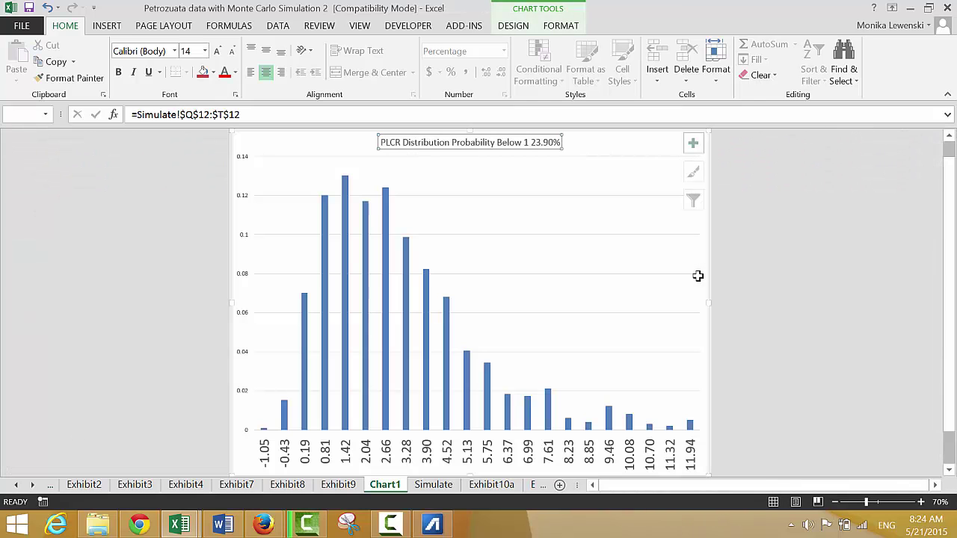
- Set the chart title's font size to 20 and make it bold
click(207, 53)
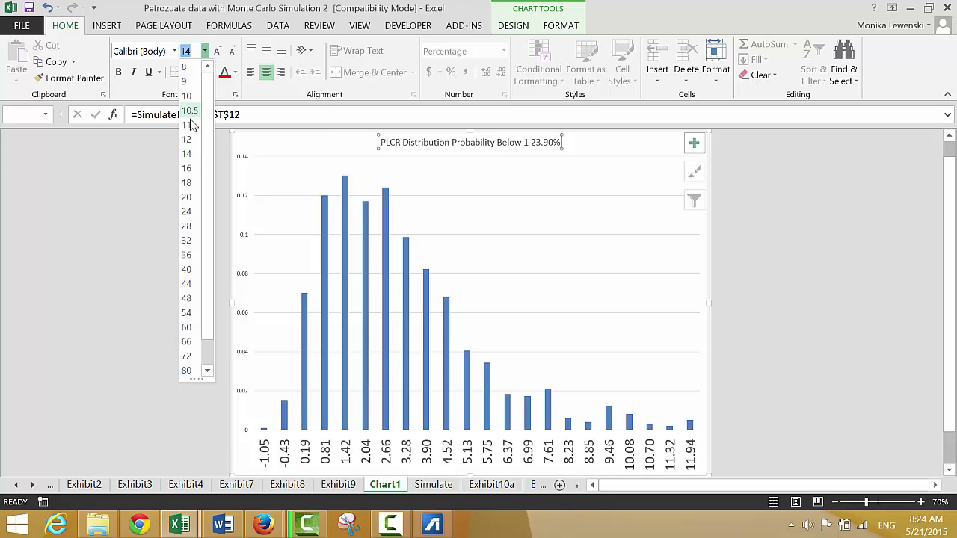
click(186, 197)
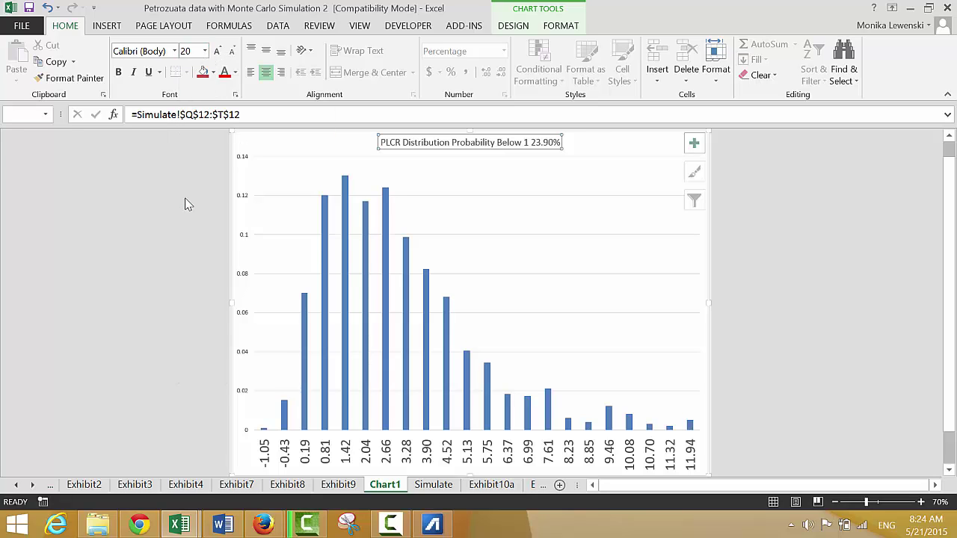
key(ctrl+b)
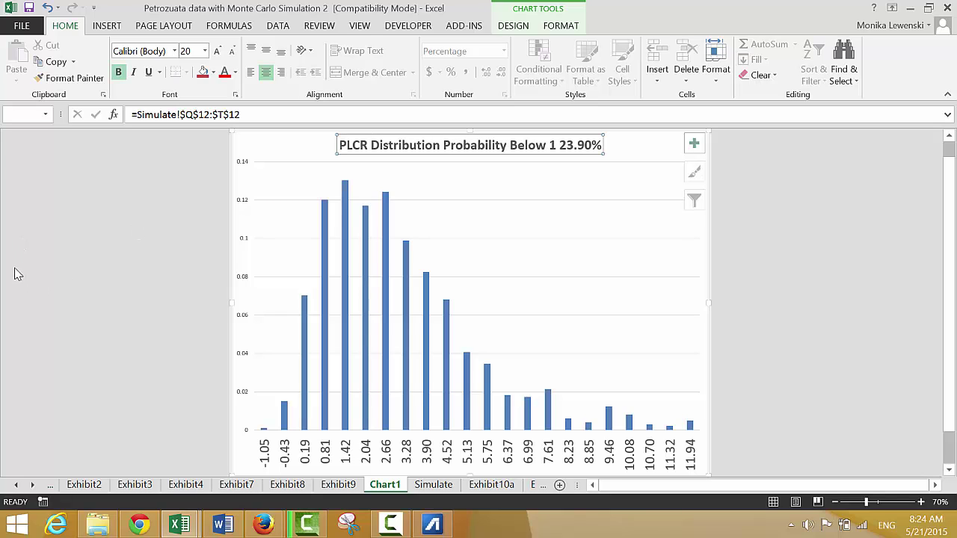
click(10, 291)
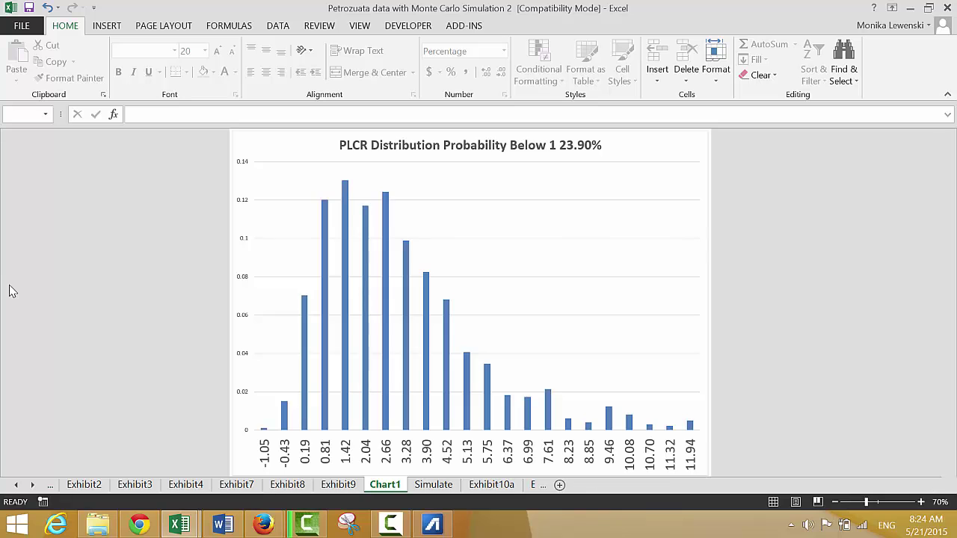
- Return to the Simulate sheet and go to S12 in the chart title's label row
key(ctrl+Page_Up)
key(ctrl+Page_Down)
key(ctrl+Page_Down)
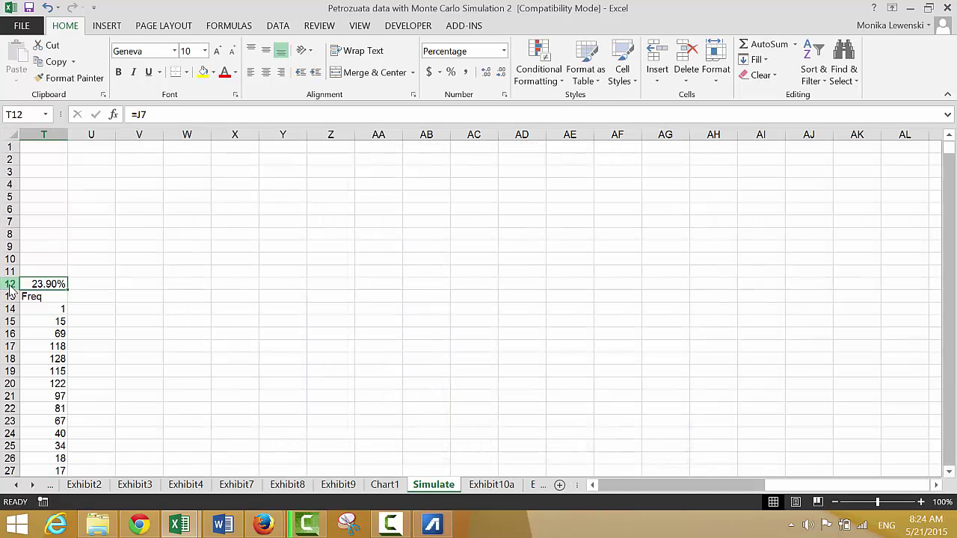
key(Left)
key(F2)
text(Below 1)
key(F3)
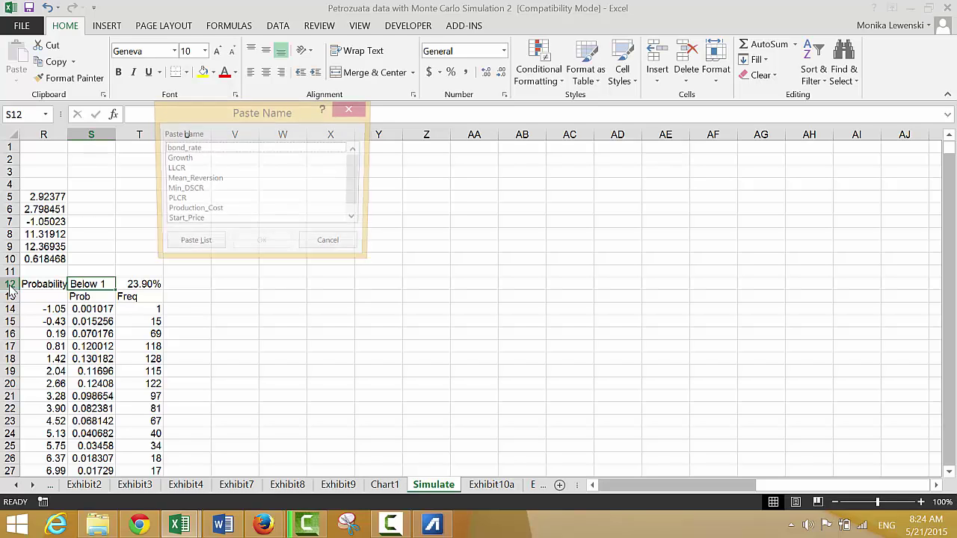
key(Escape)
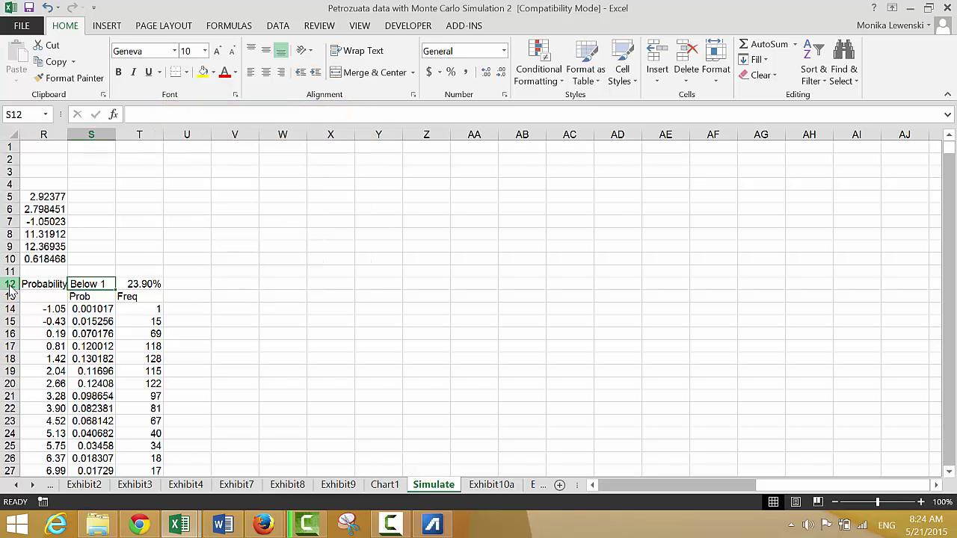
key(F1)
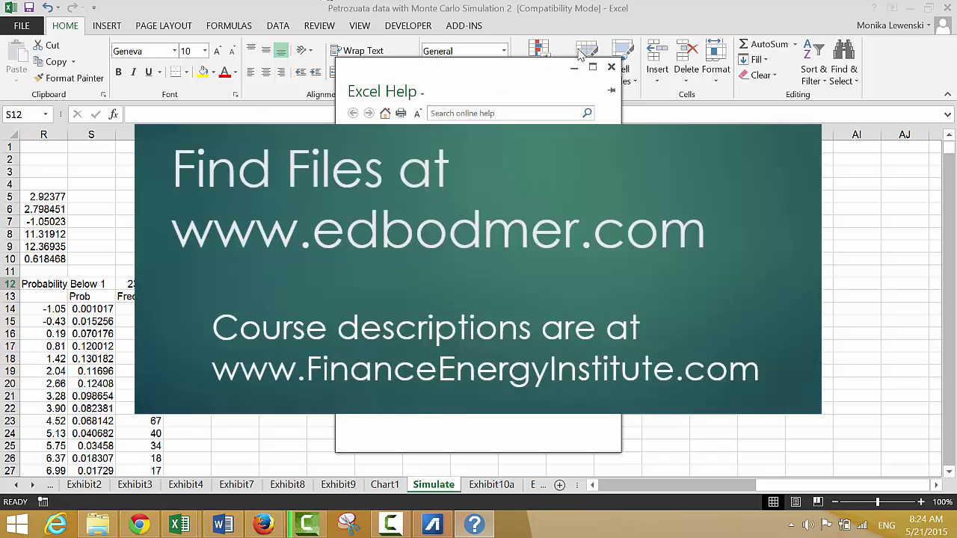
click(610, 67)
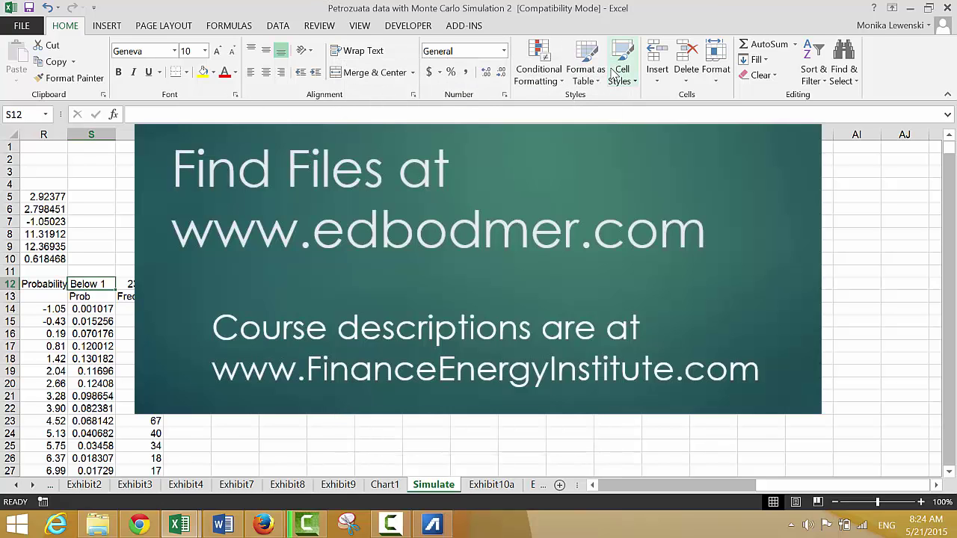
key(F2)
key(Escape)
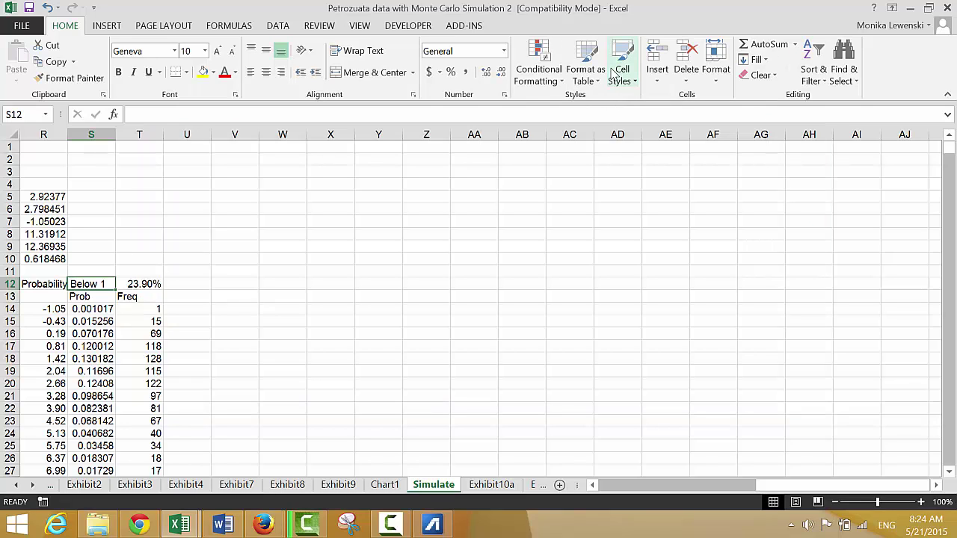
- Add a colon to the R12 label so it reads "Probability Below 1:", and return to the Chart1 sheet
key(Left)
key(F2)
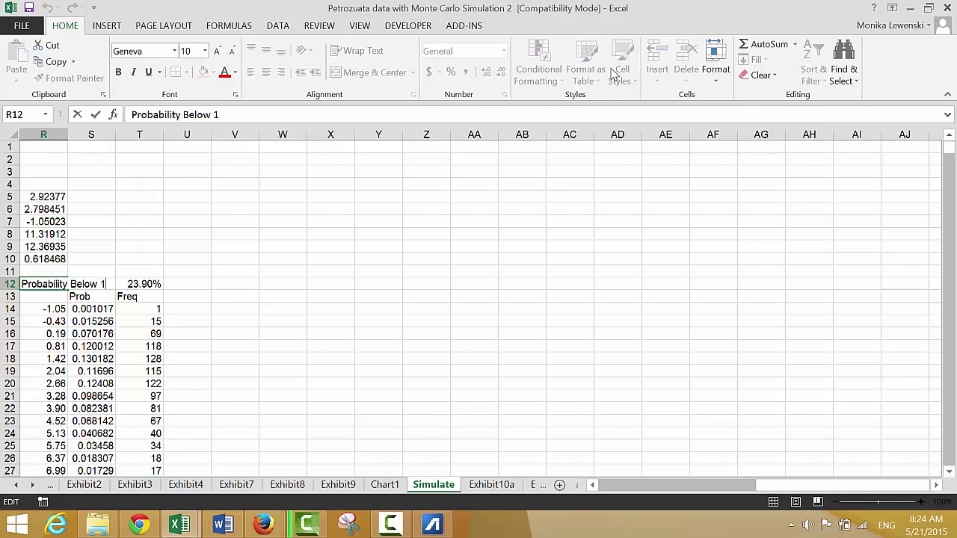
key(Escape)
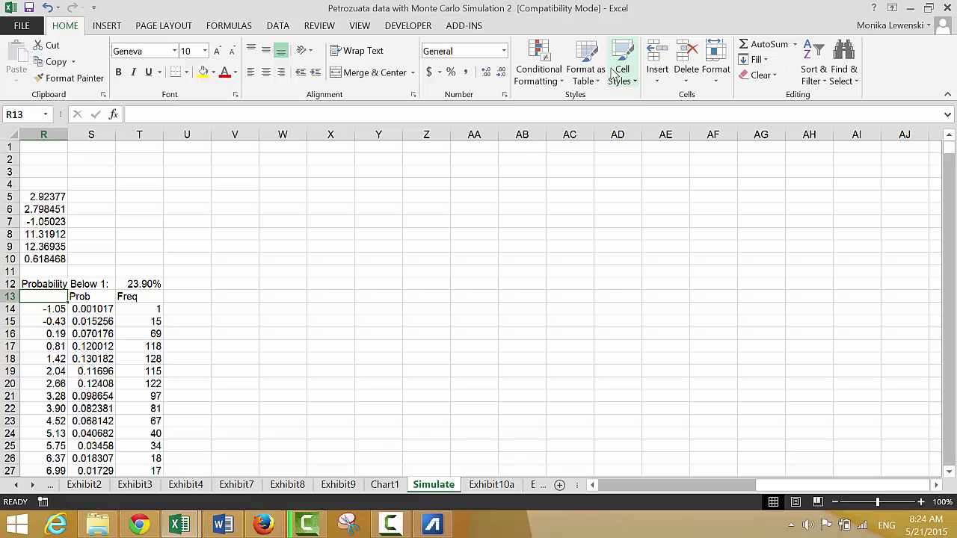
key(ctrl+Page_Up)
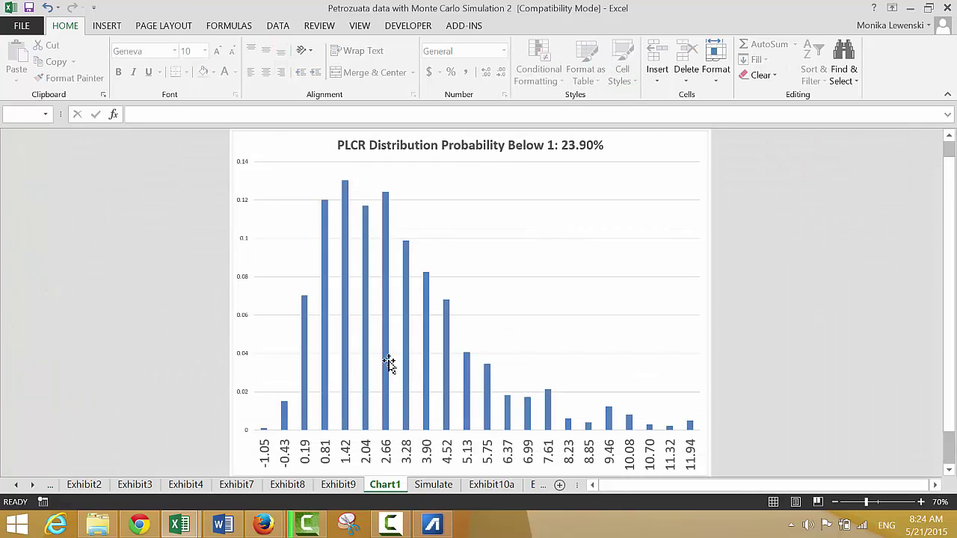
- Add a primary horizontal axis title reading "PLCR Increment" to the chart
click(244, 242)
click(364, 233)
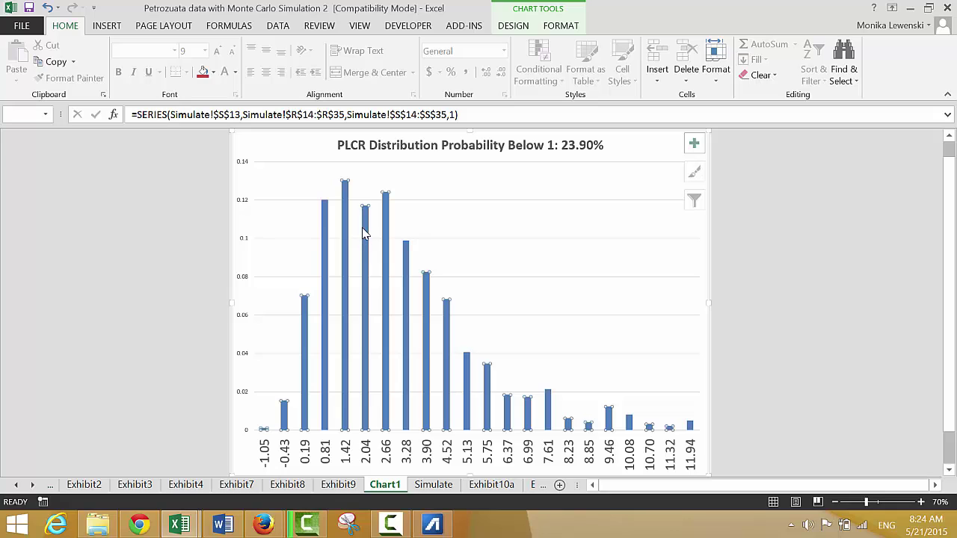
click(512, 29)
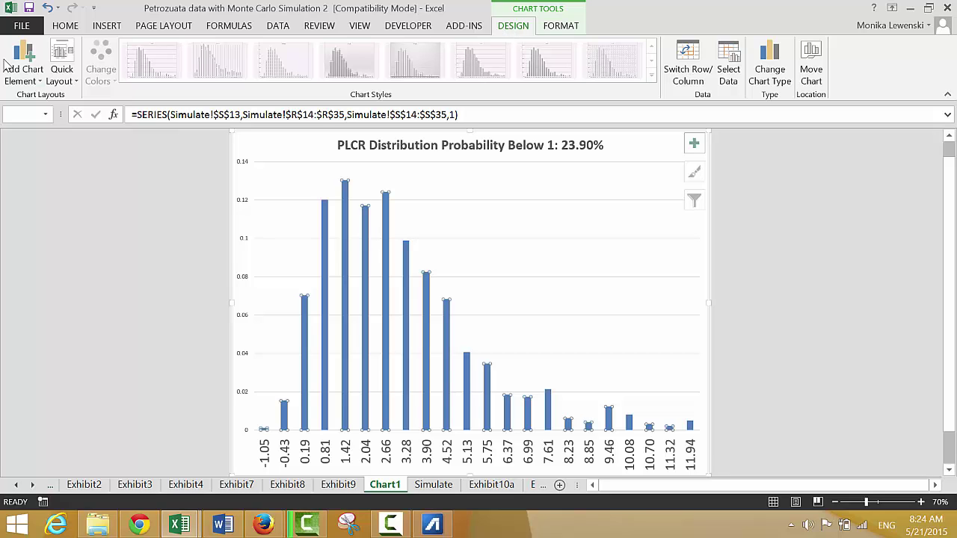
click(23, 75)
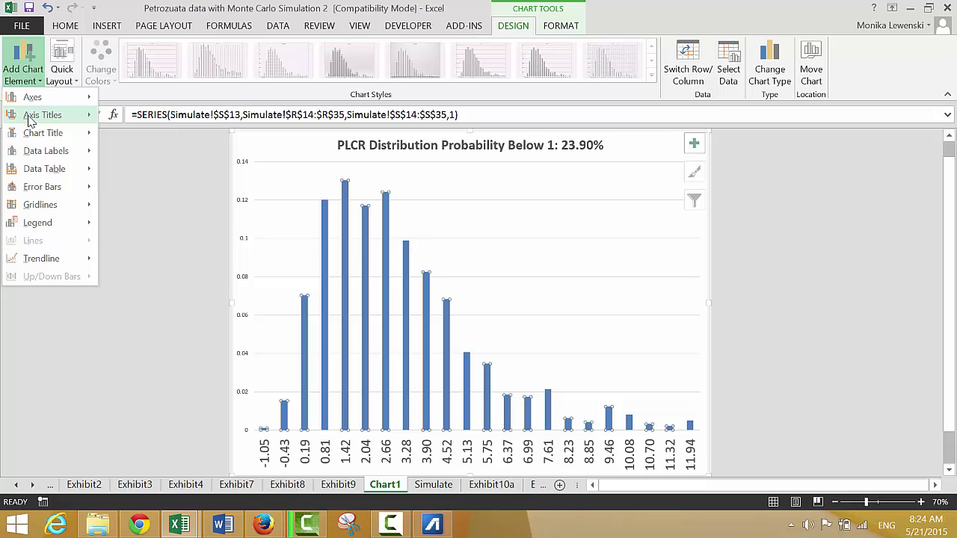
mouse_move(37, 116)
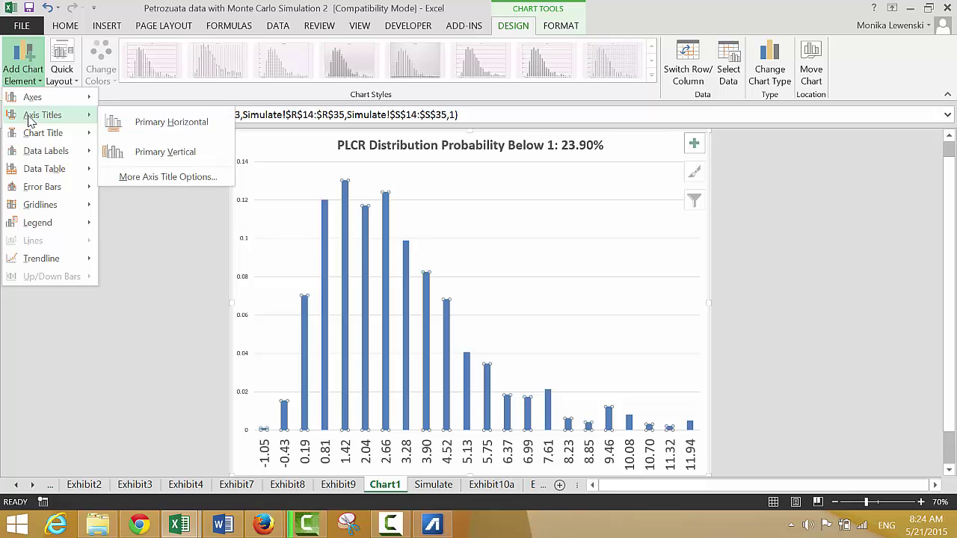
click(156, 125)
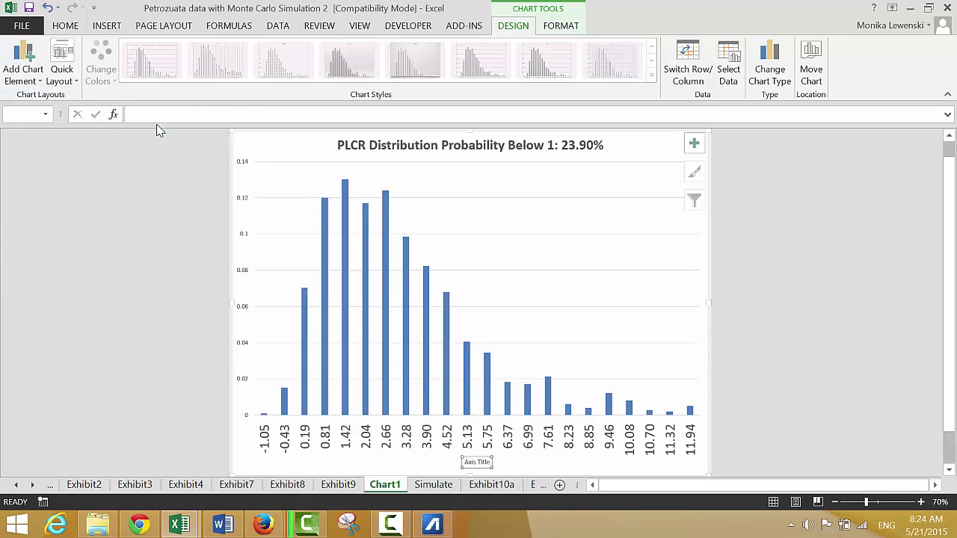
text(PLCR Increment)
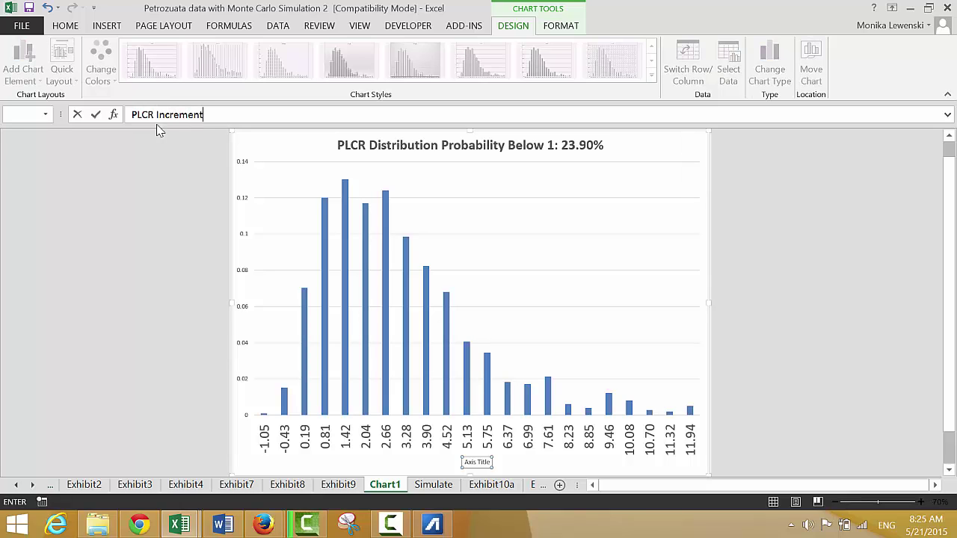
key(Return)
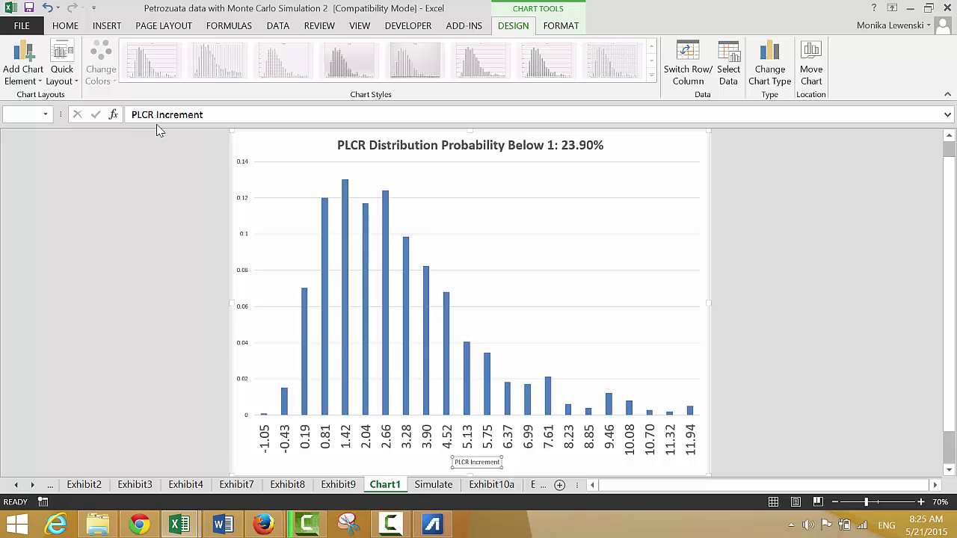
- Set the horizontal axis title's font size to 14
click(64, 27)
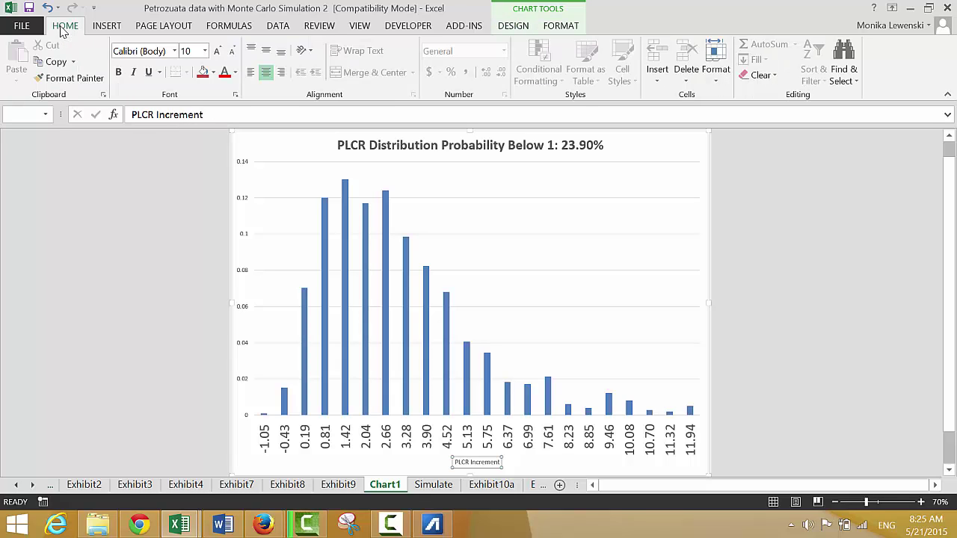
click(205, 51)
click(186, 153)
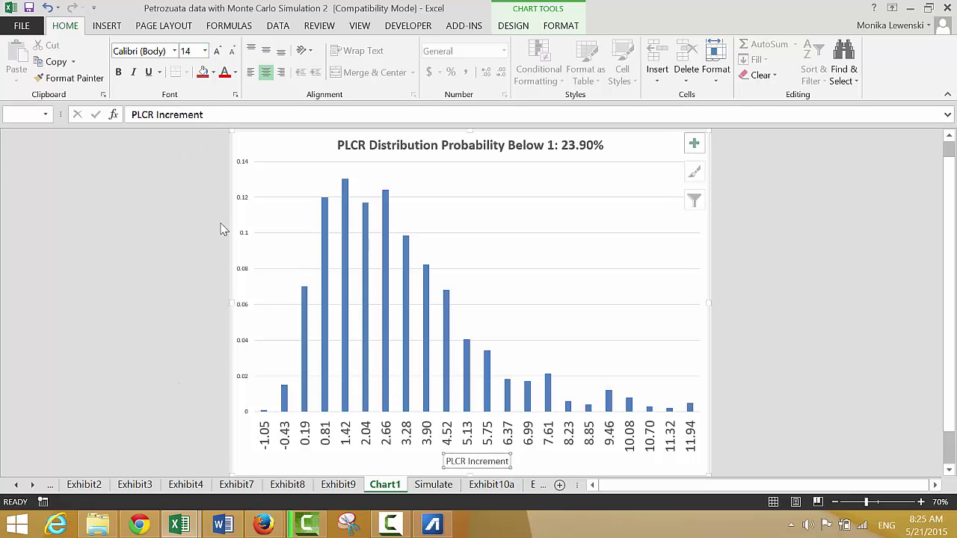
- Add a primary vertical axis title reading "Probility" to the chart
click(246, 236)
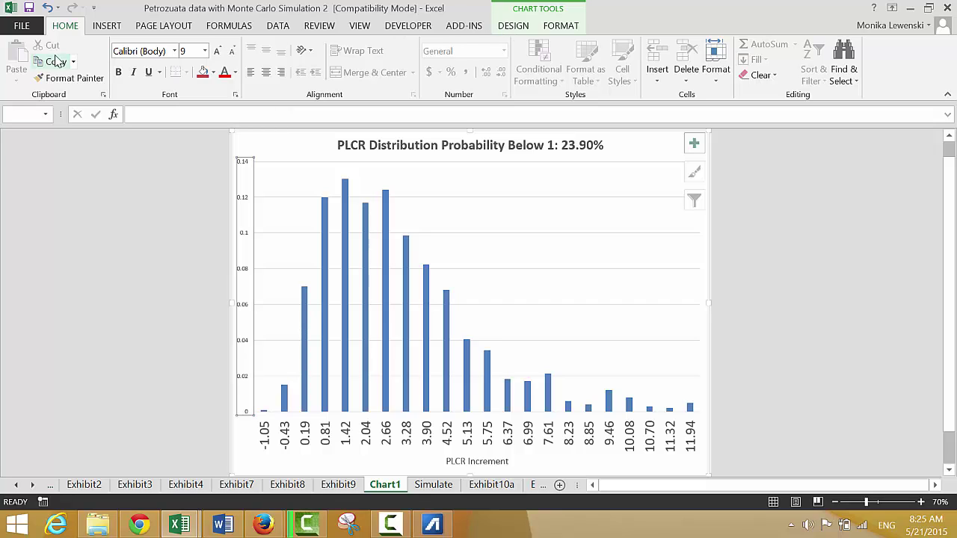
click(514, 27)
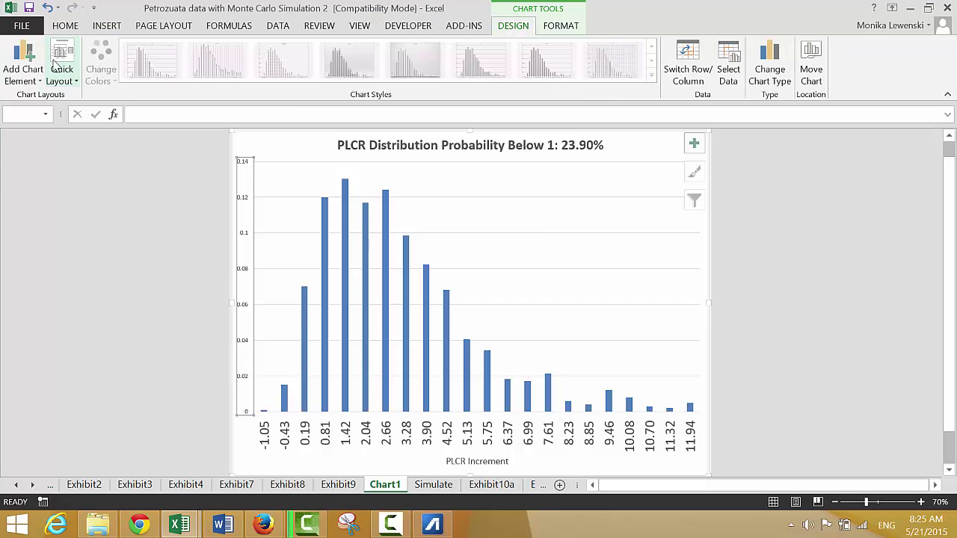
click(18, 81)
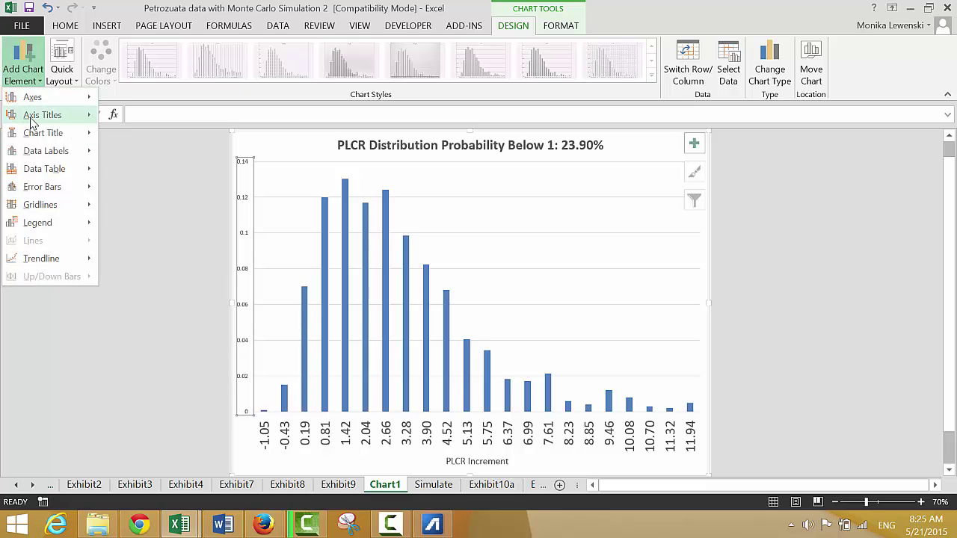
mouse_move(44, 115)
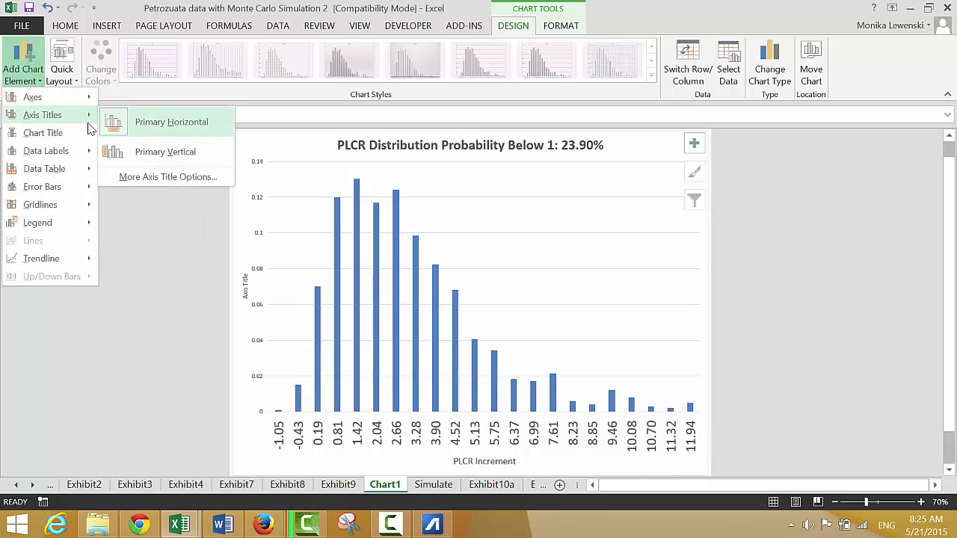
click(136, 152)
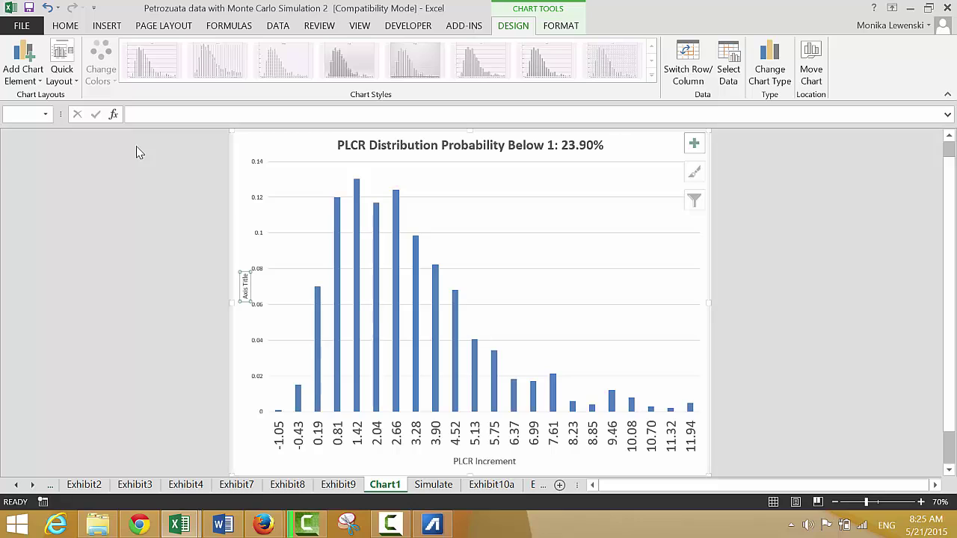
text(Pr)
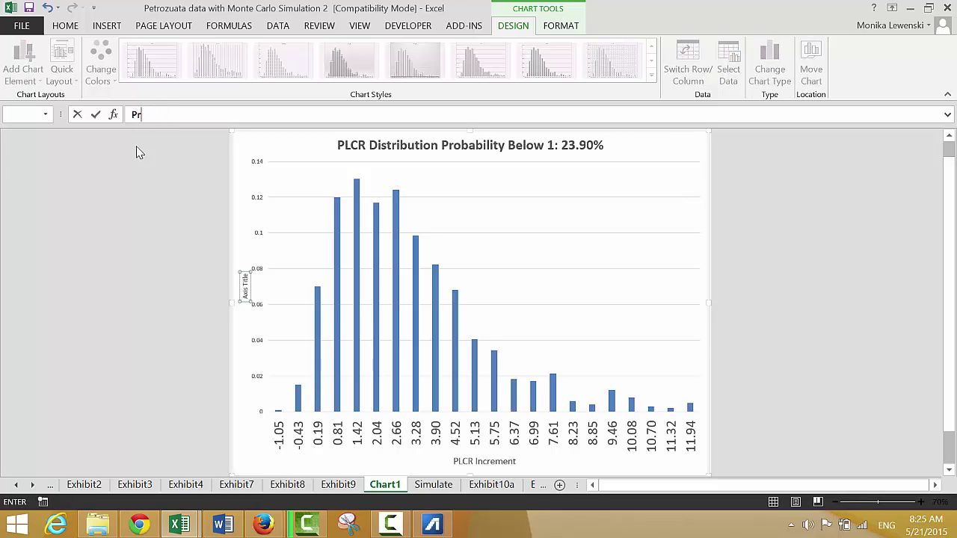
text(obobility)
key(Return)
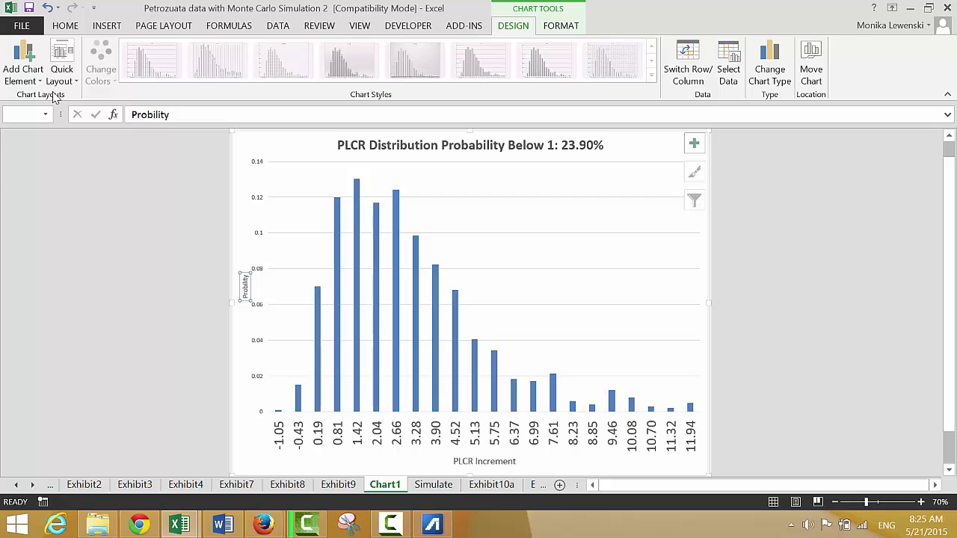
- Set the vertical axis title's font size to 18
click(64, 26)
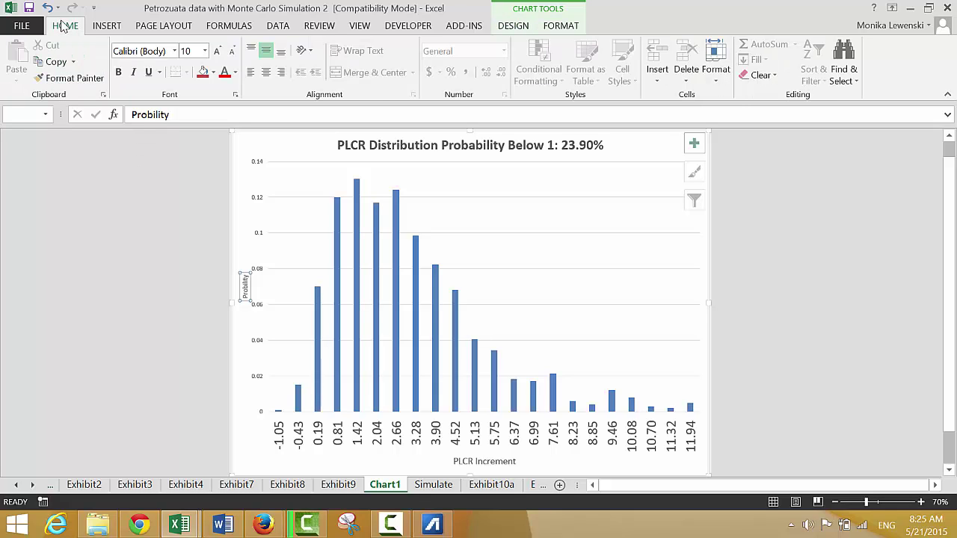
click(205, 51)
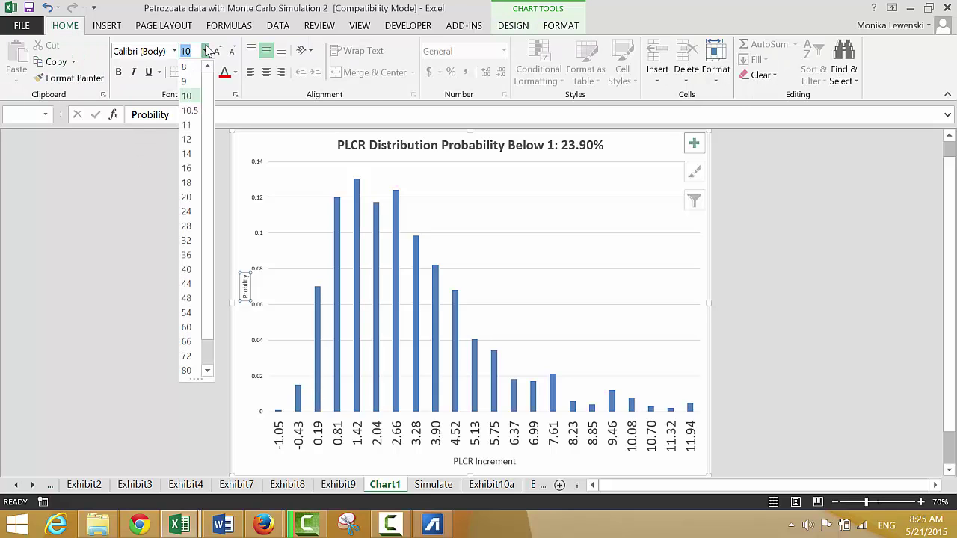
click(186, 184)
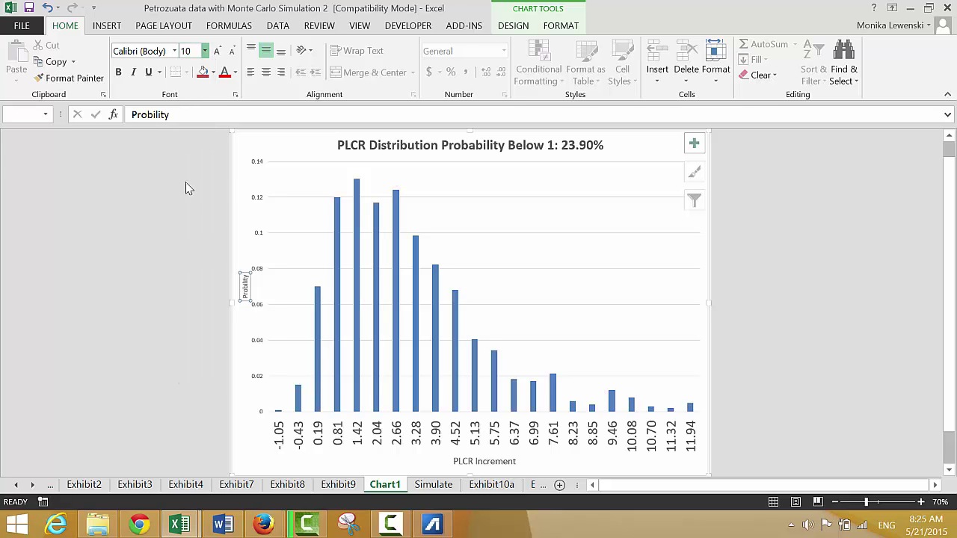
- Enlarge the "PLCR Increment" axis title to font size 16 and deselect the chart
click(495, 457)
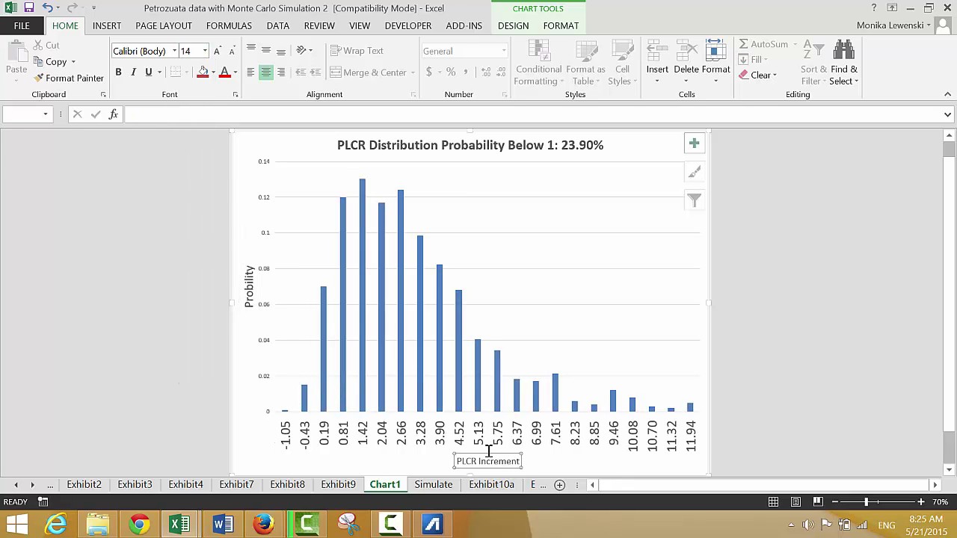
click(204, 52)
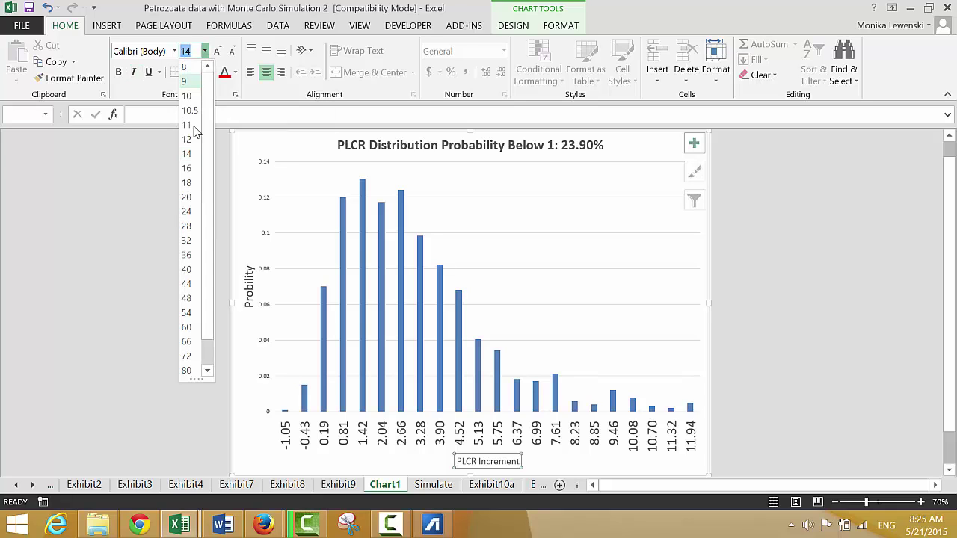
click(187, 169)
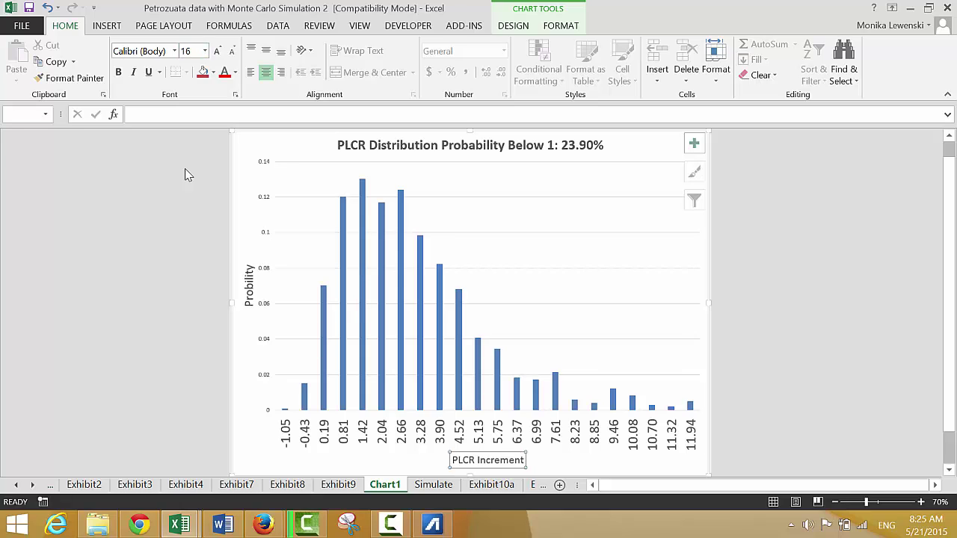
key(Up)
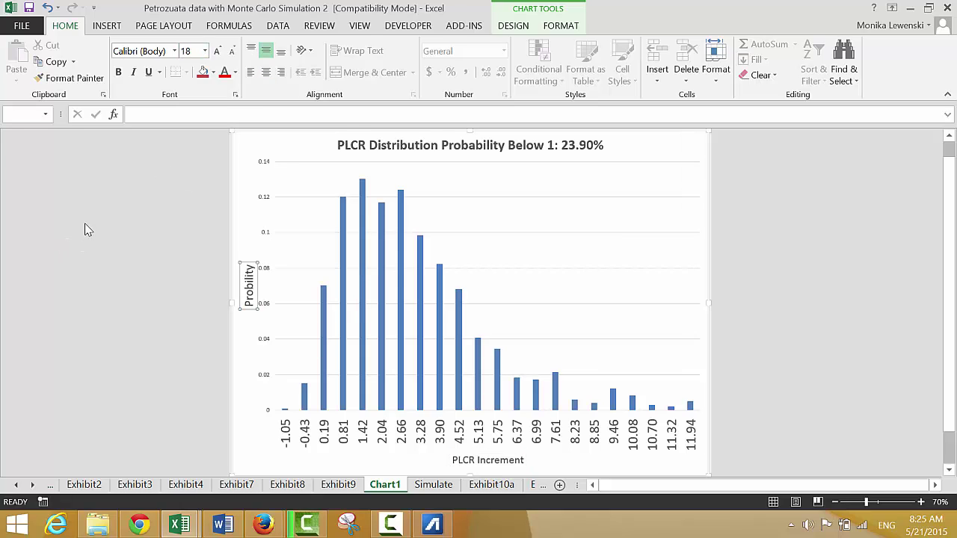
click(85, 230)
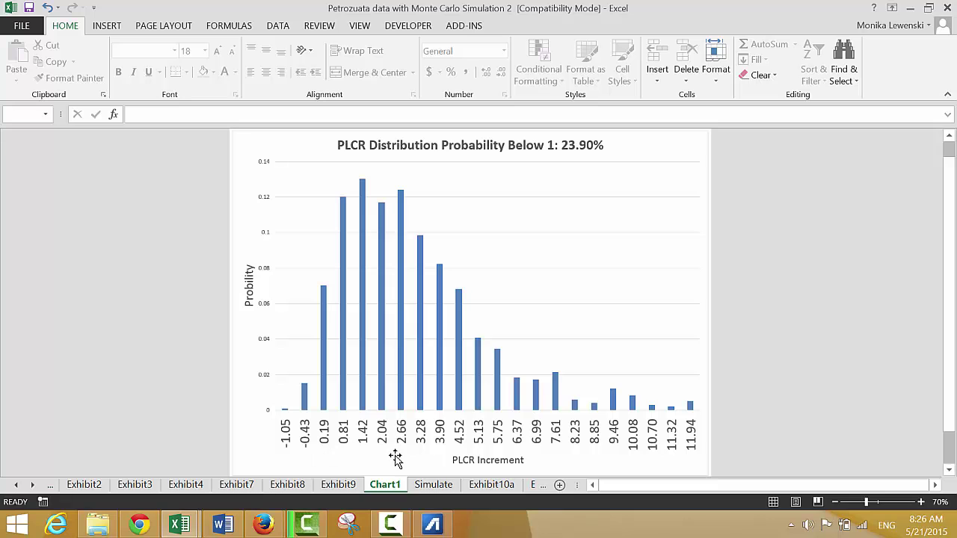
- Return to the Simulate sheet and enter =R14 in V14 to reference the first PLCR increment
click(433, 485)
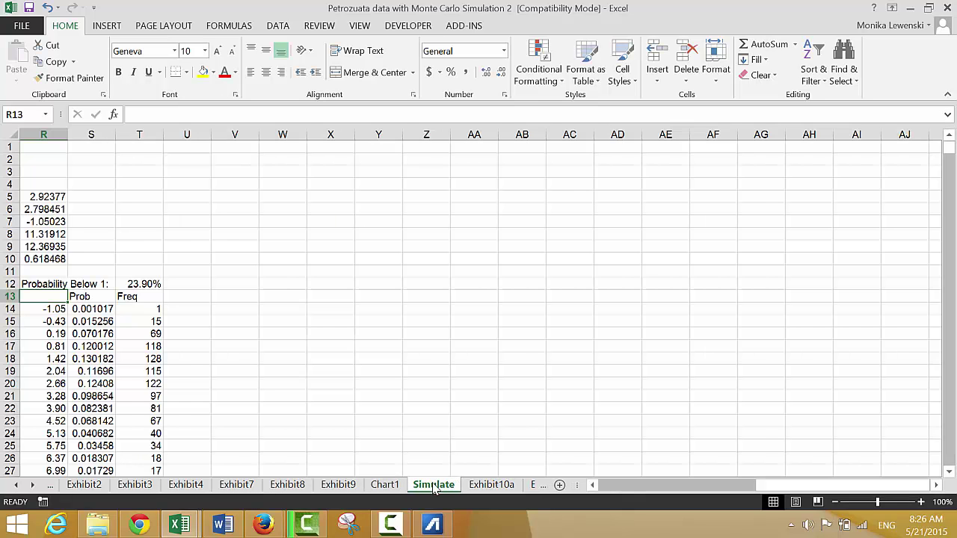
key(Down)
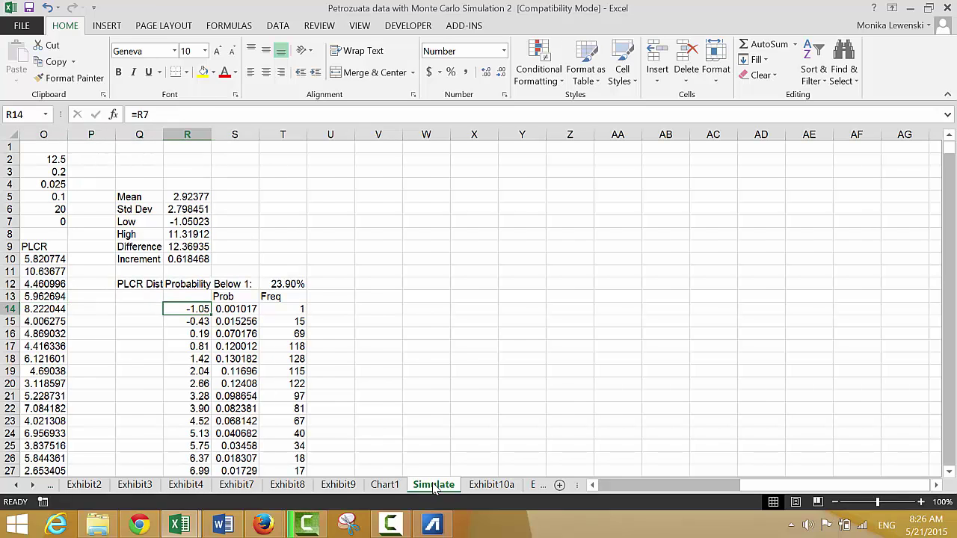
key(Right)
key(Right)
key(Right)
key(Right)
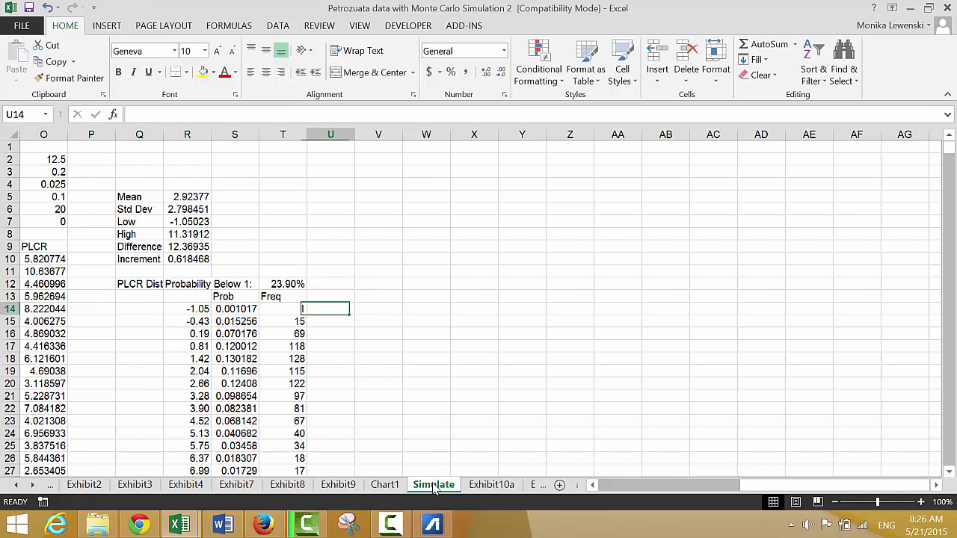
text(=)
key(Left)
key(Left)
key(Left)
key(Left)
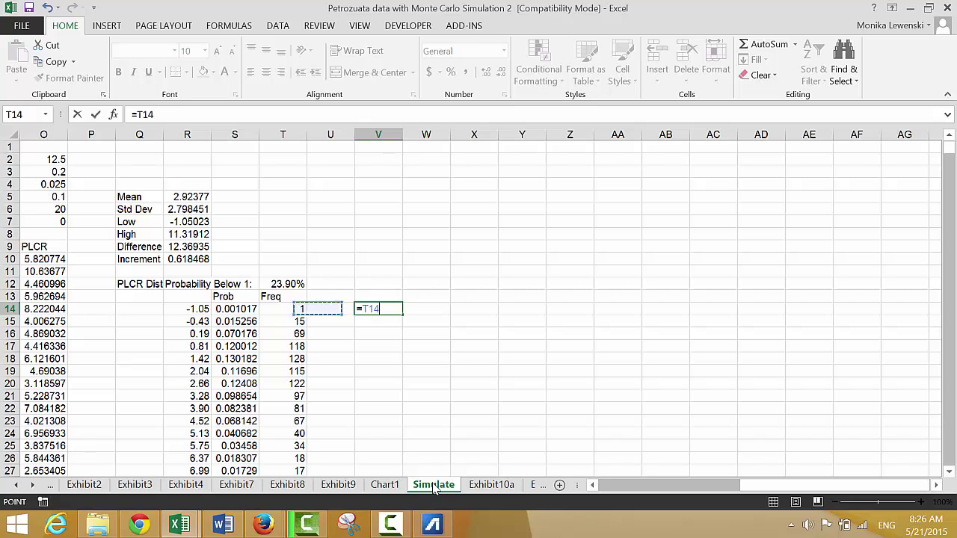
key(ctrl+Return)
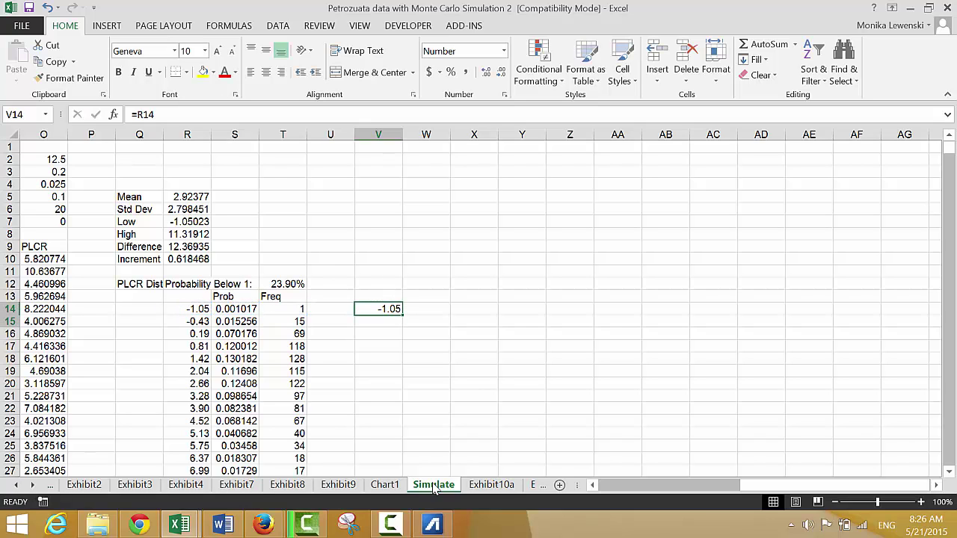
- Try to fill V14:V35 by entering =R14 as an array formula across the range
key(shift+Down)
key(shift+Down)
key(shift+Down)
key(shift+Down)
key(shift+Down)
key(shift+Down)
key(shift+Down)
key(shift+Down)
key(shift+Down)
key(shift+Down)
key(shift+Down)
drag(434, 487, 434, 488)
key(F2)
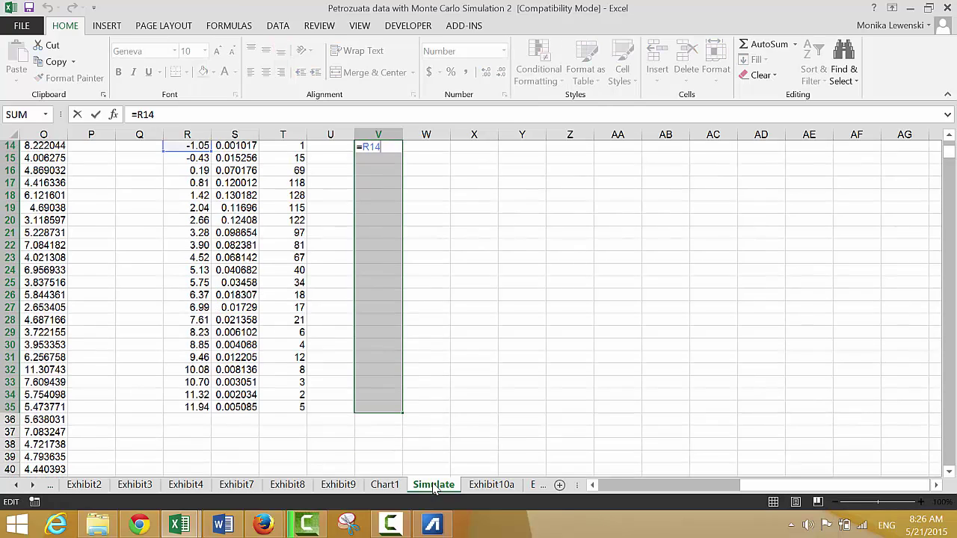
key(ctrl+shift+Return)
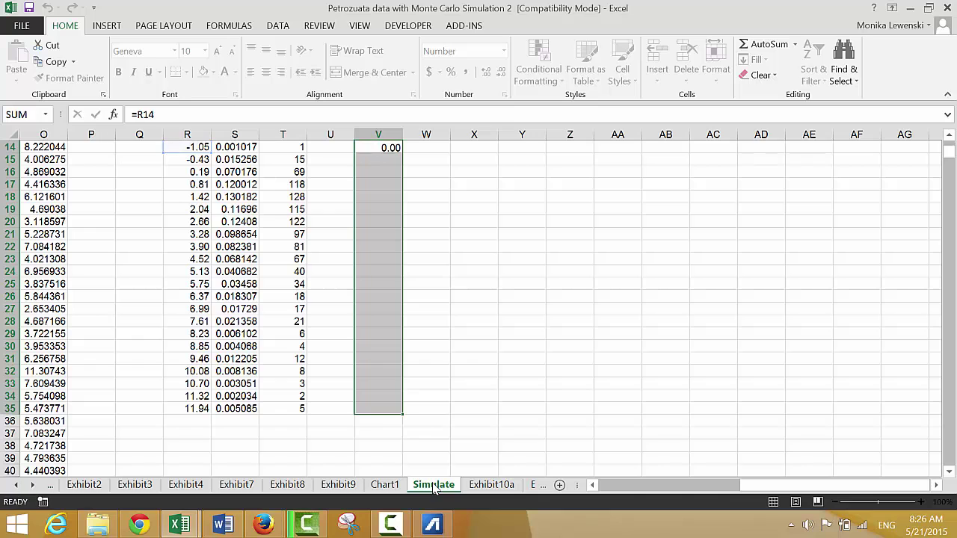
- Try to re-enter =R14 in V14 alone, and undo the array formula in V14:V35
key(Left)
key(Right)
key(Up)
key(Up)
key(Down)
key(Down)
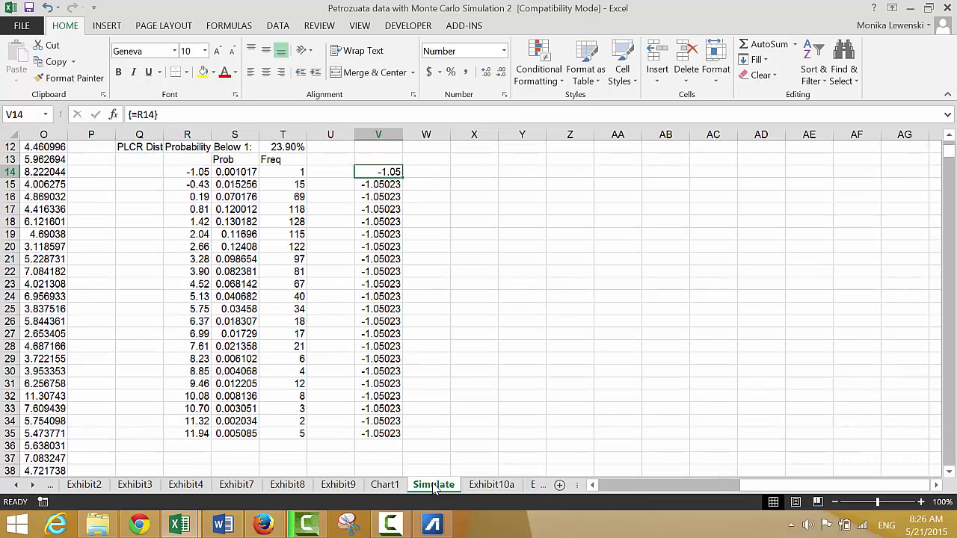
text(=)
key(Left)
key(Left)
key(Left)
key(Left)
key(Return)
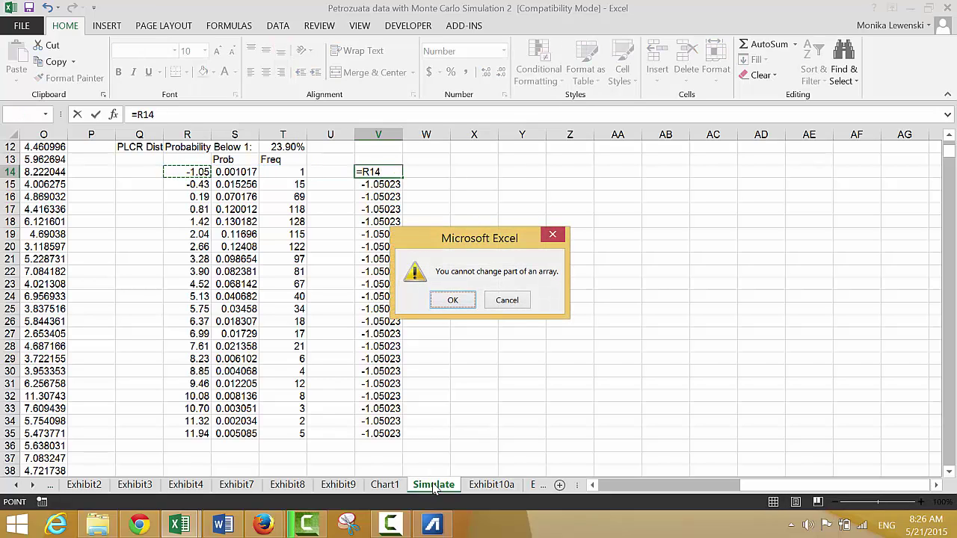
key(Escape)
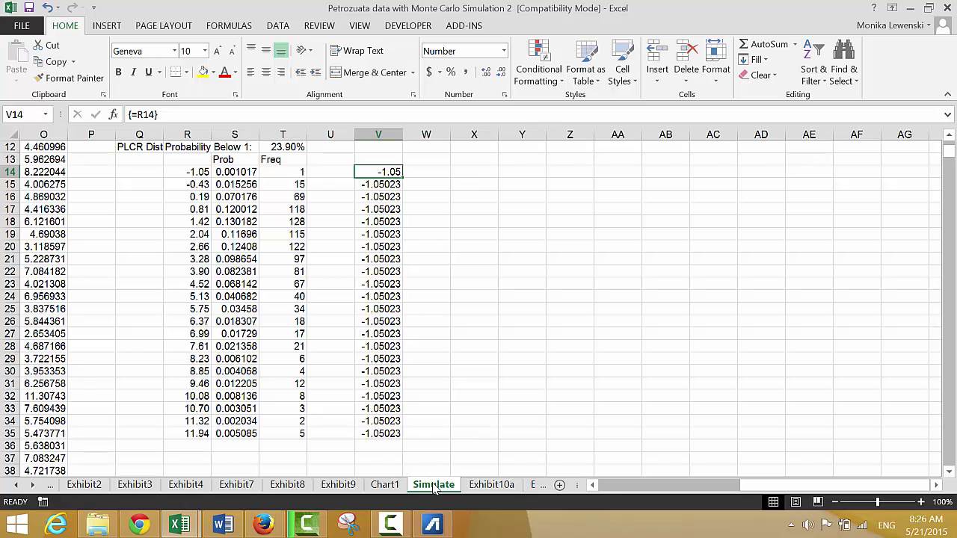
key(ctrl+z)
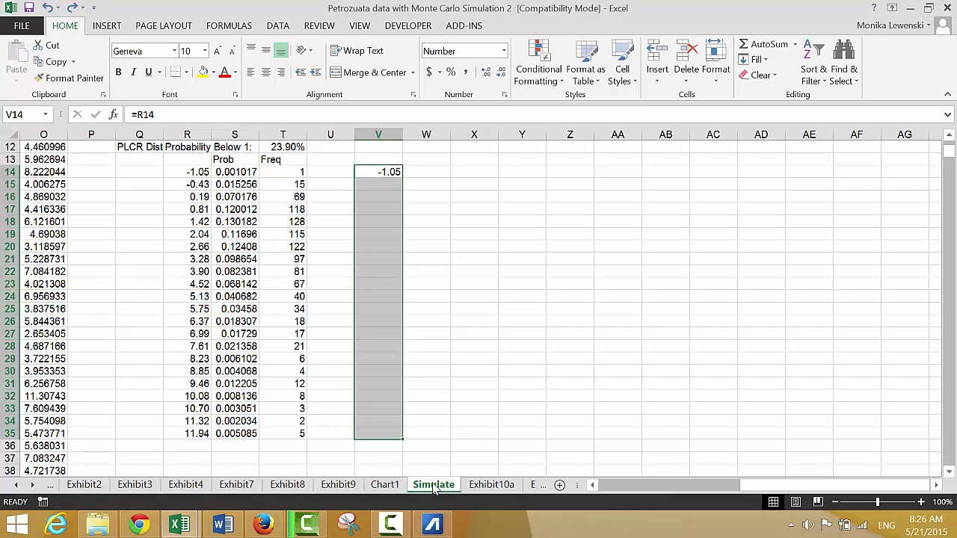
key(F2)
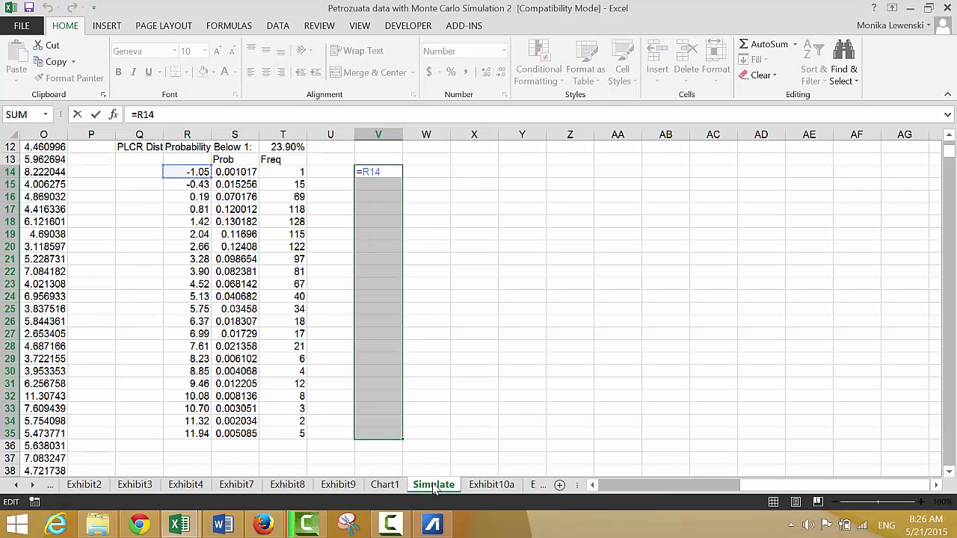
key(ctrl+shift+Return)
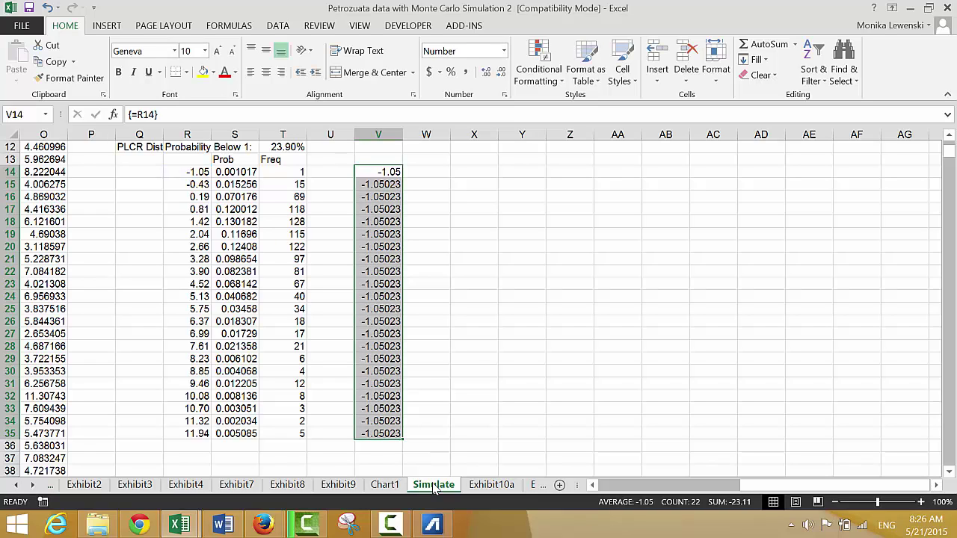
key(ctrl+z)
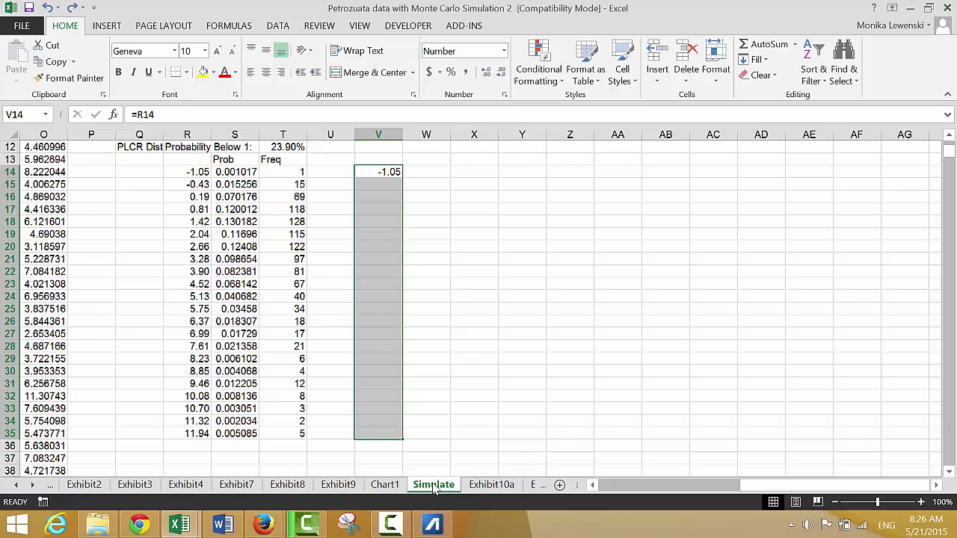
- Fill the =R14 reference from V14 down through V35
key(ctrl+d)
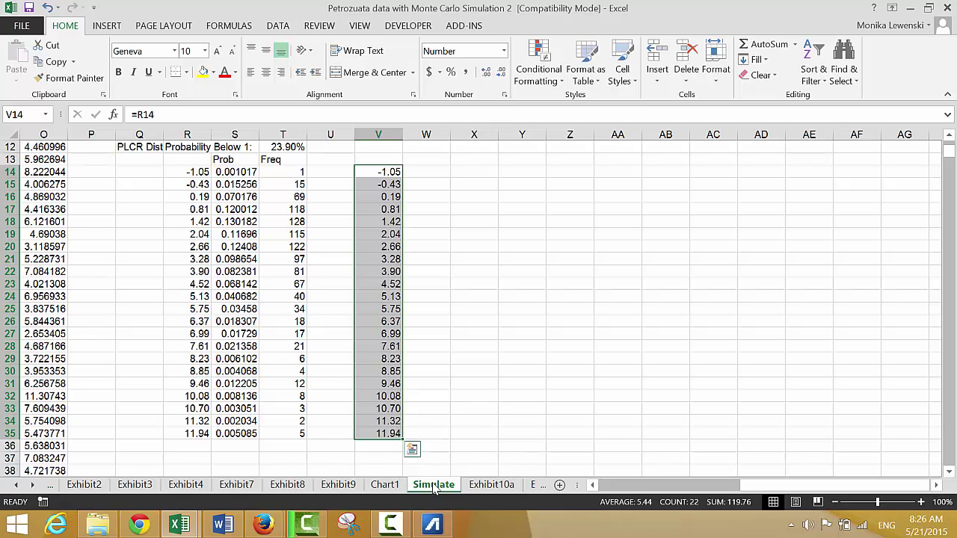
key(Up)
key(Up)
key(Up)
key(Up)
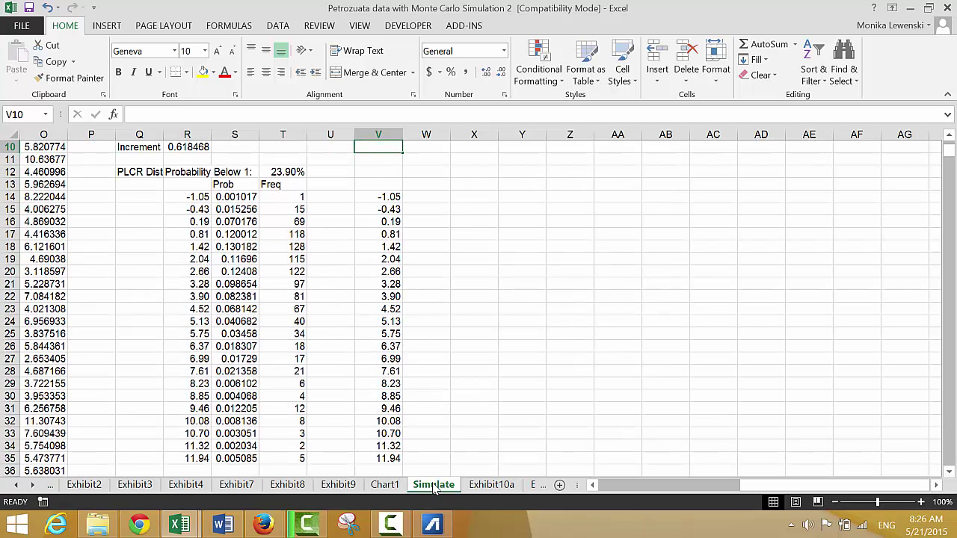
- Select X14:X35 beside the referenced increments and start a FREQUENCY formula in the range
key(Down)
key(Down)
key(Down)
key(Right)
key(Left)
key(Right)
key(Down)
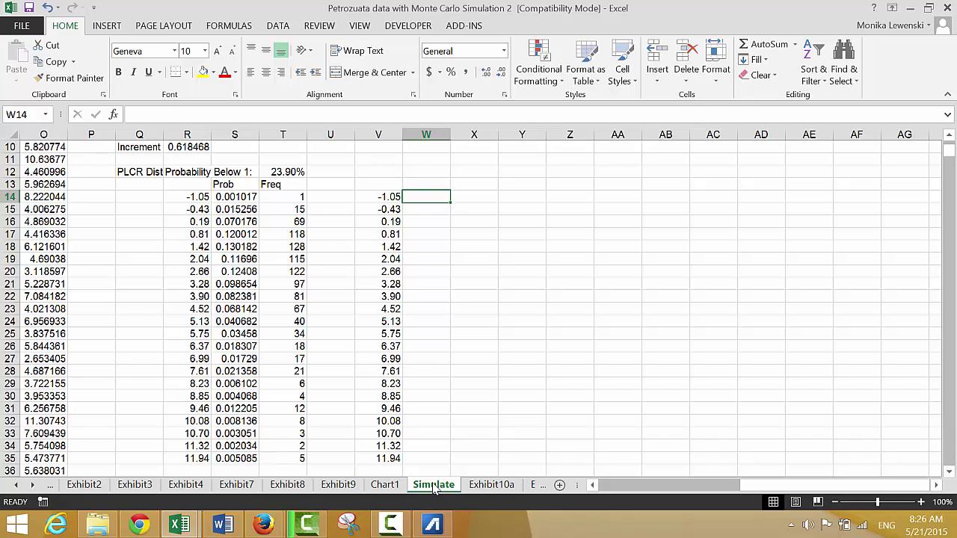
key(Right)
key(shift+Down)
key(shift+Down)
key(shift+Down)
key(shift+Down)
key(shift+Down)
key(shift+Down)
key(shift+Down)
key(shift+Down)
key(shift+Down)
key(shift+Down)
key(shift+Down)
key(shift+Down)
key(shift+Down)
key(shift+Down)
key(shift+Down)
key(shift+Down)
key(shift+Down)
key(shift+Down)
key(shift+Down)
key(shift+Down)
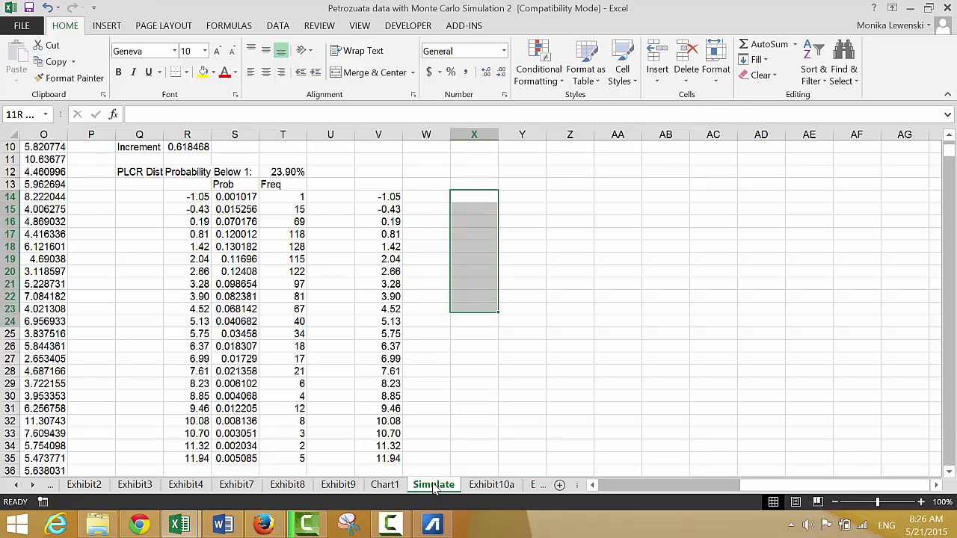
key(shift+Down)
key(shift+Up)
key(shift+Up)
key(shift+Up)
key(shift+Down)
text(=v)
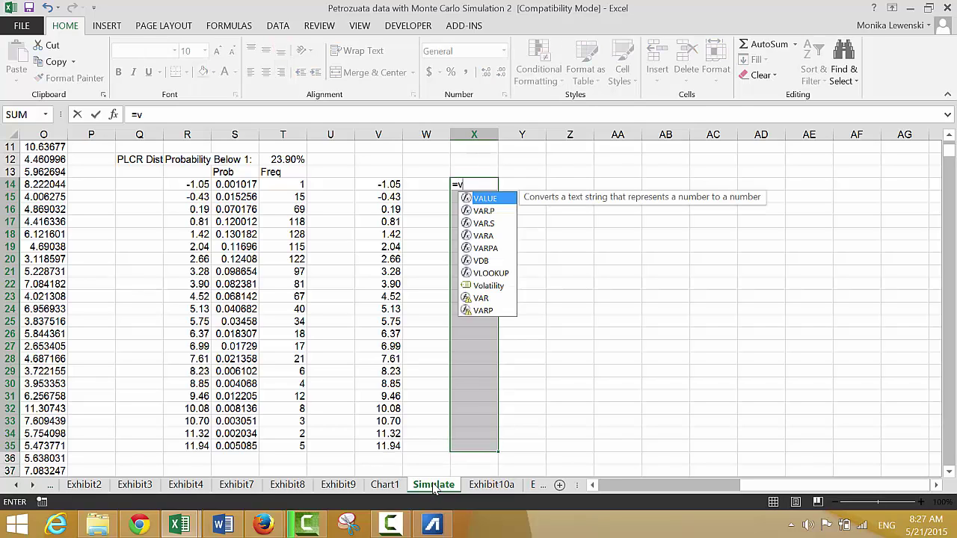
key(BackSpace)
text(fr)
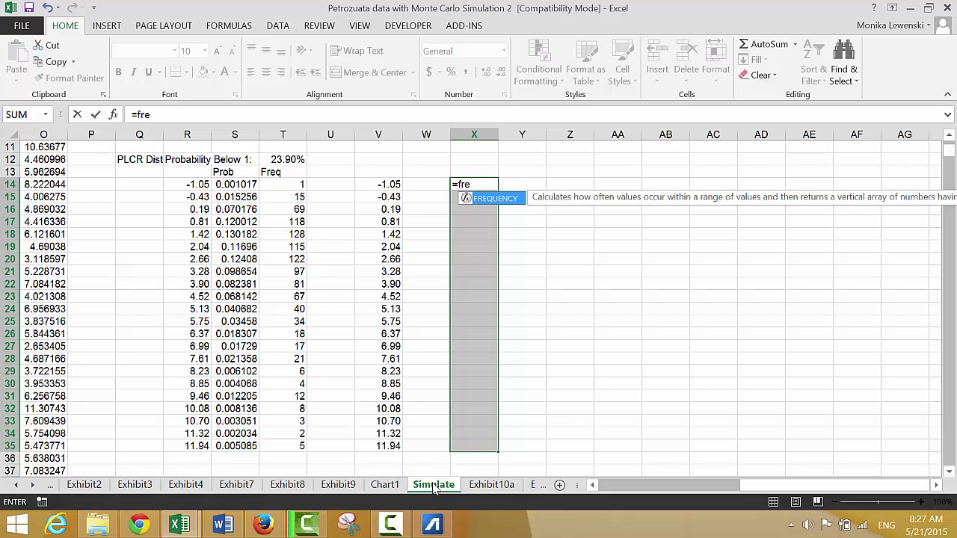
text(e)
key(Tab)
- Set the FREQUENCY data array to the simulated PLCR values in O10:O1010
key(Left)
key(Left)
key(Left)
key(Left)
key(Left)
key(Left)
key(Left)
key(Left)
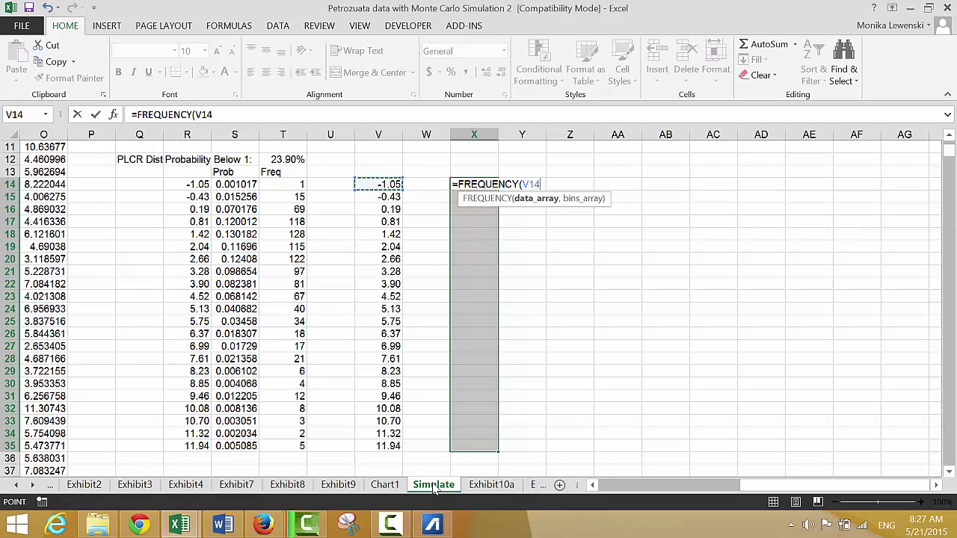
key(Left)
key(Left)
key(Left)
key(Left)
key(Left)
key(Left)
key(Left)
key(Up)
key(Up)
key(Up)
key(Up)
key(Up)
key(Up)
key(Up)
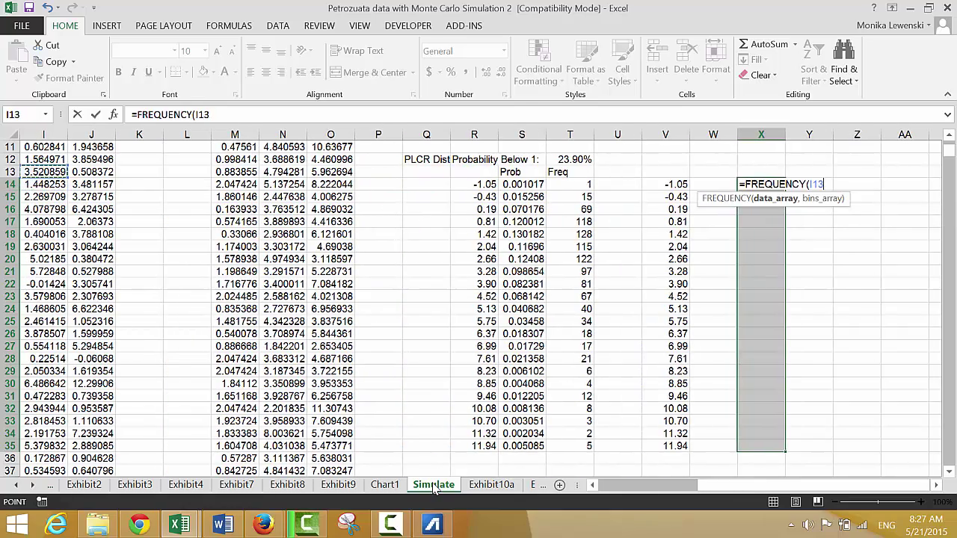
key(Up)
key(Up)
key(Up)
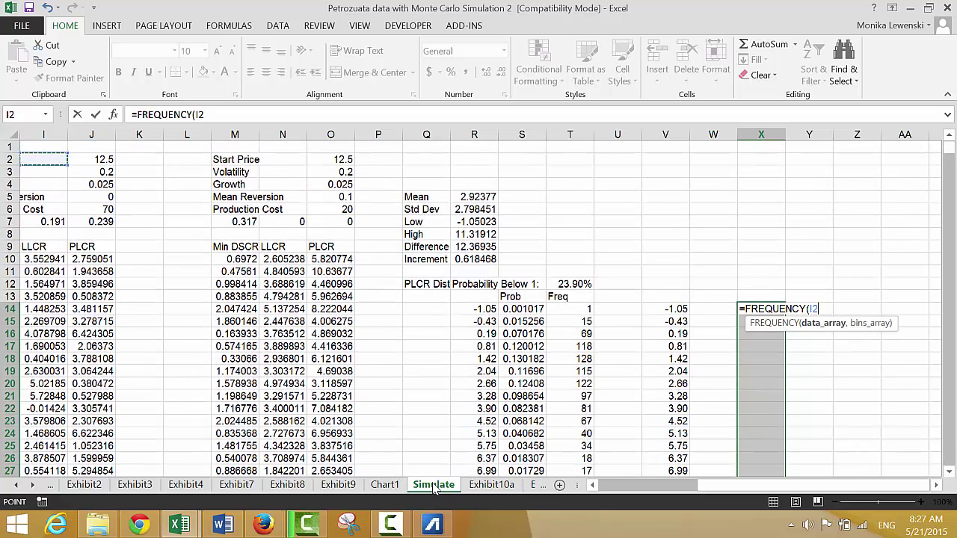
key(Down)
key(Down)
key(Down)
key(Down)
key(Down)
key(Right)
key(Right)
key(Right)
key(Right)
key(Right)
key(Right)
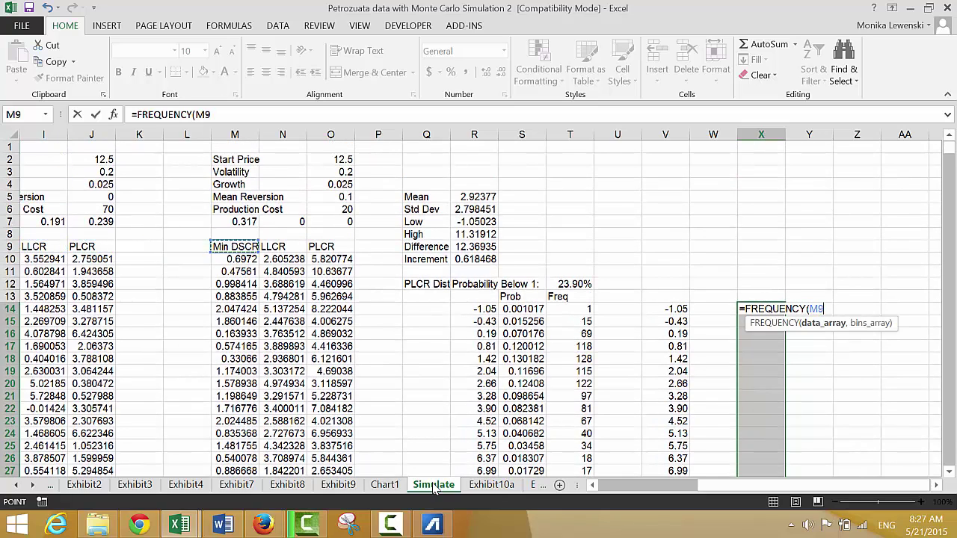
key(Down)
key(Left)
key(Left)
key(Left)
key(Left)
key(Left)
key(Left)
key(Left)
key(Left)
key(Left)
key(Left)
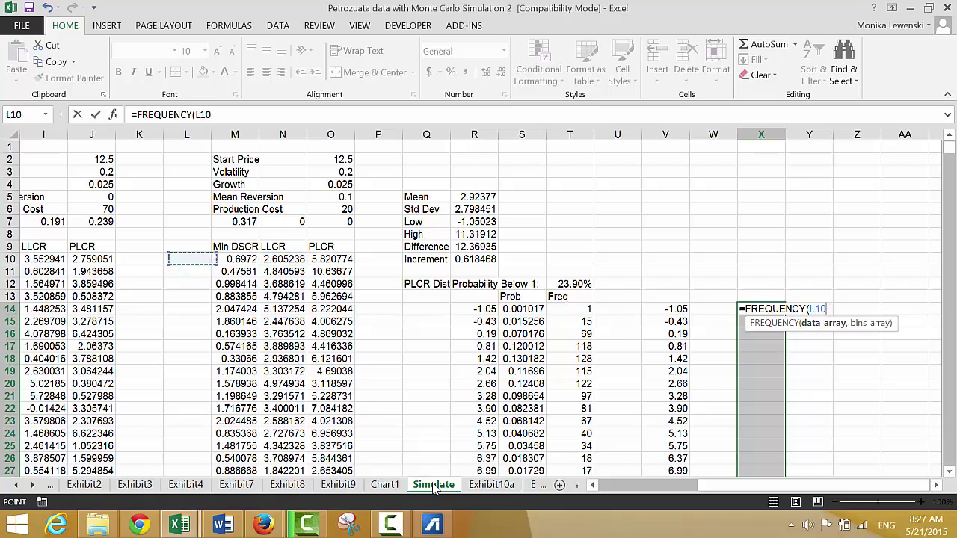
key(Left)
key(Left)
key(Right)
key(Right)
key(Right)
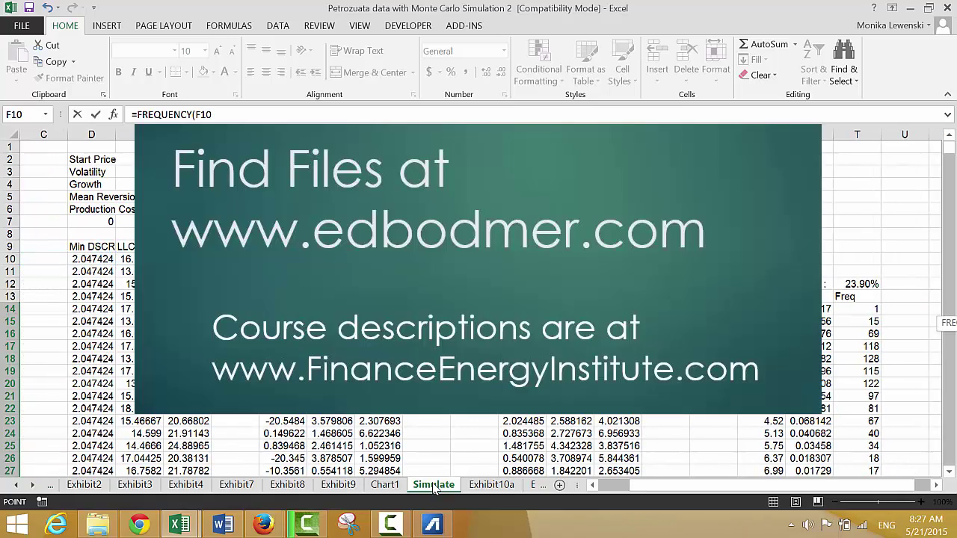
key(Right)
key(Right)
key(Right)
key(Right)
key(Right)
key(Right)
key(Right)
key(Right)
key(Right)
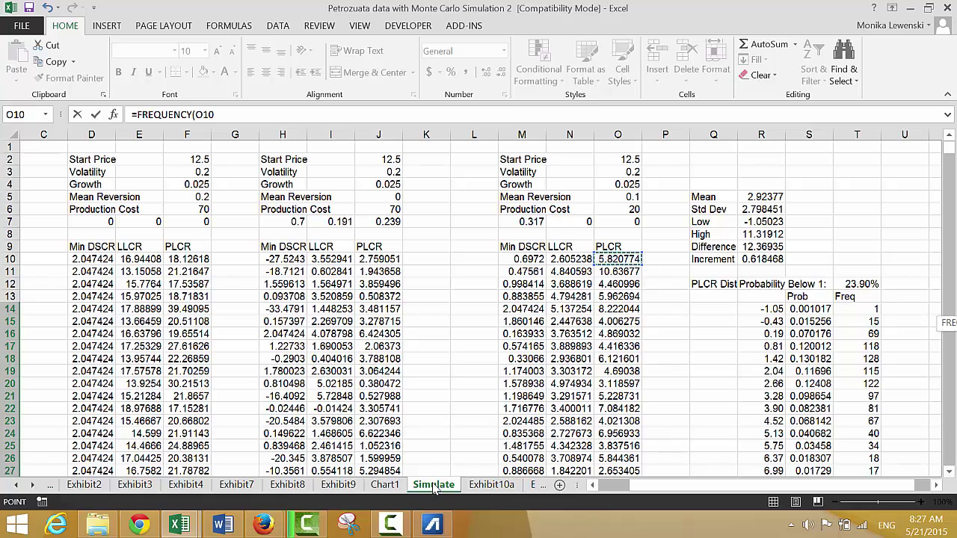
key(ctrl+shift+Down)
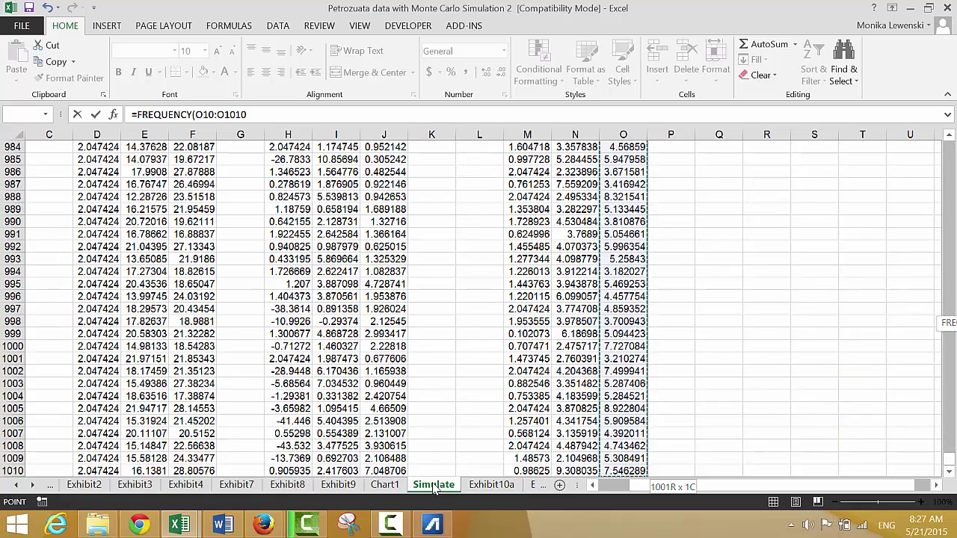
text(,)
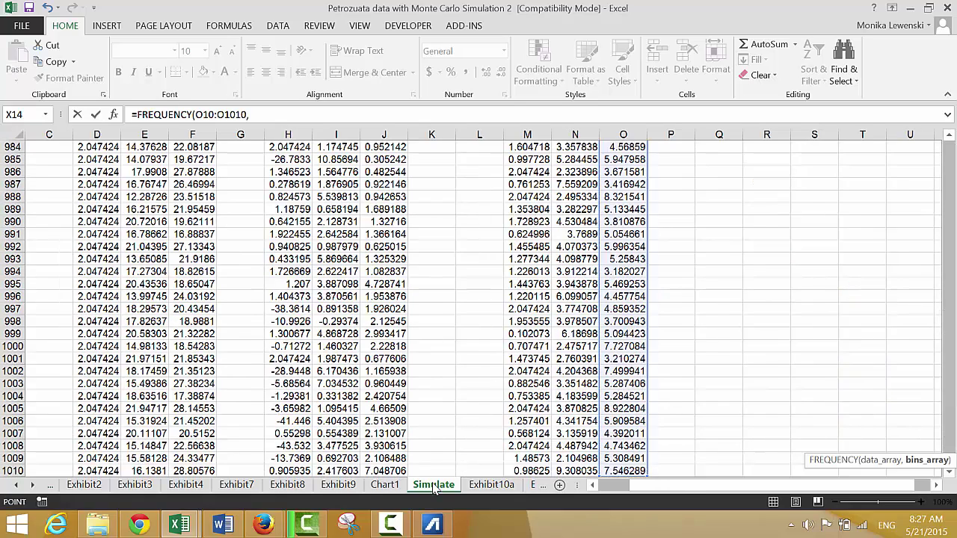
- Set the FREQUENCY bins to V14:V35 and enter the formula as an array across X14:X35
key(Up)
key(Up)
key(Left)
key(Down)
key(Down)
key(Left)
key(ctrl+shift+Down)
key(ctrl+shift+Return)
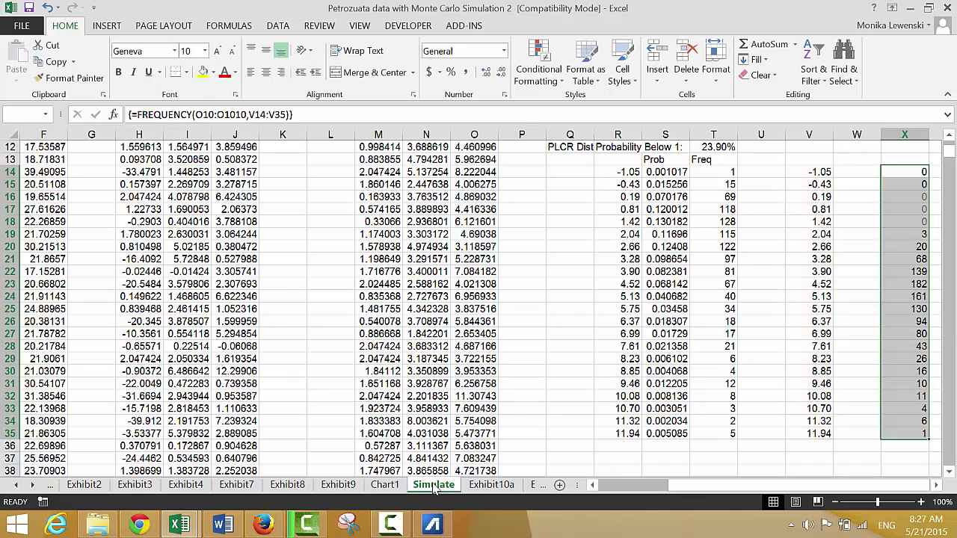
- Enter =X14/SUM(X:X) in W14 to compute the probability and fill it down through W35
key(Down)
key(Up)
key(Down)
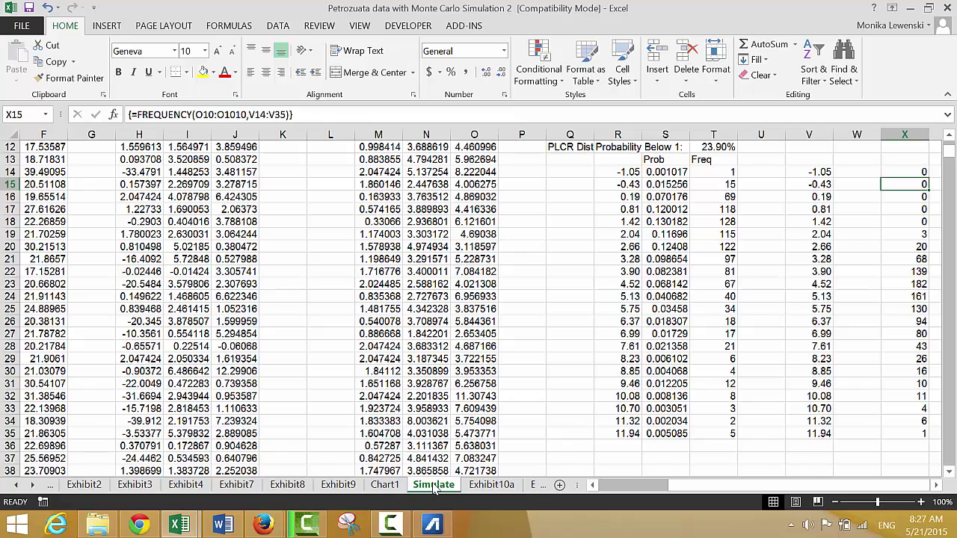
key(Left)
key(Up)
text(=)
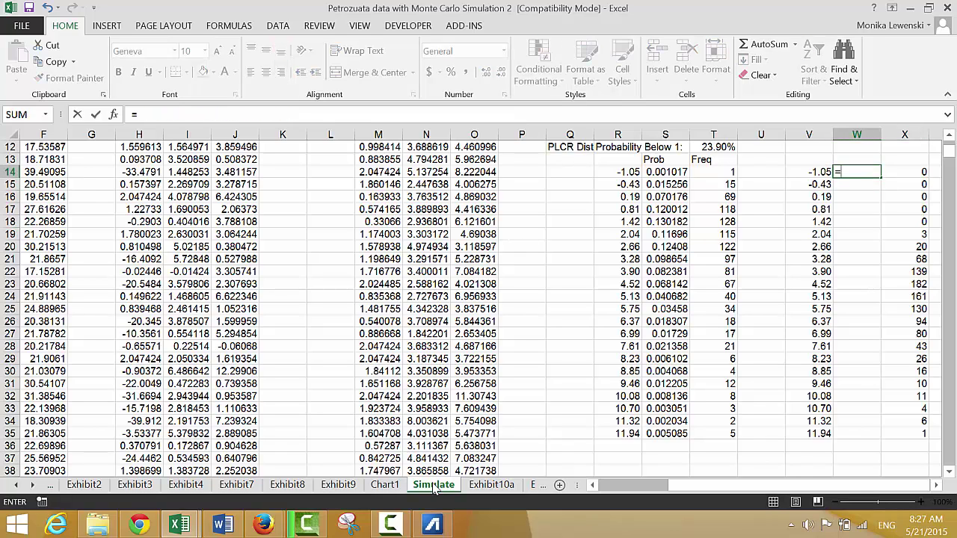
key(Right)
text(/s)
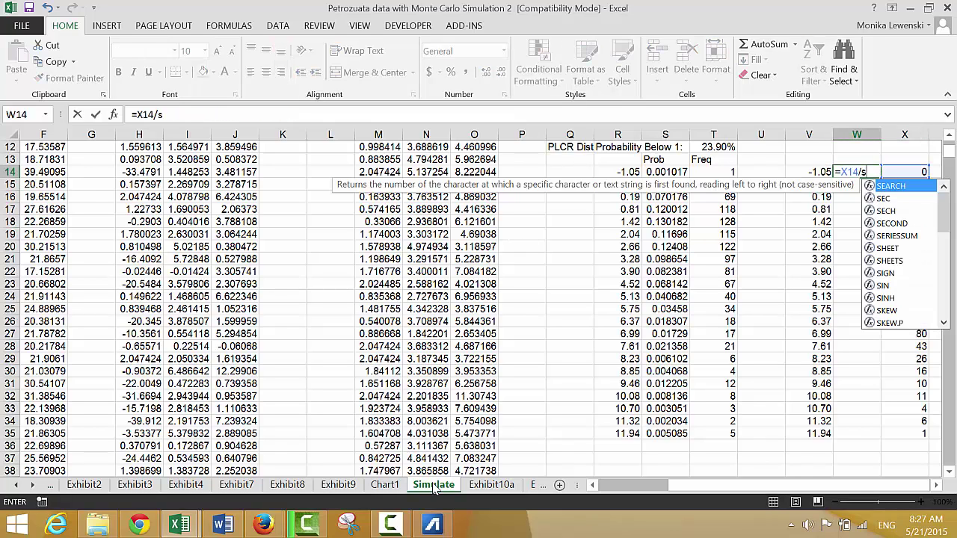
text(um()
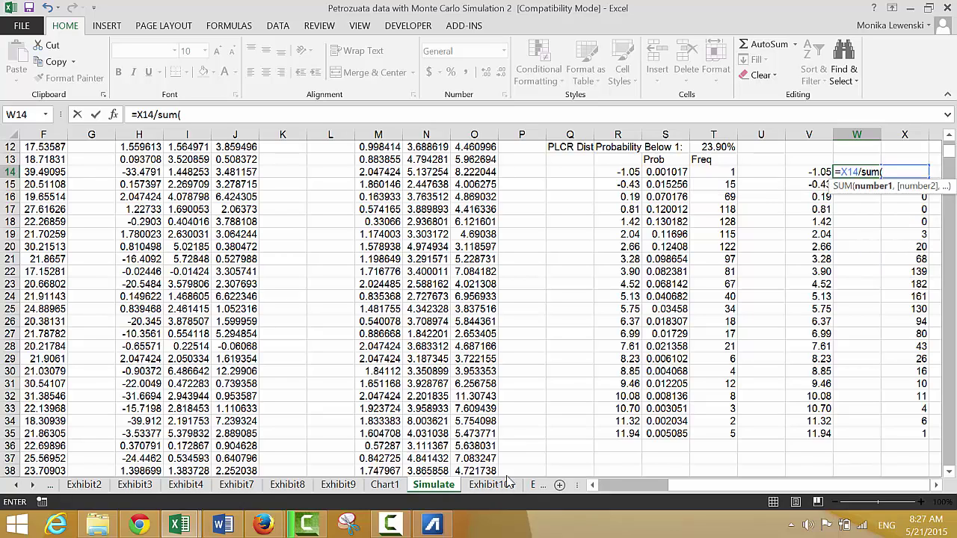
click(896, 133)
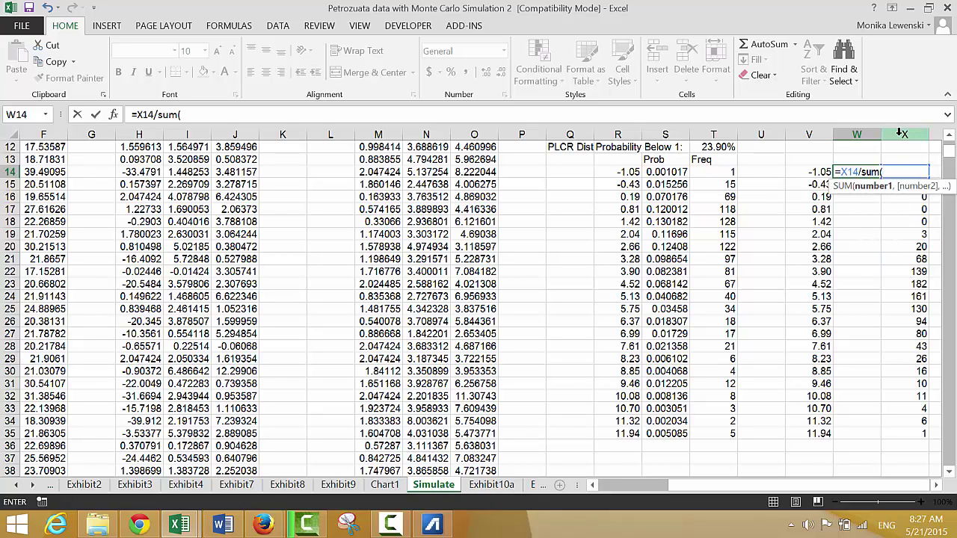
key(Return)
key(Return)
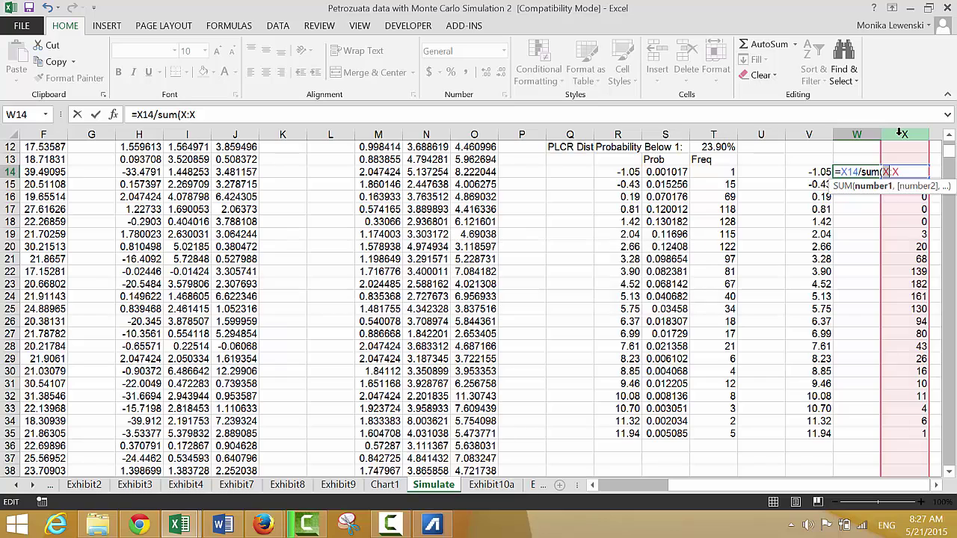
key(Return)
key(Return)
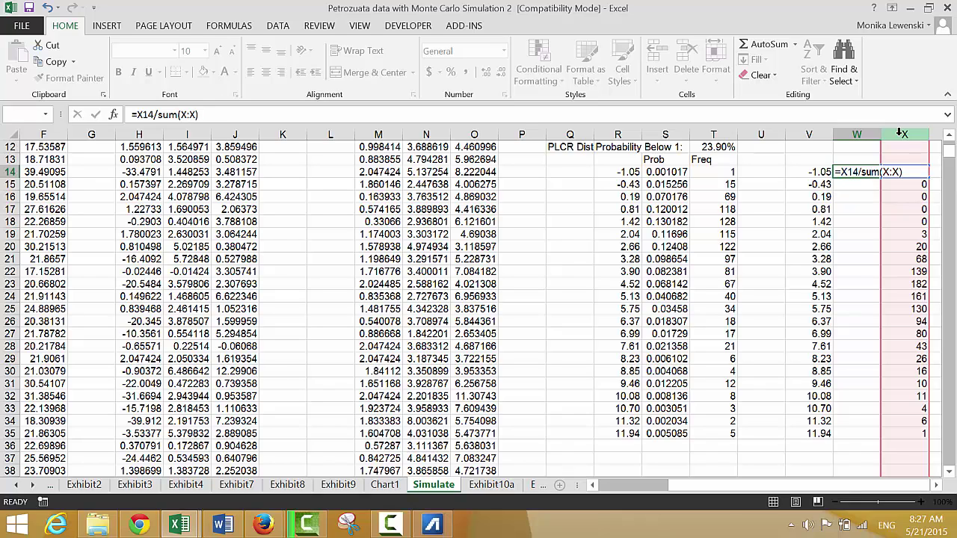
key(Return)
key(Up)
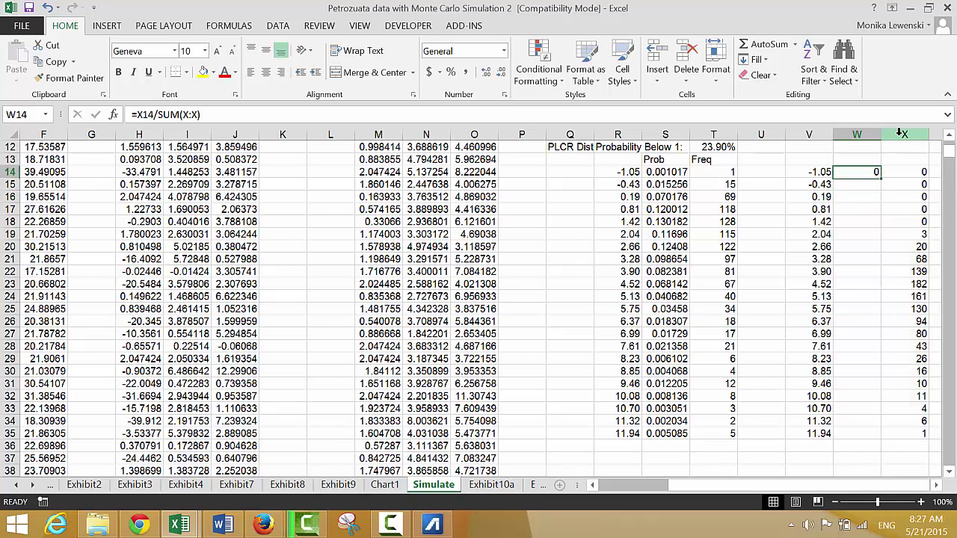
double_click(880, 178)
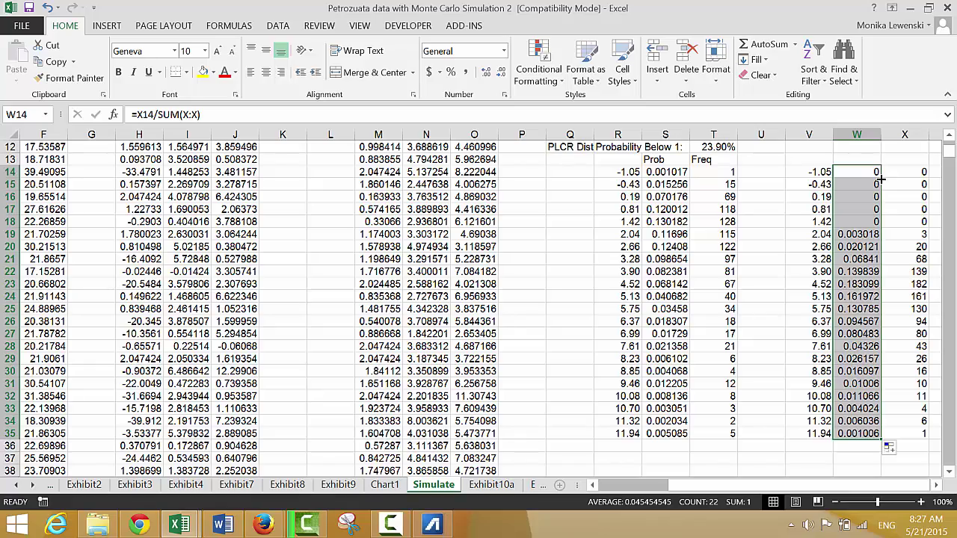
- Label the new probability column by entering Prob in W13
key(Right)
key(Right)
key(Up)
key(Up)
key(Up)
key(Up)
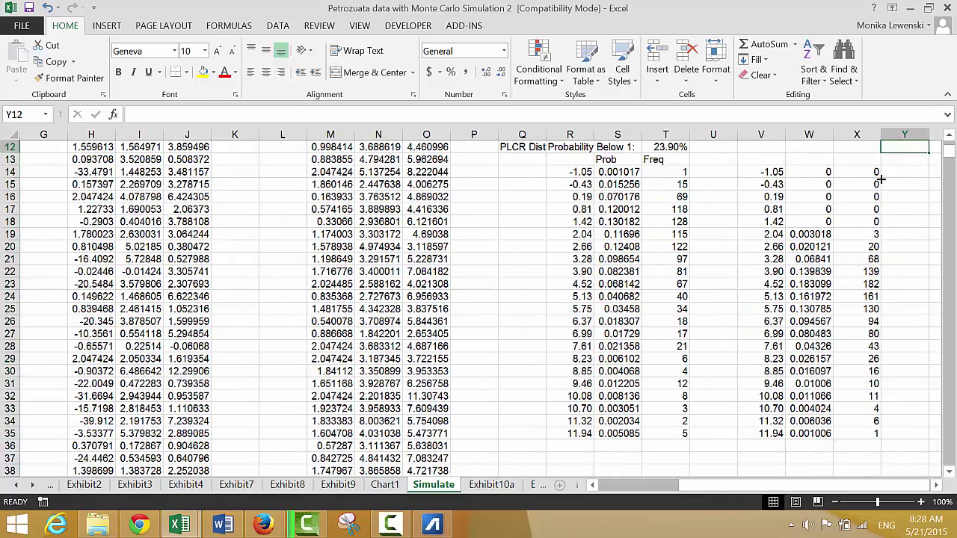
key(Down)
key(Down)
key(Left)
key(Left)
key(Down)
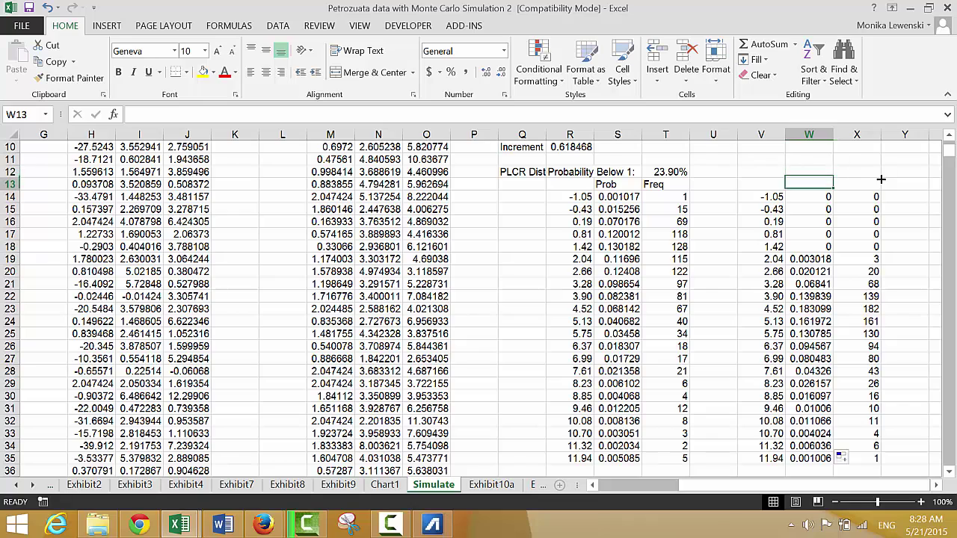
text(Prob)
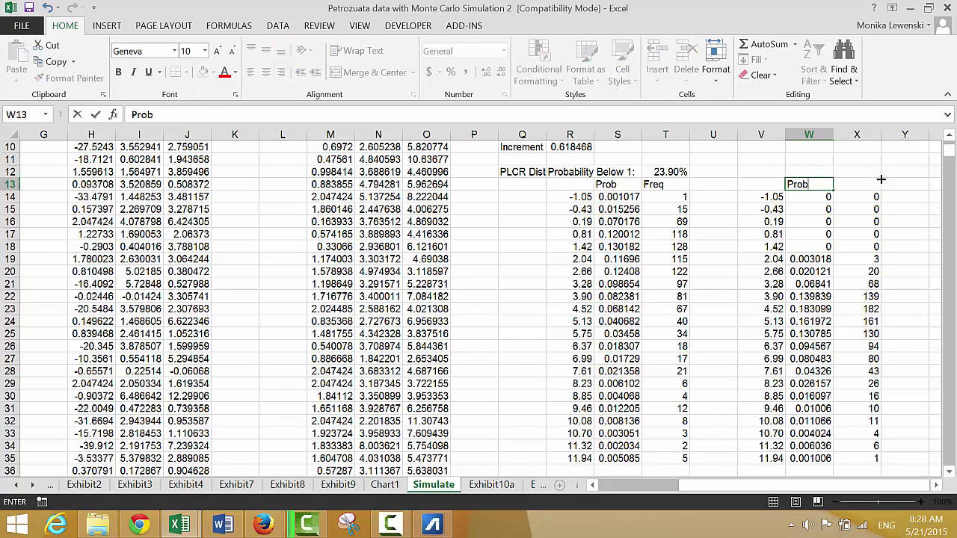
key(Return)
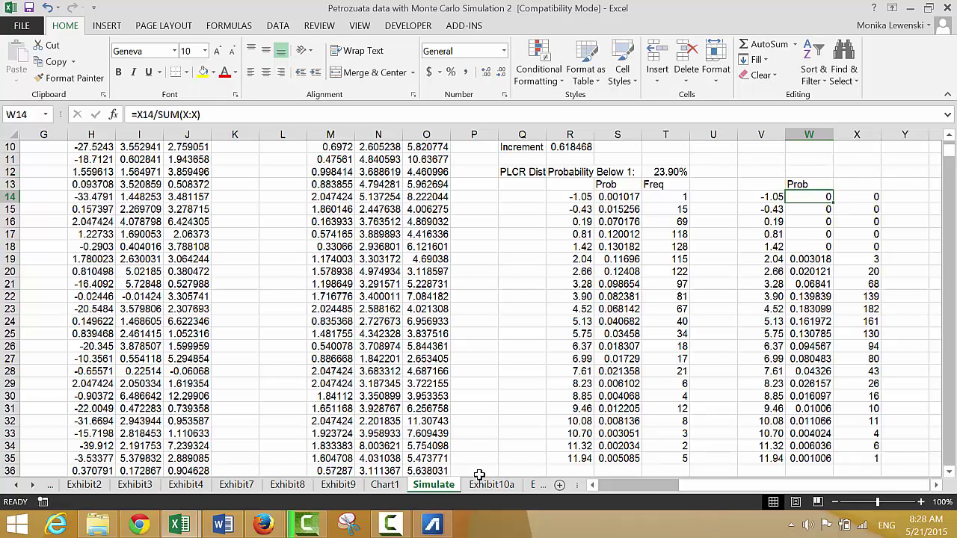
- Create another chart sheet and set its chart data range to V13:W35 on the Simulate sheet
click(384, 485)
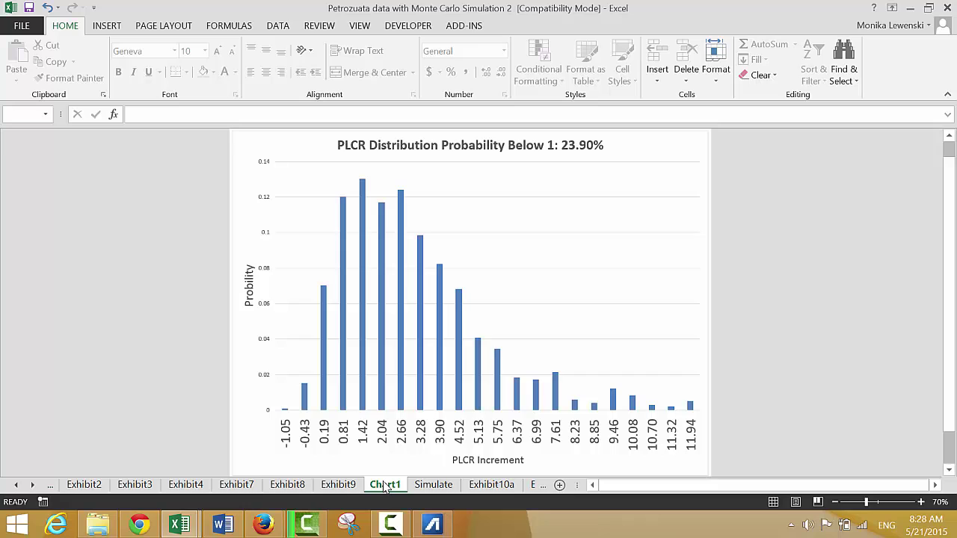
key(F11)
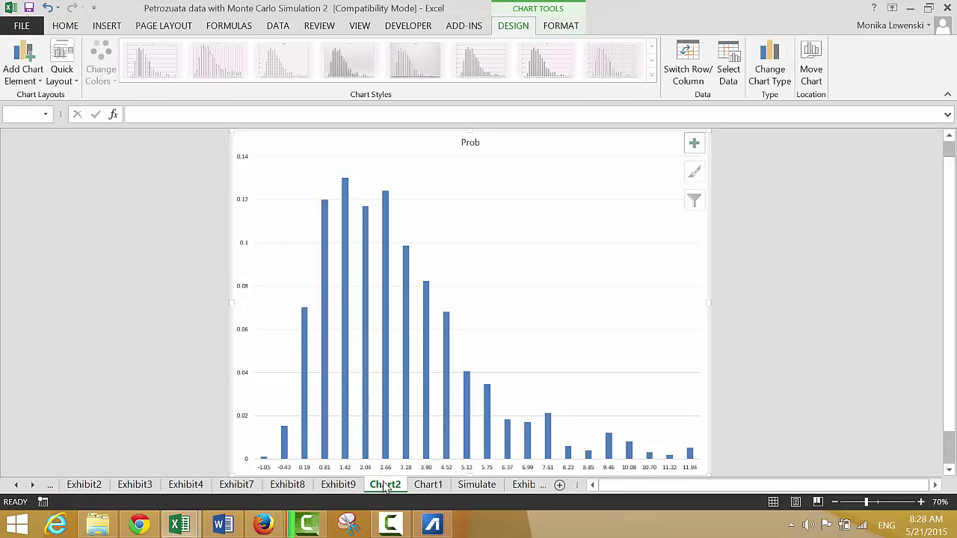
right_click(294, 203)
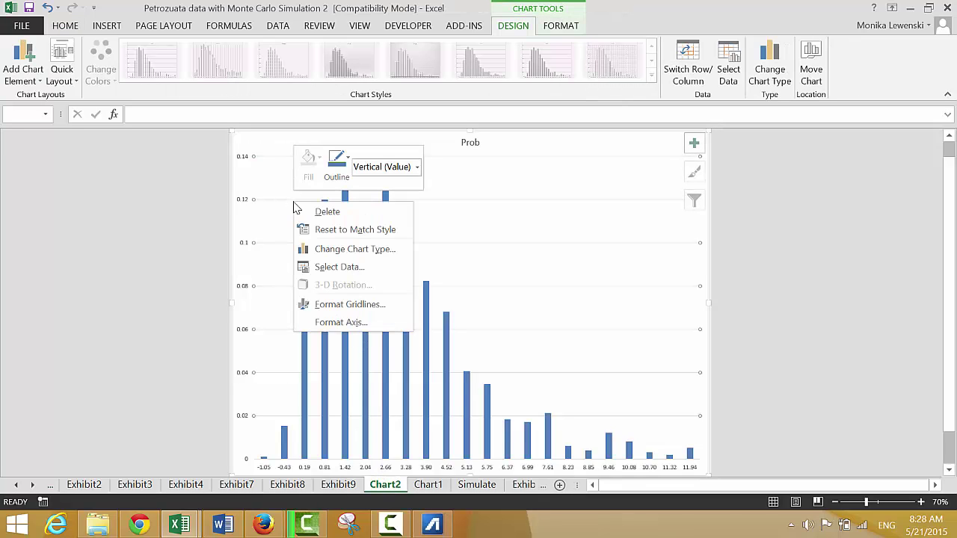
click(337, 267)
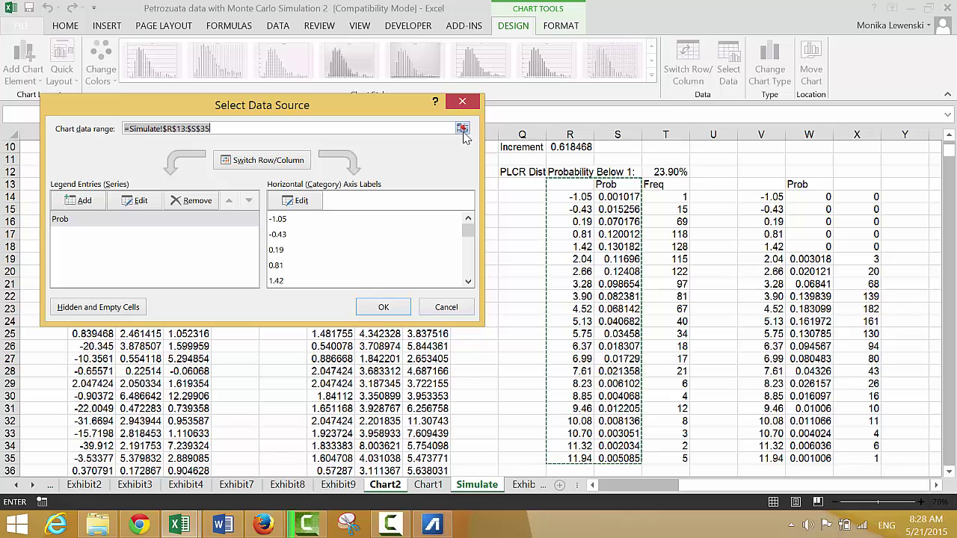
click(463, 129)
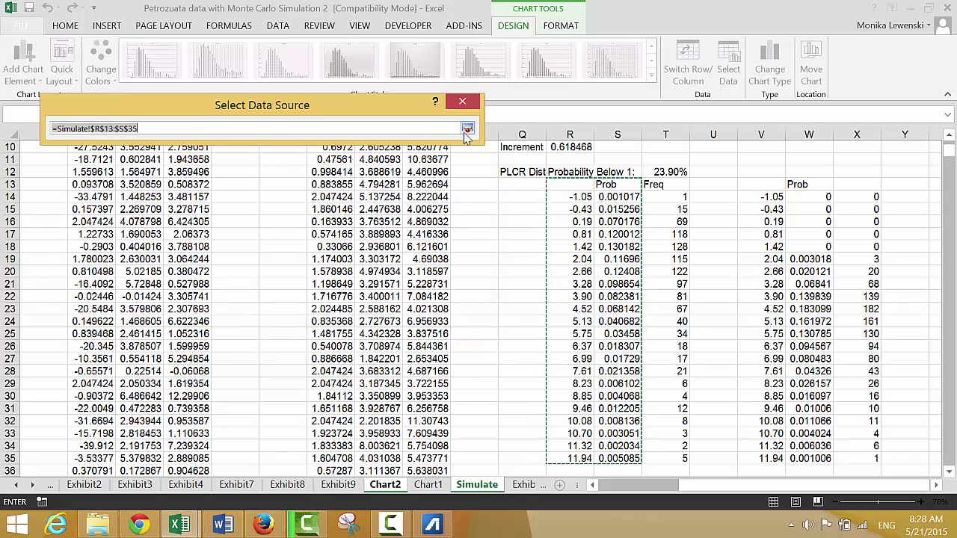
click(761, 186)
drag(761, 186, 794, 462)
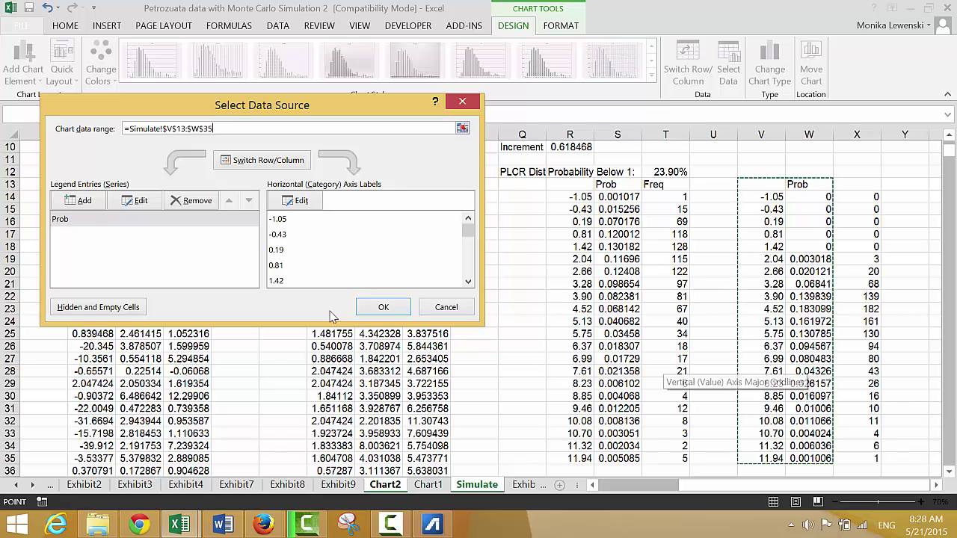
click(373, 313)
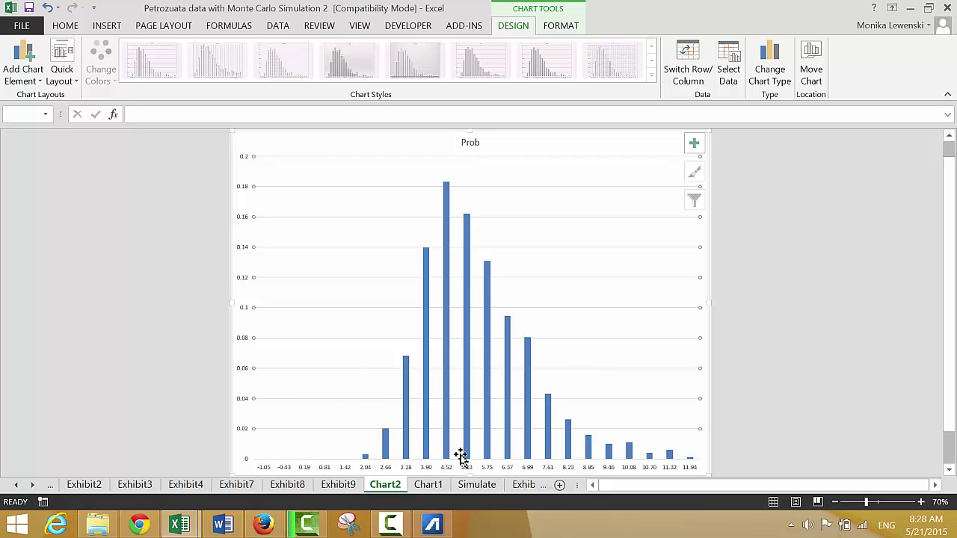
- Title the third scenario's distribution table by entering PLCR Dist with Mean Reversion in V12 of the Simulate sheet
click(428, 485)
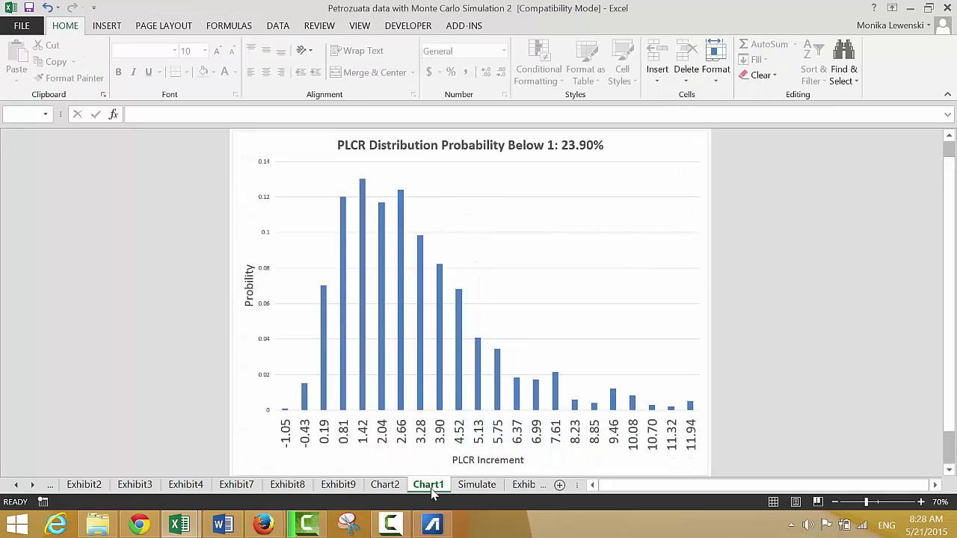
click(386, 485)
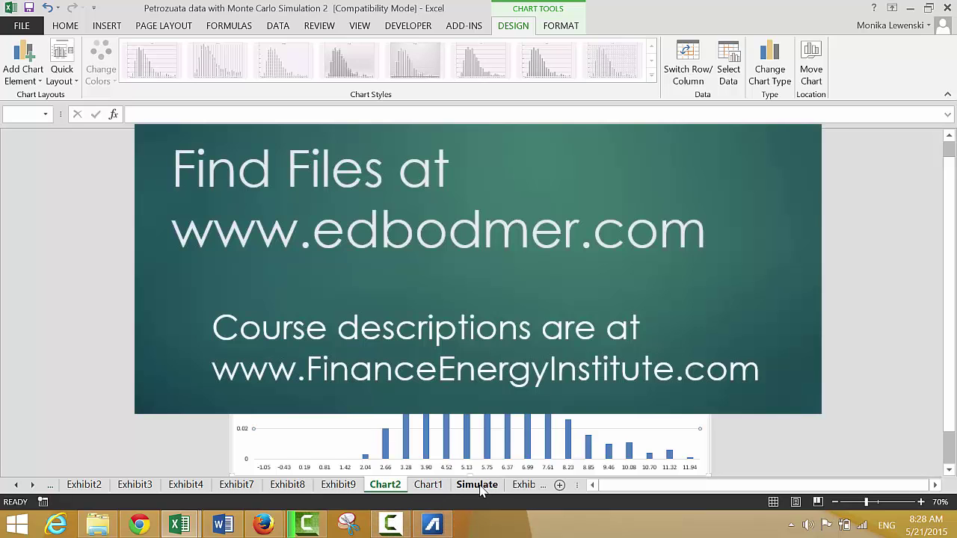
click(477, 485)
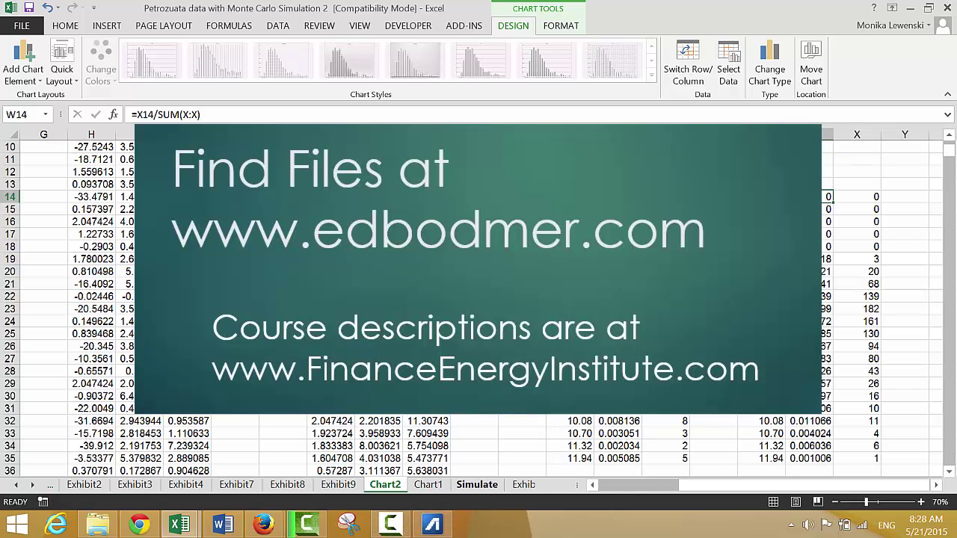
click(763, 171)
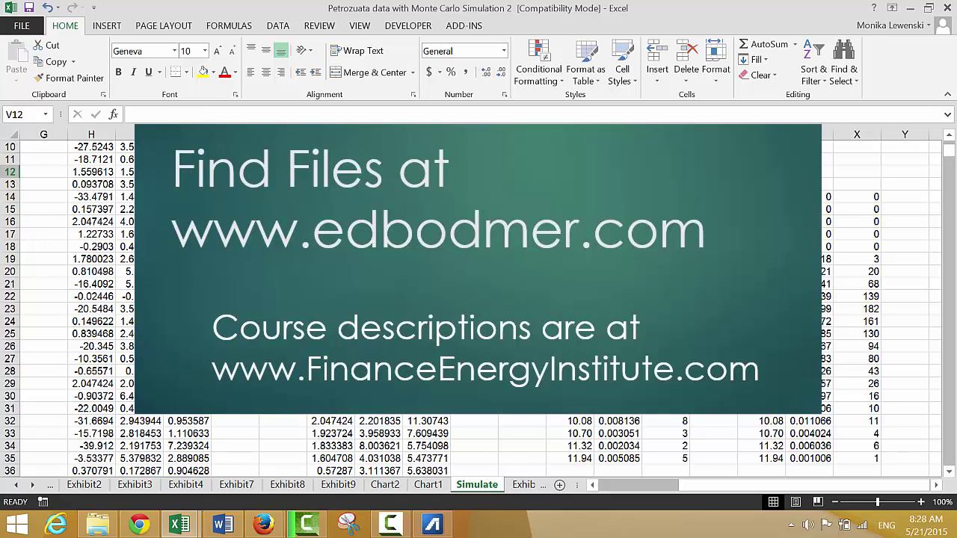
text(Prob)
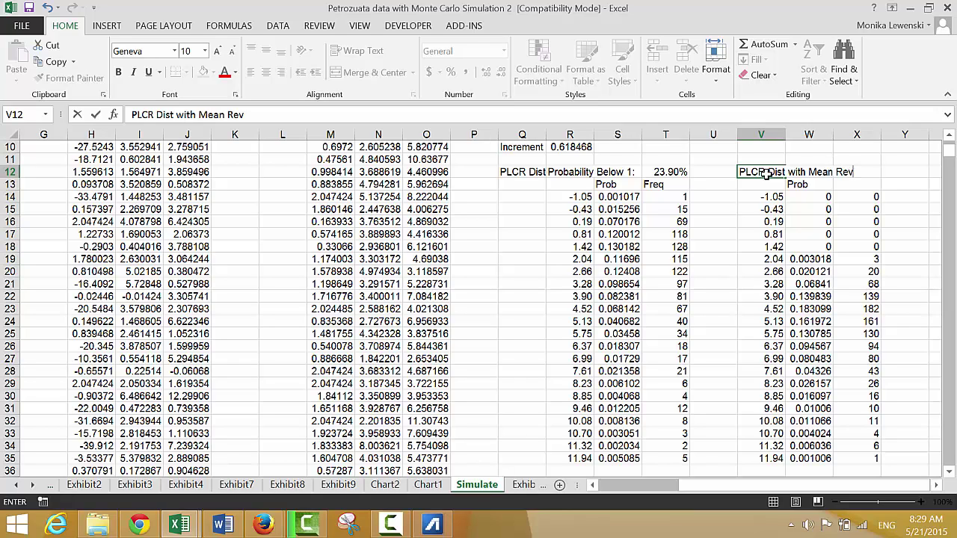
key(Return)
- Review the start price, volatility, growth, mean reversion and production cost inputs of the three scenarios above the simulation results
key(Up)
key(Down)
key(Down)
key(Right)
key(Right)
key(Left)
key(Left)
key(Left)
key(Left)
key(Left)
key(Left)
key(Left)
key(Left)
key(Left)
key(Left)
key(Left)
key(Left)
key(Left)
key(Left)
key(Left)
key(Left)
key(Left)
key(Left)
key(Left)
key(Left)
key(Left)
key(Left)
key(Left)
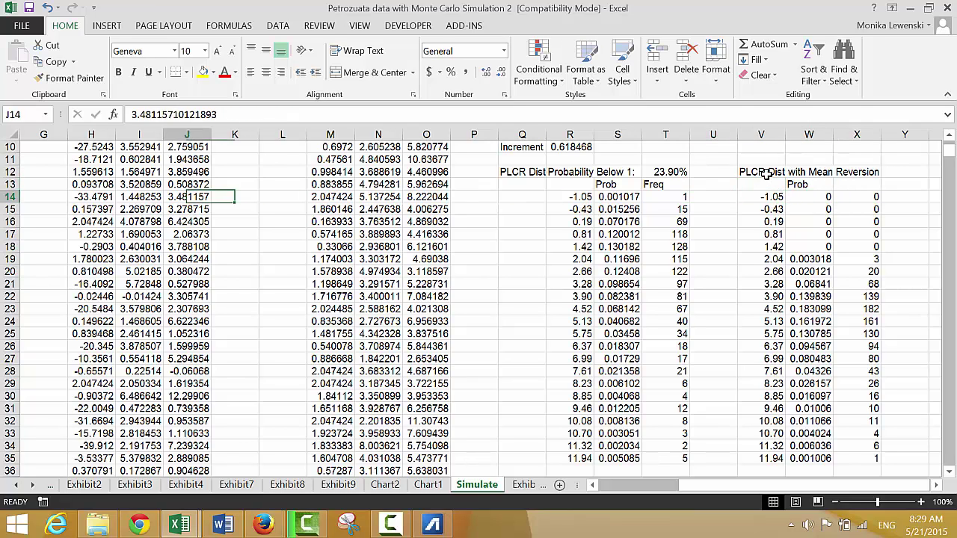
key(Up)
key(Up)
key(Up)
key(Up)
key(Up)
key(Up)
key(Up)
key(Up)
key(Up)
key(Up)
key(Up)
key(Up)
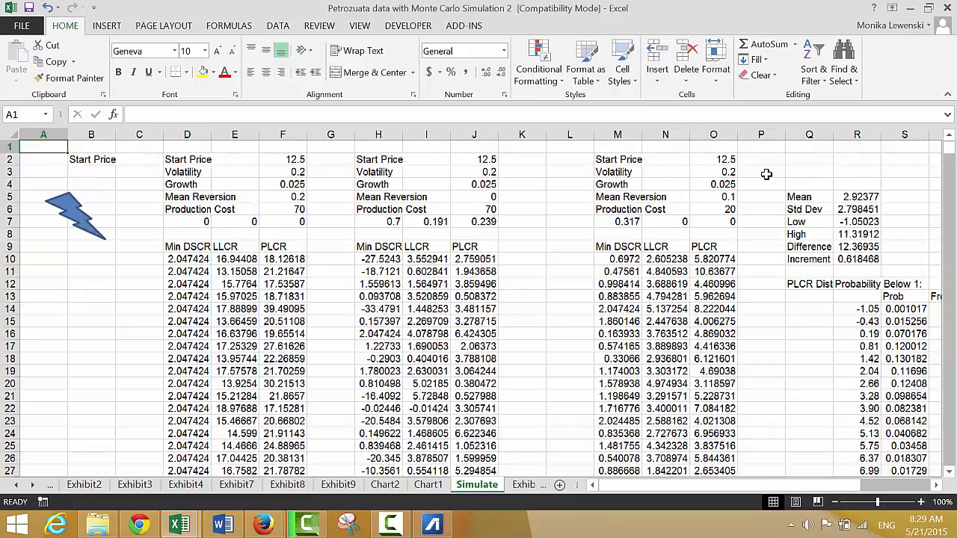
- Look through the simulated Min DSCR, LLCR and PLCR rows of all three scenarios, down past row 110 and back to the headers
key(Down)
key(Down)
key(Down)
key(Down)
key(Down)
key(Down)
key(Down)
key(Down)
key(Down)
key(Down)
key(Down)
key(Down)
key(Down)
key(Down)
key(Down)
key(Down)
key(Down)
key(Down)
key(Down)
key(Down)
key(Down)
key(Down)
key(Down)
key(Down)
key(Down)
key(Down)
key(Down)
key(Down)
key(Down)
key(Down)
key(Down)
key(Down)
key(Down)
key(Down)
key(Down)
key(Down)
key(Down)
key(Down)
key(Down)
key(Down)
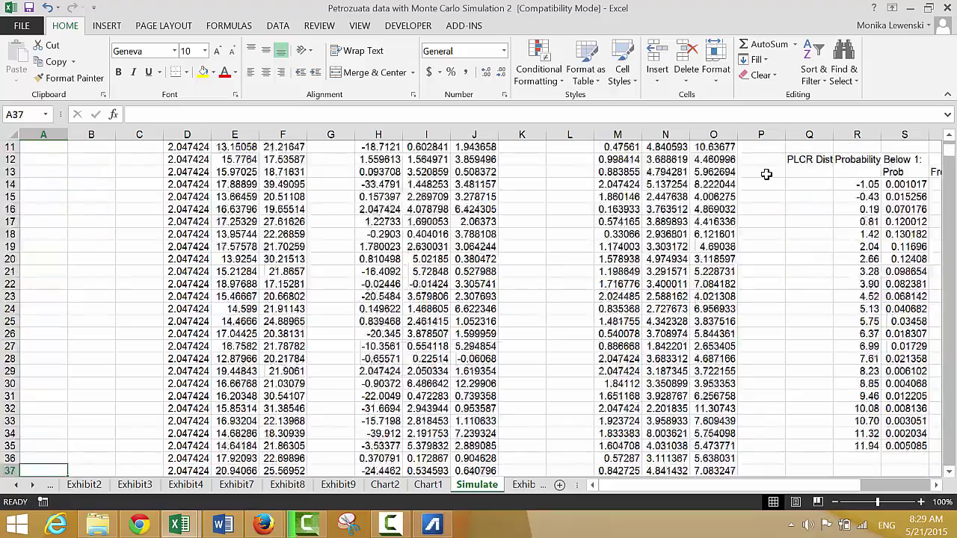
key(Down)
key(Down)
key(Down)
key(Down)
key(Down)
key(Down)
key(Down)
key(Down)
key(Down)
key(Down)
key(Down)
key(Down)
key(Down)
key(Down)
key(Down)
key(Down)
key(Down)
key(Down)
key(Down)
key(Down)
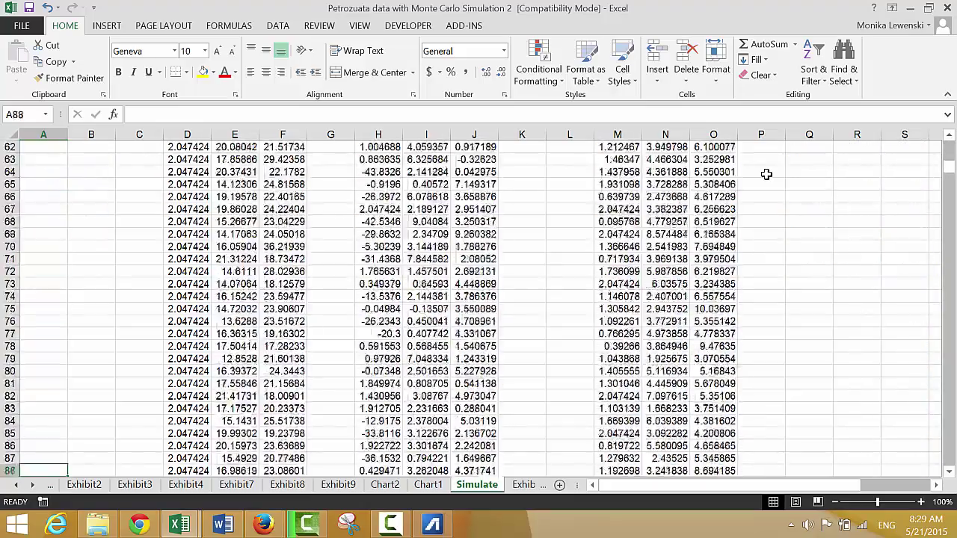
key(Up)
key(Up)
key(Up)
key(Up)
key(Up)
key(Up)
key(Up)
key(Up)
key(Up)
key(Up)
key(Up)
key(Up)
key(Up)
key(Up)
key(Up)
key(Up)
key(Up)
key(Up)
key(Up)
key(Up)
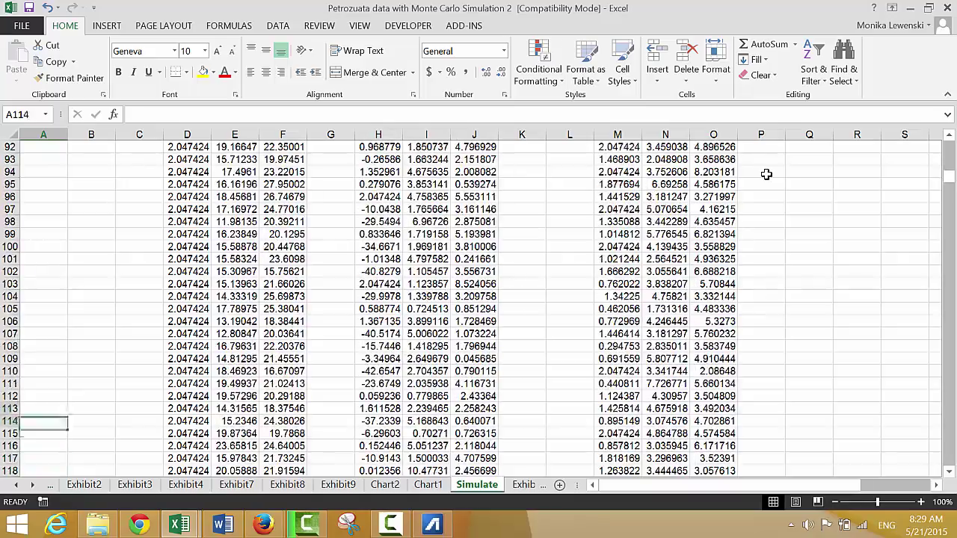
key(Up)
key(Up)
key(Up)
key(Up)
key(Up)
key(Up)
key(Up)
key(Up)
key(Up)
key(Up)
key(Up)
key(Up)
key(Up)
key(Up)
key(Up)
key(Up)
key(Up)
key(Up)
key(Up)
key(Up)
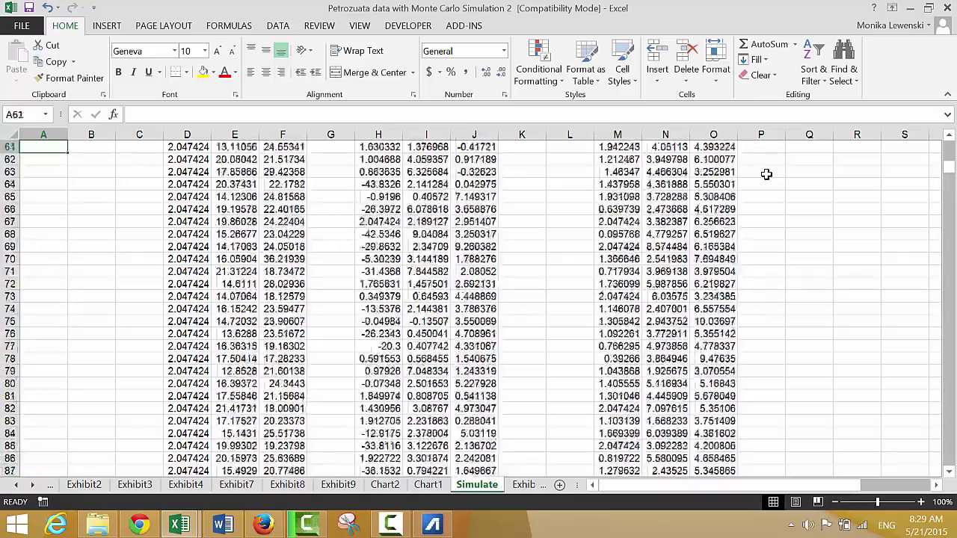
key(Up)
key(Up)
key(Up)
key(Up)
key(Up)
key(Up)
key(Up)
key(Up)
key(Up)
key(Up)
key(Up)
key(Up)
key(Up)
key(Up)
key(Up)
key(Up)
key(Up)
key(Up)
key(Up)
key(Up)
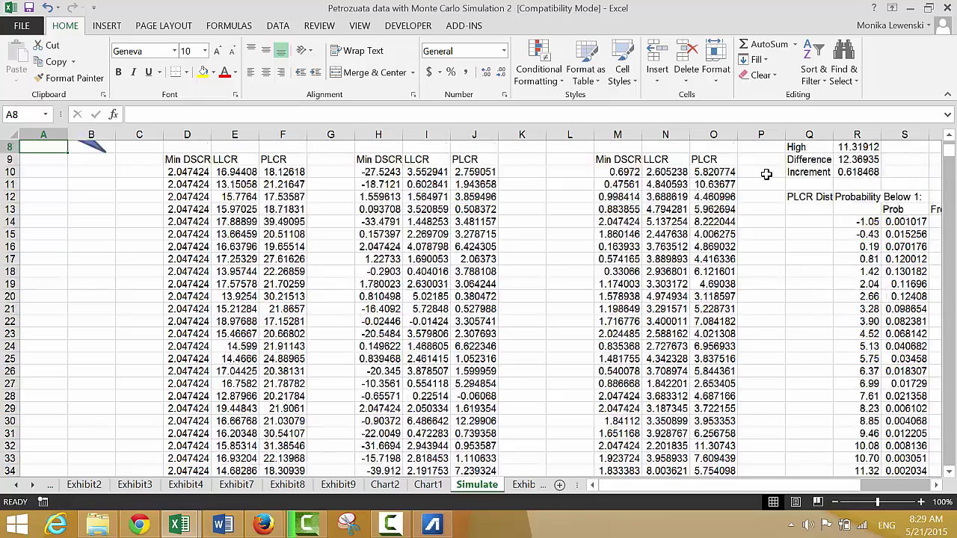
- Calculate the average of the first scenario's simulated PLCR values, F10:F1010, with an AVERAGE formula in Z5 of the Simulate sheet
key(Right)
key(Right)
key(Right)
key(Right)
key(Right)
key(Right)
key(Right)
key(Right)
key(Right)
key(Right)
key(Right)
key(Down)
key(Down)
key(Right)
key(Right)
key(Right)
key(Down)
key(Down)
key(Right)
key(Right)
key(Right)
key(Right)
key(Right)
key(Right)
key(Right)
key(Right)
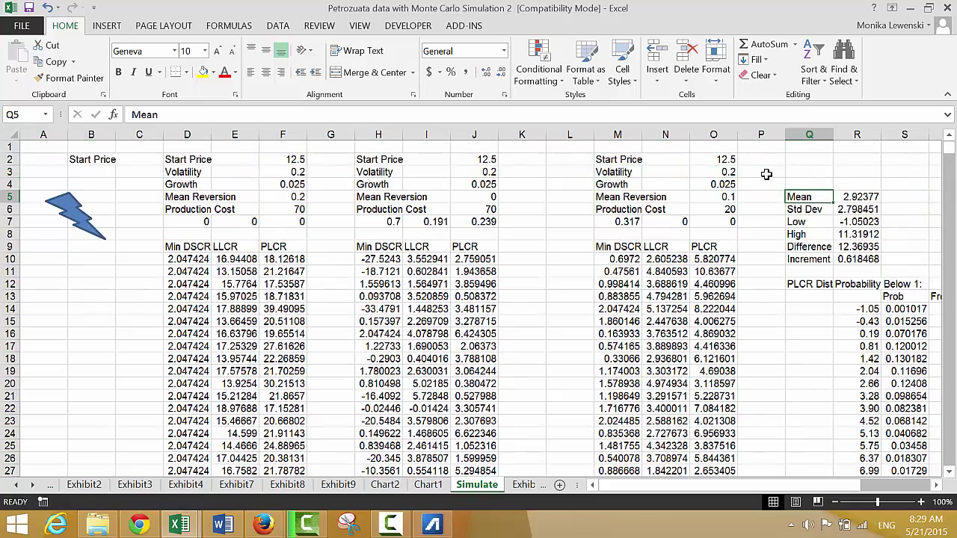
key(Right)
key(Right)
key(Right)
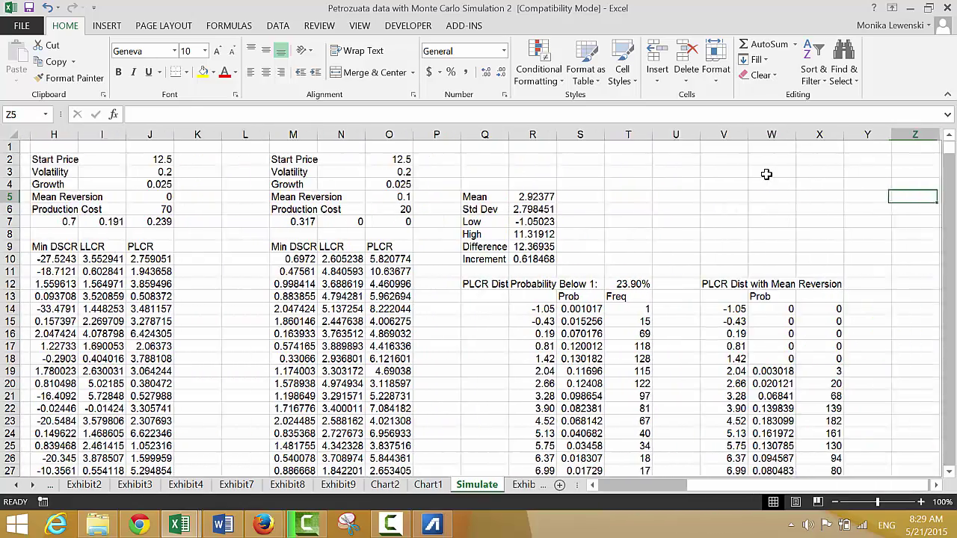
text(=averav)
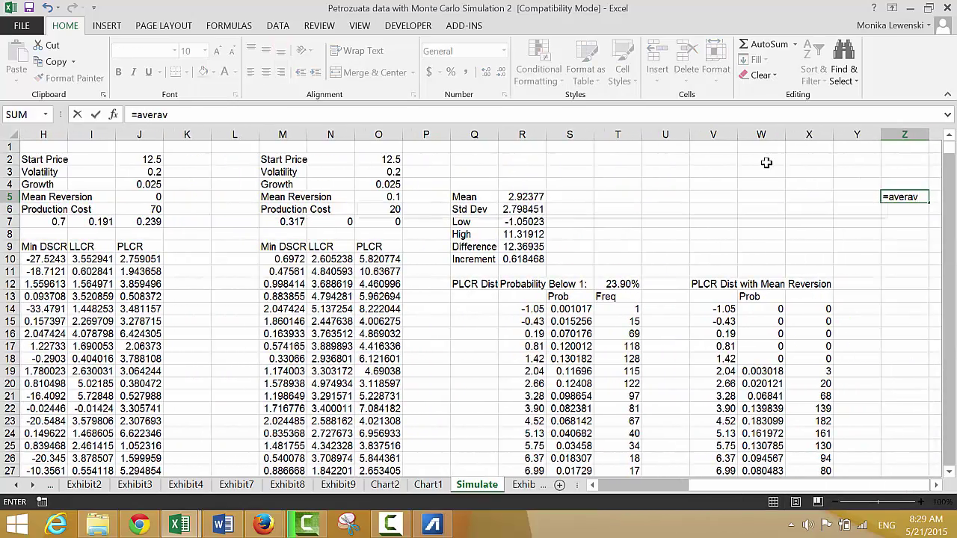
key(BackSpace)
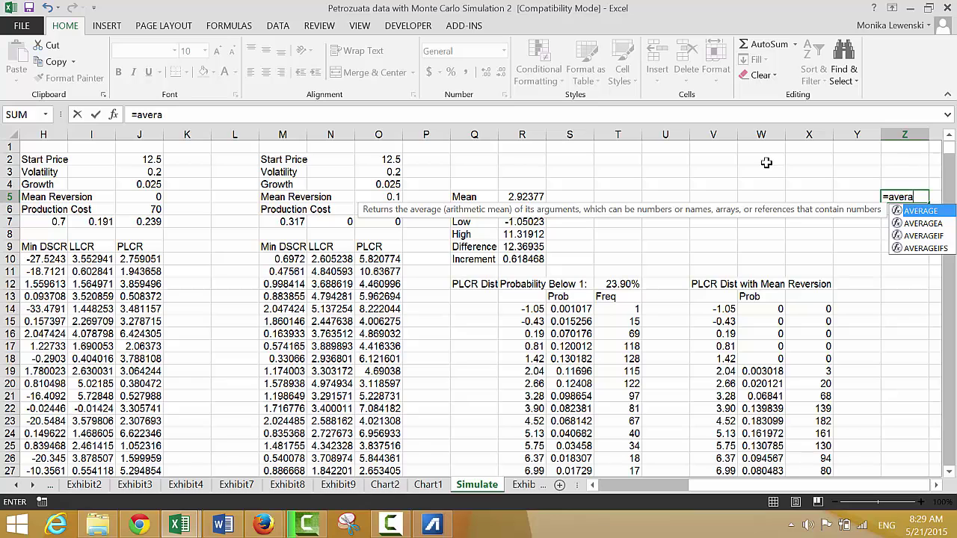
key(Tab)
key(Left)
key(Left)
key(Left)
key(Left)
key(Left)
key(Left)
key(Left)
key(Left)
key(Left)
key(Left)
key(Left)
key(Left)
key(Left)
key(Left)
key(Left)
key(Left)
key(Left)
key(Left)
key(Left)
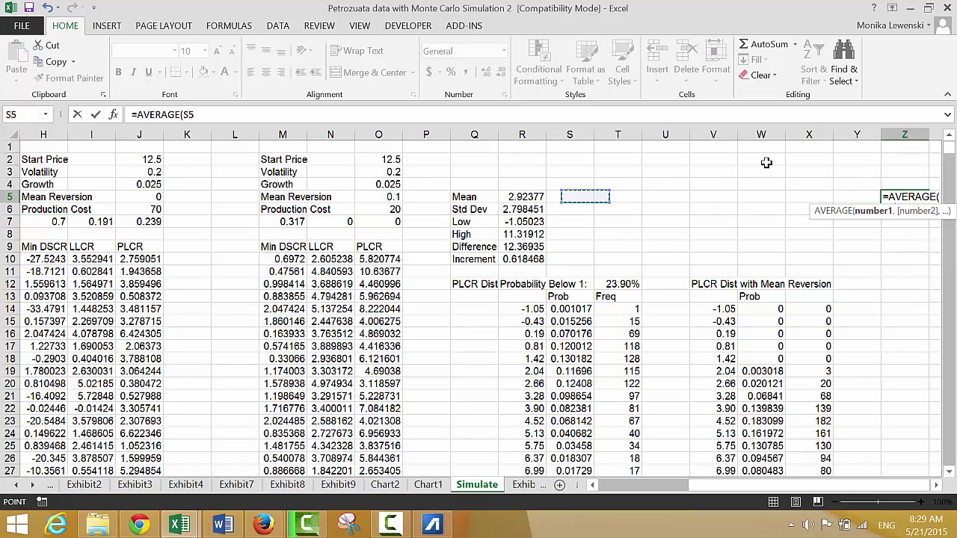
key(Left)
key(Left)
key(Left)
key(Left)
key(Left)
key(Left)
key(Down)
key(Down)
key(Down)
key(Down)
key(Down)
key(Right)
key(Right)
key(Right)
key(Right)
key(Right)
key(Right)
key(Left)
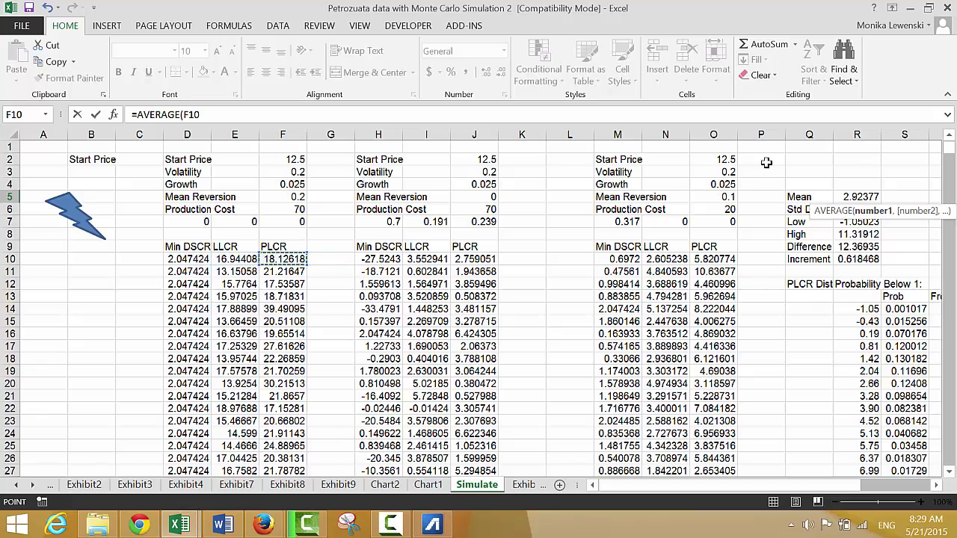
key(ctrl+shift+Down)
key(ctrl+Return)
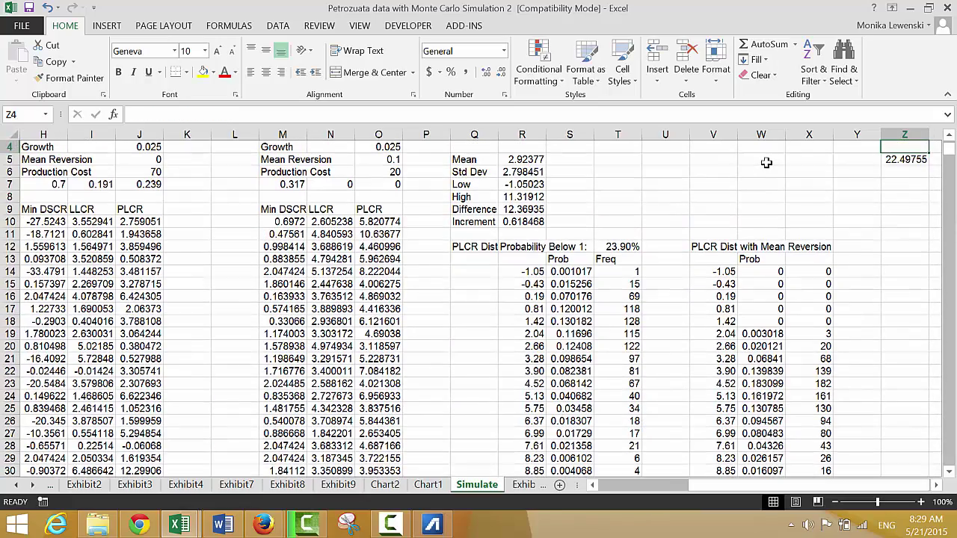
- Calculate the standard deviation of the first scenario's simulated PLCR values, F10:F1010, with a STDEV formula in Z6
key(Down)
text(=)
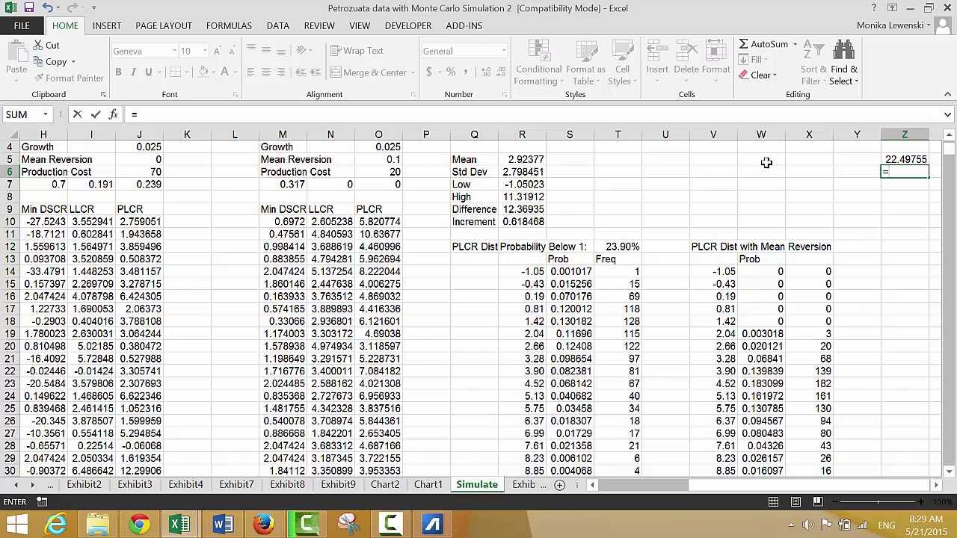
text(std)
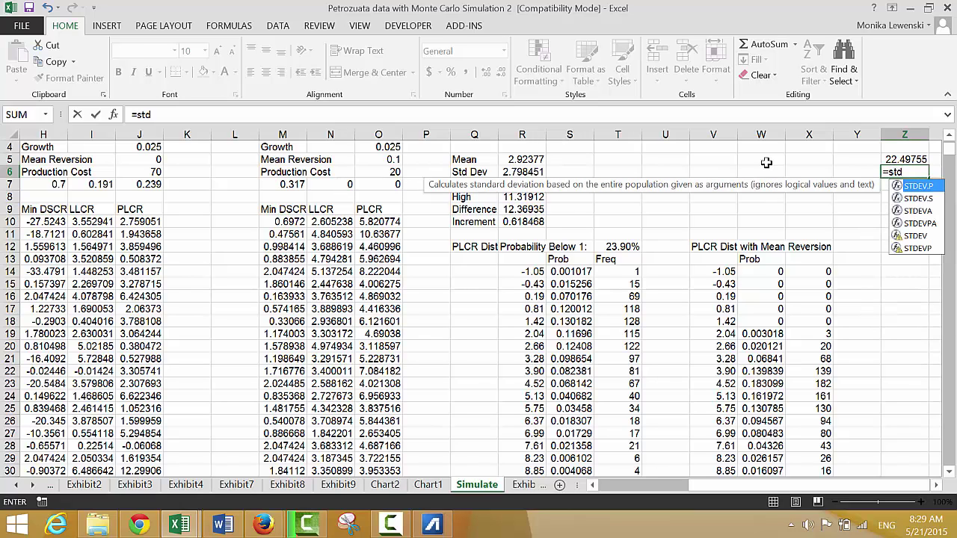
key(Down)
key(Down)
key(Down)
key(Down)
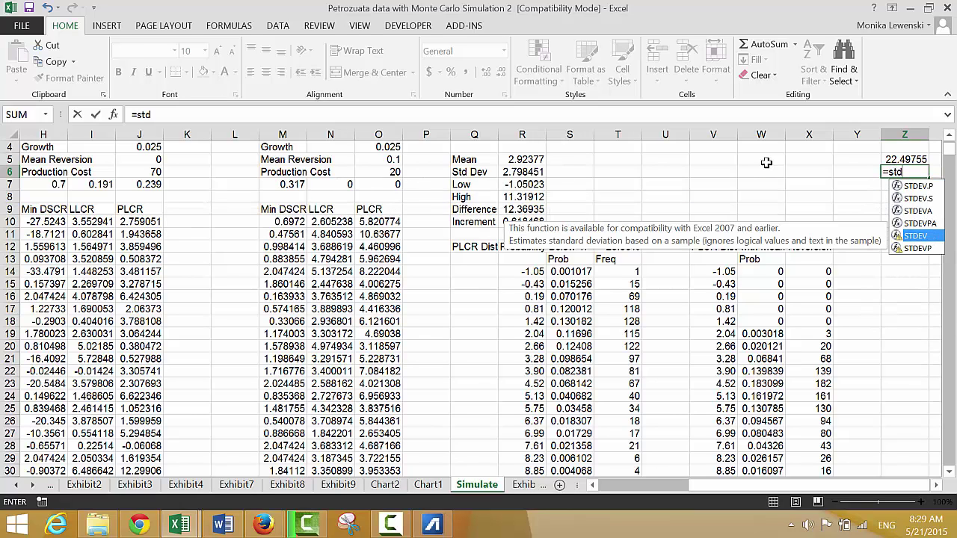
key(Tab)
key(Left)
key(Left)
key(Left)
key(Left)
key(Left)
key(Left)
key(Left)
key(Left)
key(Left)
key(Left)
key(Left)
key(Left)
key(Left)
key(Left)
key(Left)
key(Left)
key(Left)
key(Left)
key(Left)
key(Left)
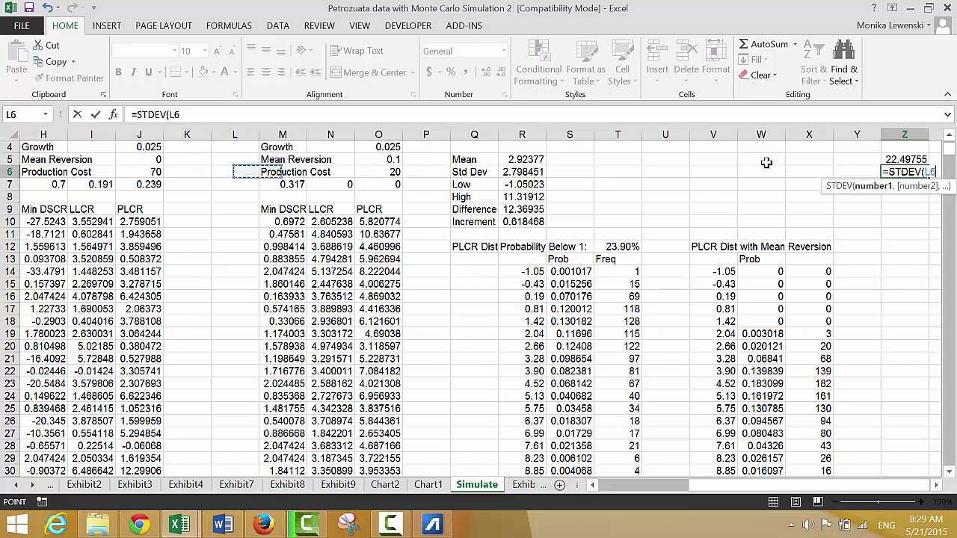
key(Left)
key(Down)
key(Down)
key(Down)
key(Right)
key(Right)
key(Right)
key(Right)
key(Down)
key(Right)
key(ctrl+shift+Down)
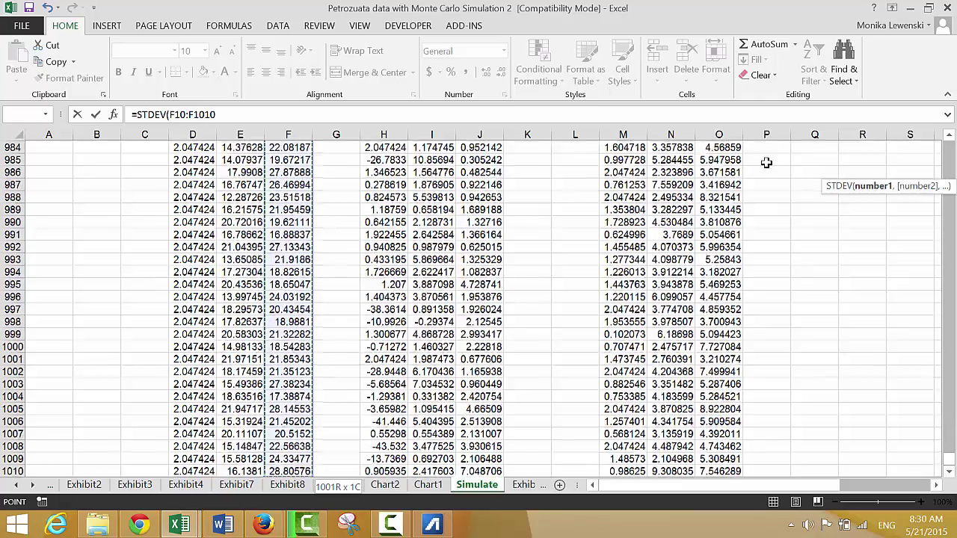
key(Return)
- Compare the new statistics in column Z with the existing Mean, Std Dev and Low rows in columns Q and R
key(Up)
key(Up)
key(Up)
key(Down)
key(Down)
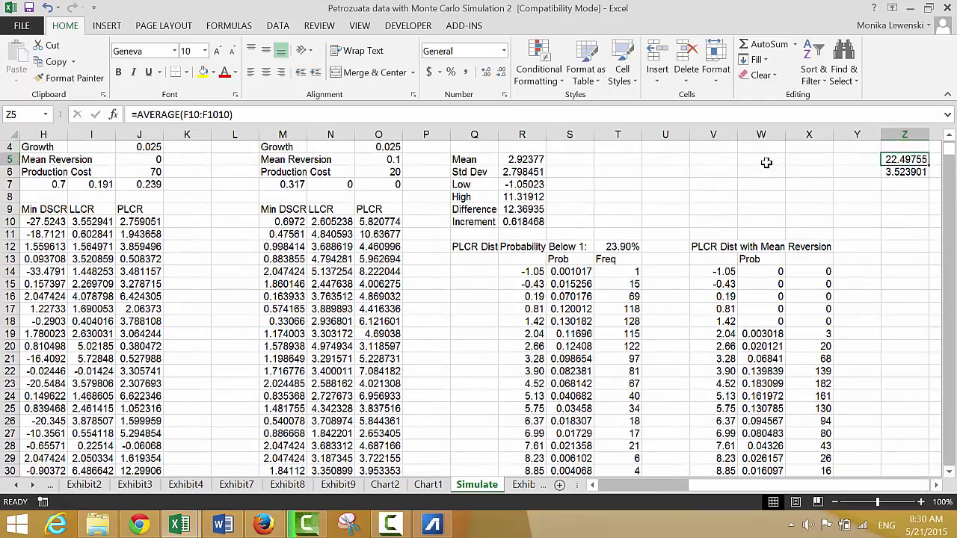
key(Left)
key(Left)
key(Left)
key(Left)
key(Left)
key(Left)
key(Left)
key(Left)
key(Right)
key(Right)
key(Right)
key(Right)
key(Right)
key(Right)
key(Right)
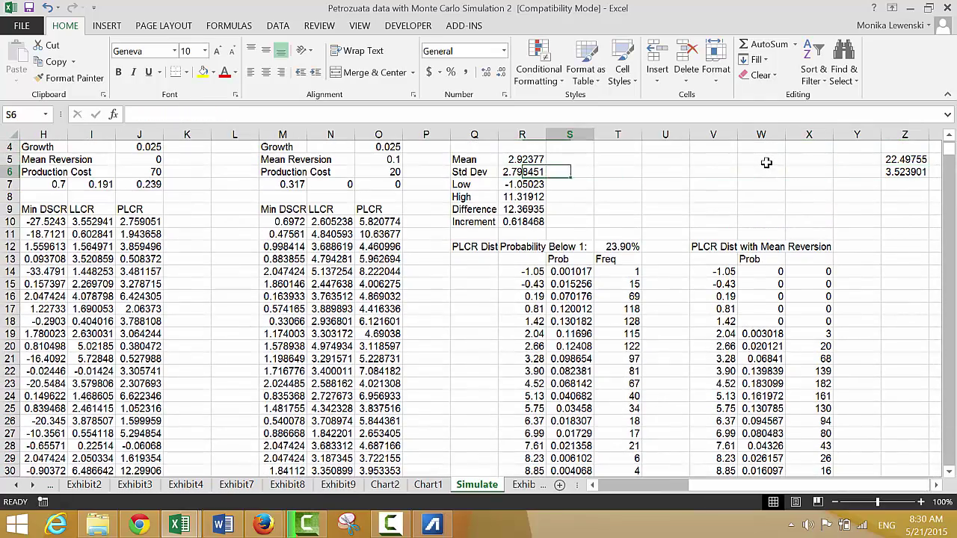
- Calculate the minimum of the first scenario's simulated PLCR values, F10:F1010, with a MIN formula in Z7
key(Down)
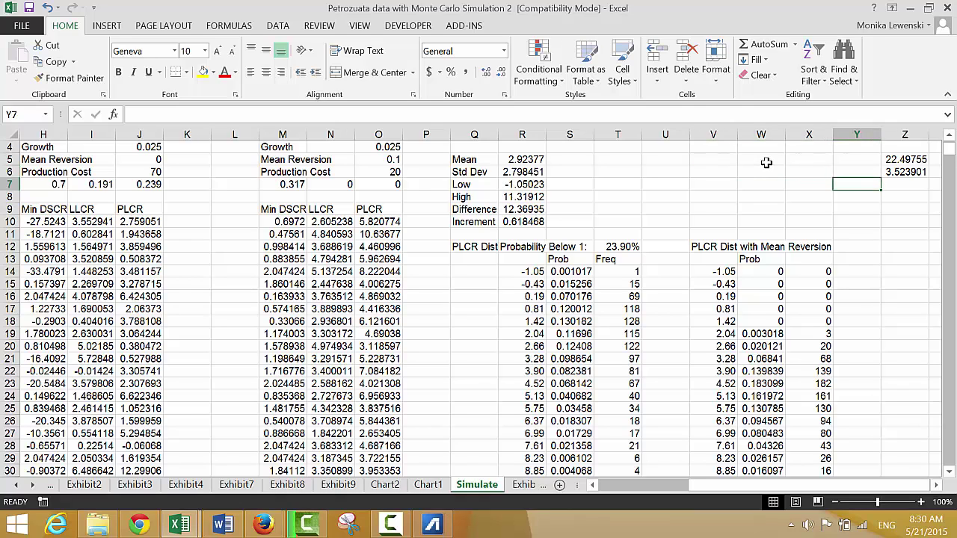
key(Right)
text(=min()
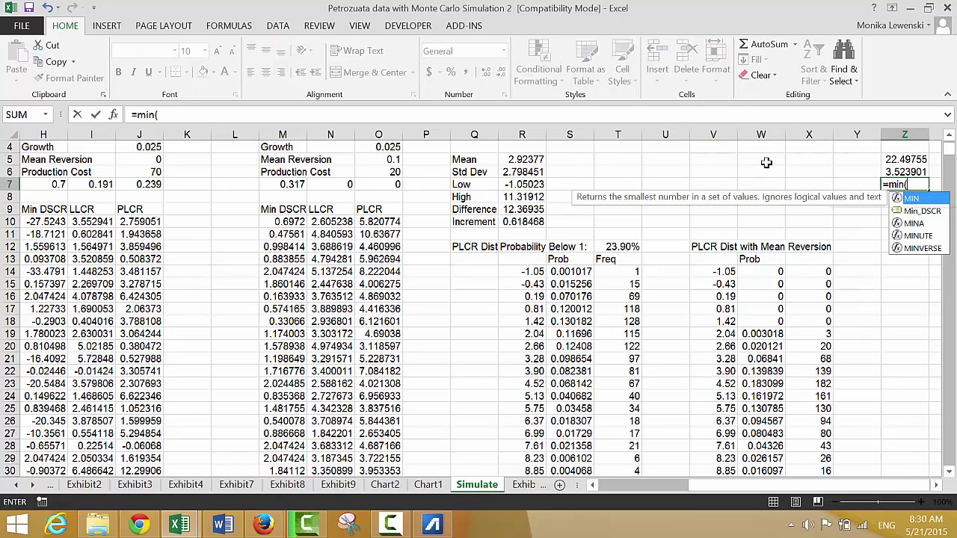
key(Left)
key(Left)
key(Left)
key(Left)
key(Left)
key(Left)
key(Left)
key(Left)
key(Left)
key(Left)
key(Left)
key(Left)
key(Left)
key(Left)
key(Left)
key(Left)
key(Left)
key(Left)
key(Left)
key(Left)
key(Left)
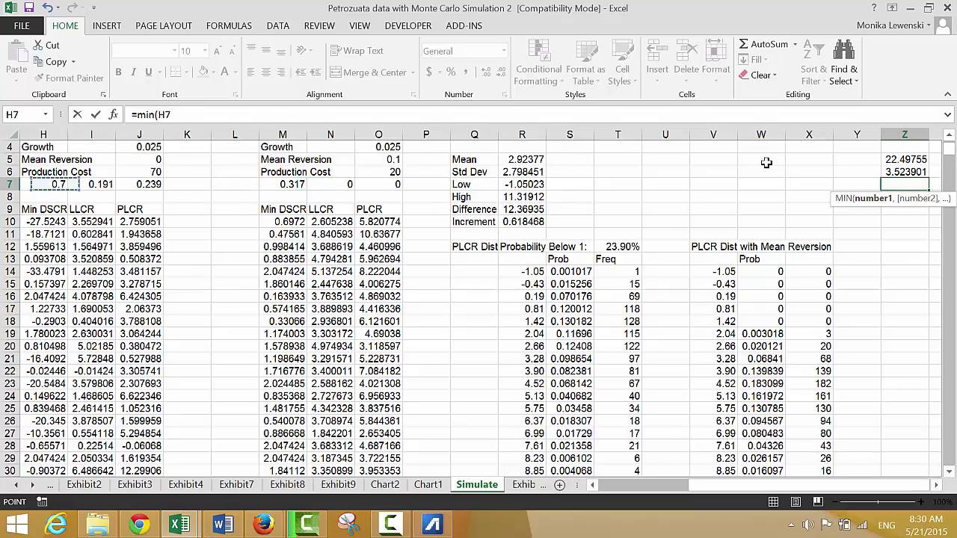
key(Down)
key(Down)
key(Right)
key(Right)
key(Right)
key(Right)
key(Down)
key(Right)
key(ctrl+shift+Down)
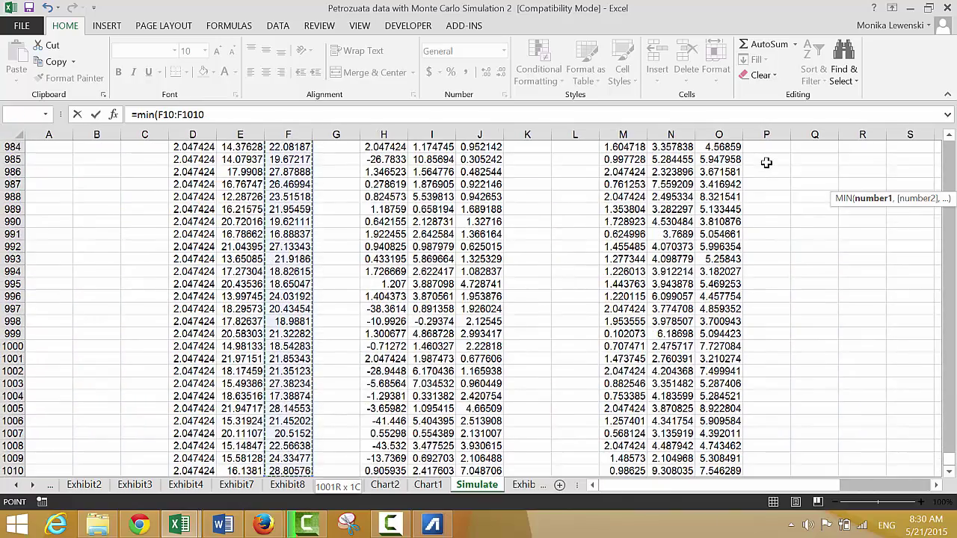
key(ctrl+Return)
- Calculate the high value in Z8 as the mean in Z5 plus three times the standard deviation in Z6
key(Up)
key(Up)
key(Up)
key(Down)
key(Down)
key(Down)
key(Down)
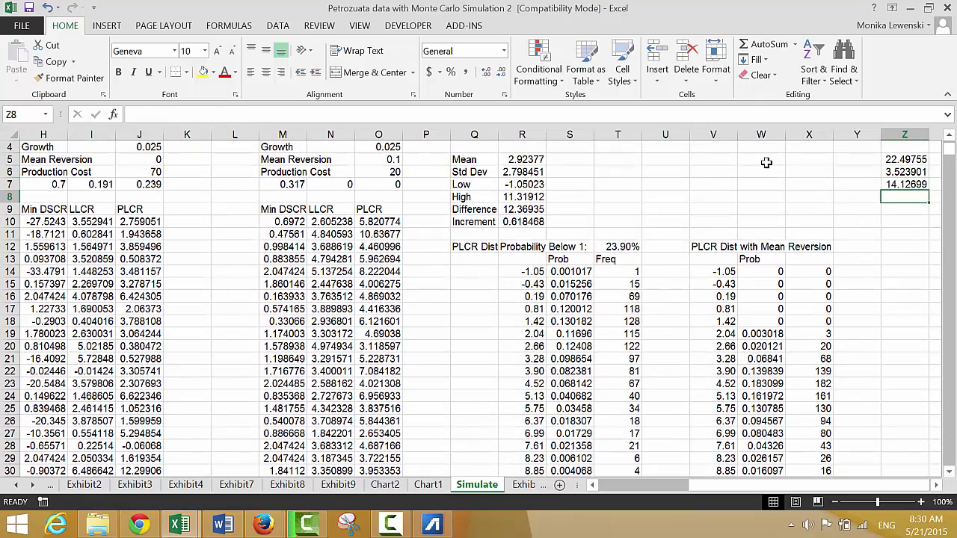
text(=)
key(Up)
key(Up)
key(Up)
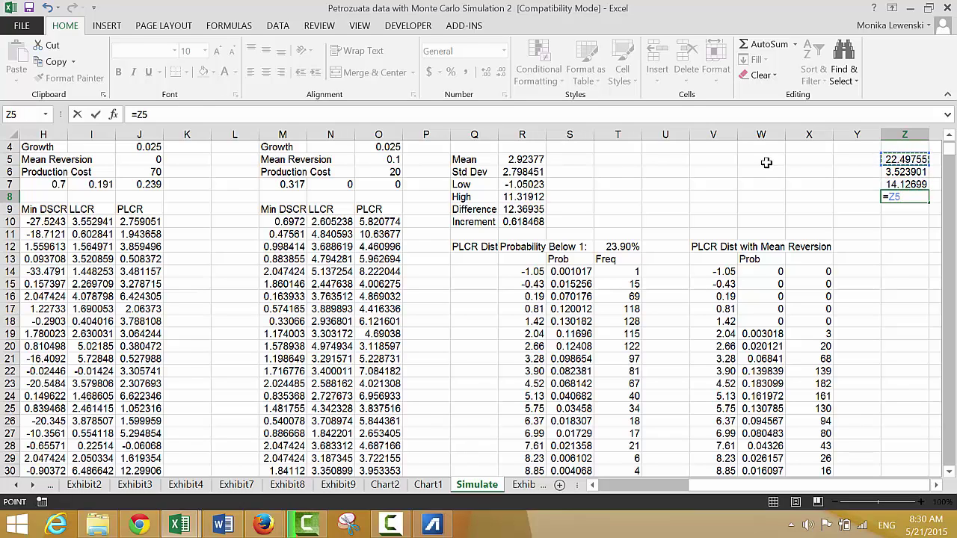
text(+)
key(Up)
key(Up)
key(Return)
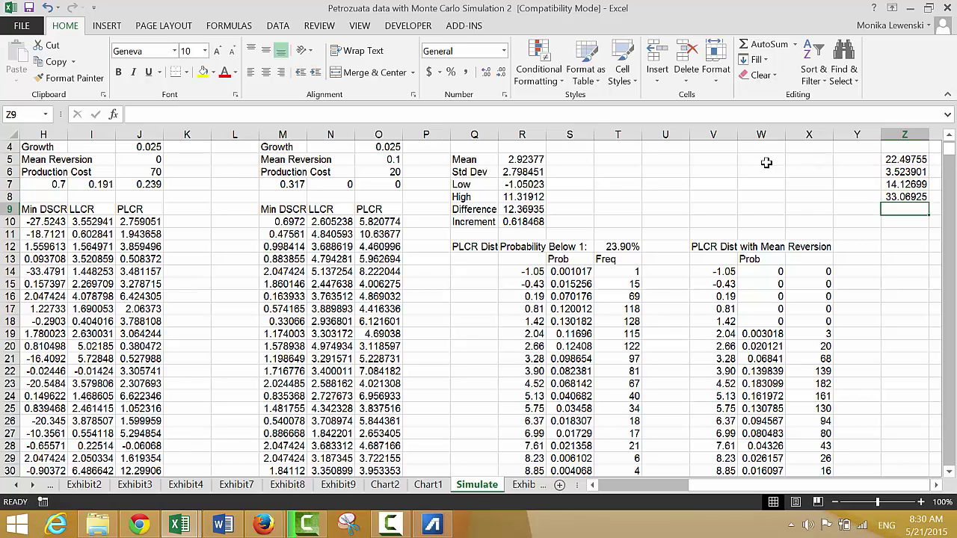
- Copy the Difference and Increment formulas from R9:R10 into Z9:Z10 under the new statistics
key(Left)
key(Left)
key(Left)
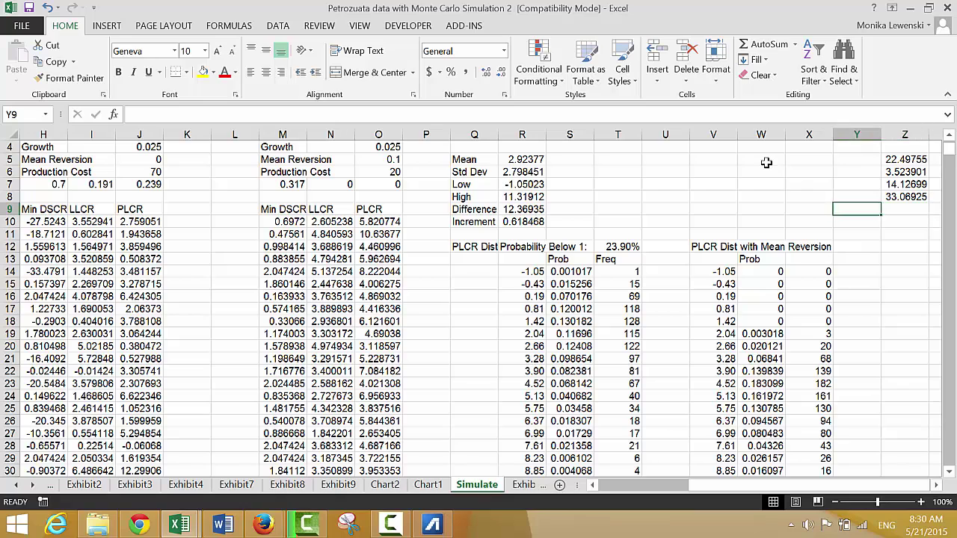
key(Left)
key(Left)
key(Left)
key(Left)
key(Left)
key(shift+Down)
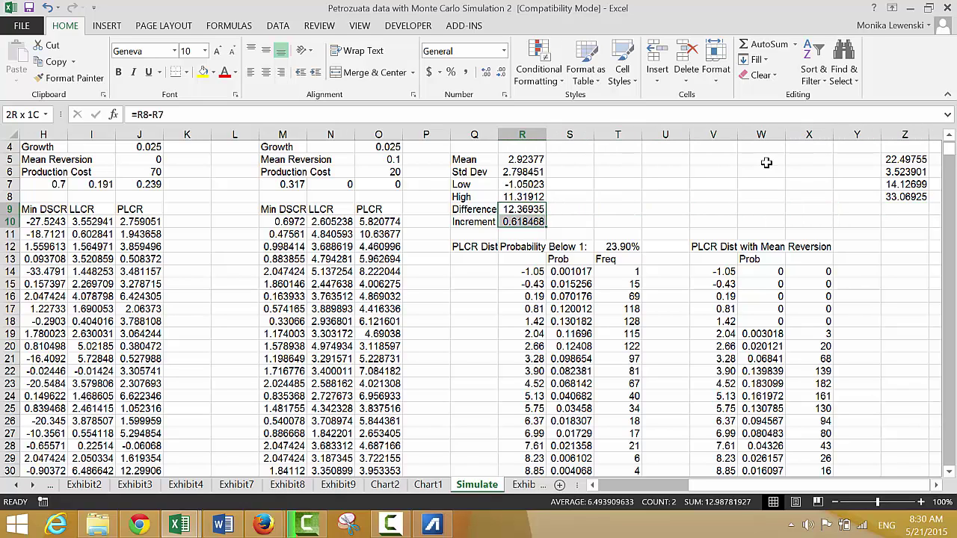
key(ctrl+c)
key(Right)
key(Right)
key(Right)
key(Right)
key(Right)
key(Right)
key(Right)
key(Right)
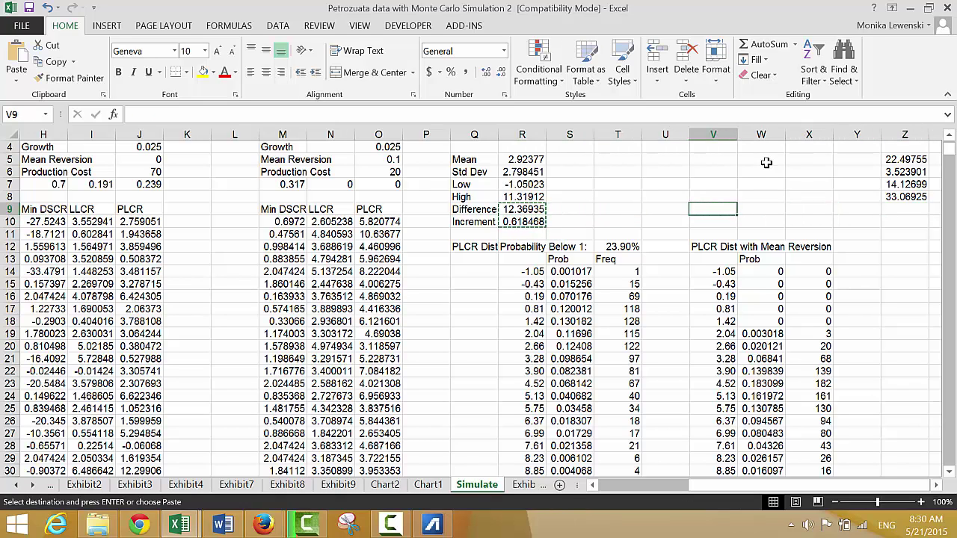
key(ctrl+v)
- Copy the PLCR bin formulas from R14:R35 into column Z, starting at Z14
key(Down)
key(Down)
key(Down)
key(Down)
key(Down)
key(Down)
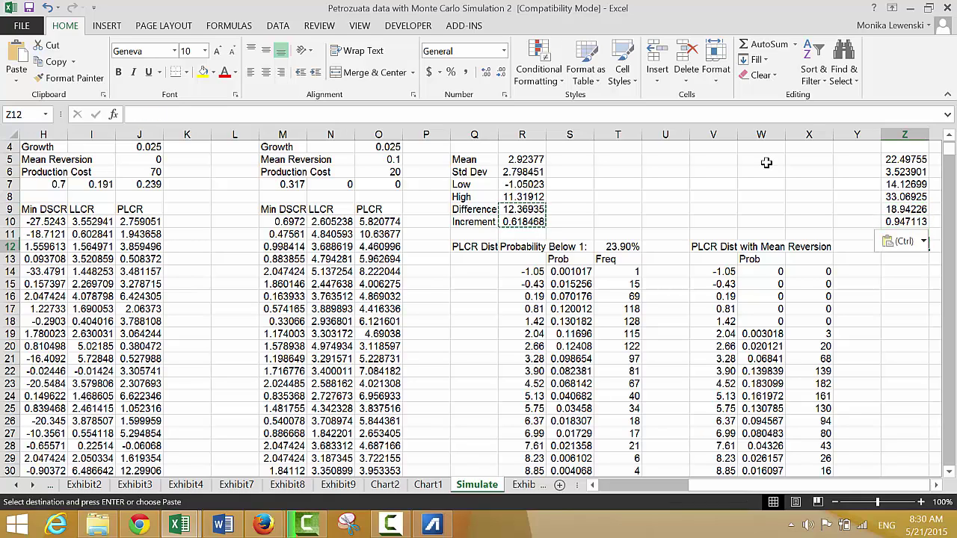
key(Left)
key(Left)
key(Left)
key(Left)
key(Left)
key(Left)
key(Left)
key(Left)
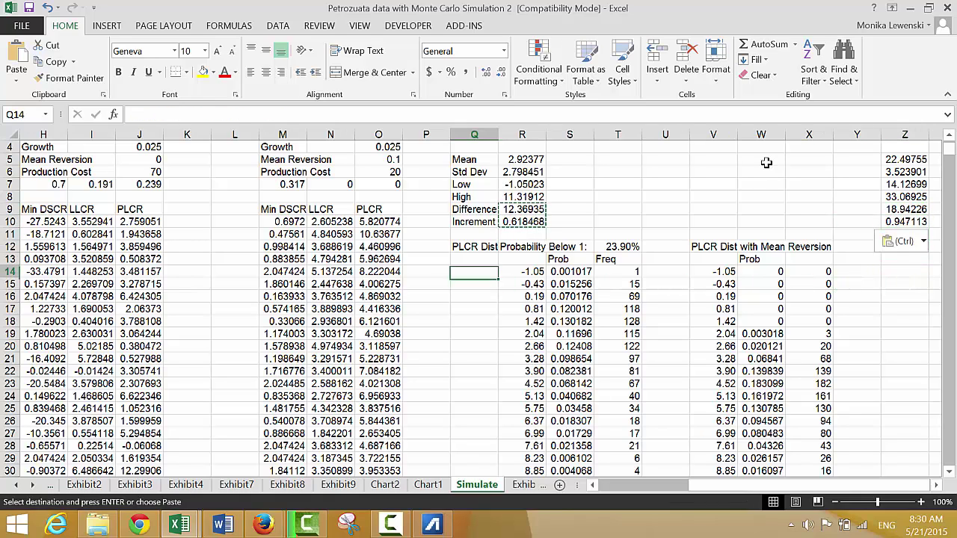
key(Up)
key(ctrl+shift+Down)
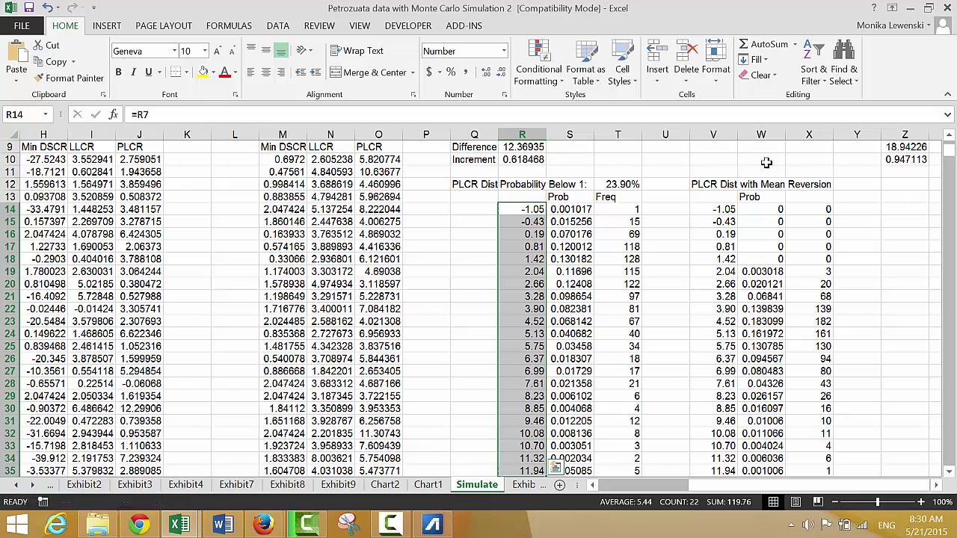
key(ctrl+c)
key(Right)
key(Right)
key(Right)
key(Right)
key(Right)
key(Right)
key(Right)
key(Right)
key(ctrl+v)
- Make the bin formula in Z15 use the new increment, =Z14+$Z$10, and fill it down to Z35
key(Right)
key(Left)
key(Down)
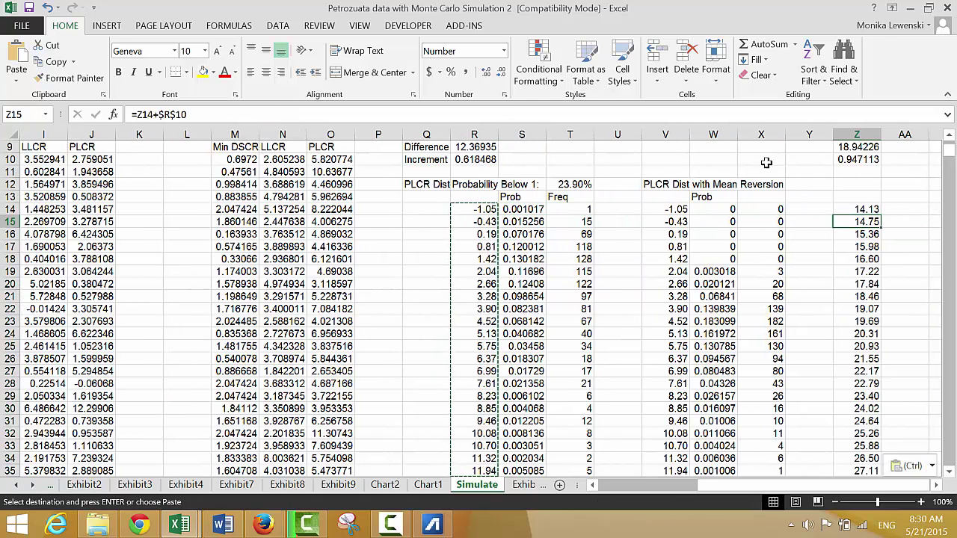
key(F2)
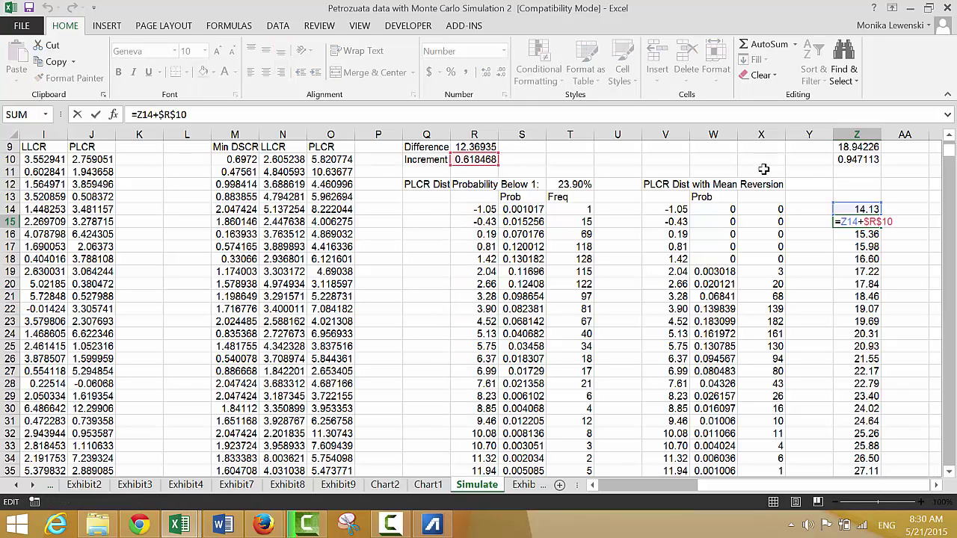
drag(499, 164, 878, 165)
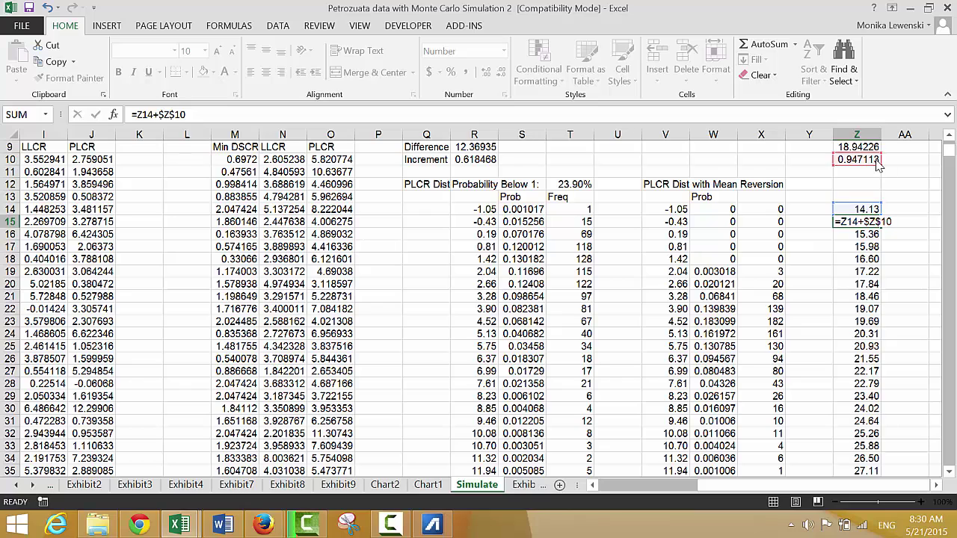
key(ctrl+Return)
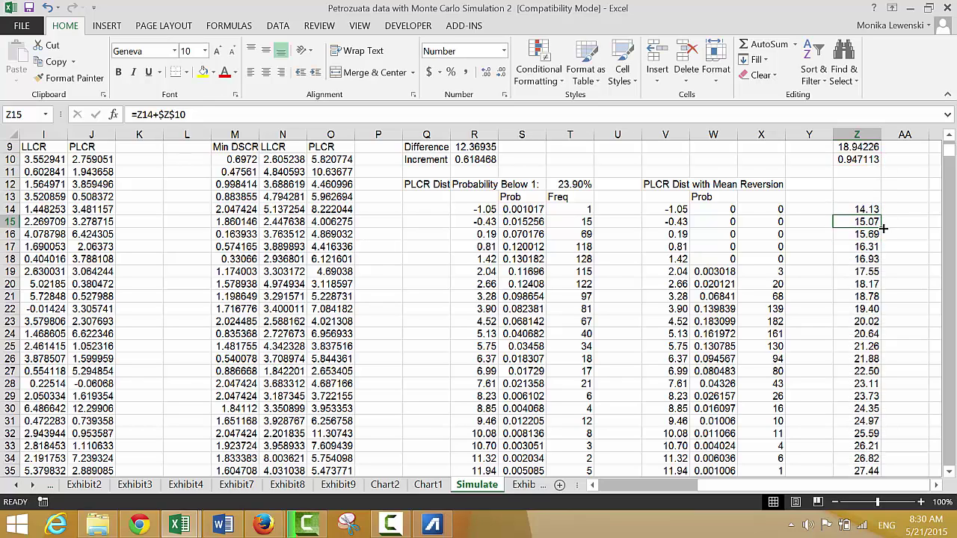
double_click(881, 227)
- Check the column layout and Prob header of the PLCR Dist with Mean Reversion table beside the new bins
key(Right)
key(Up)
key(Up)
key(Up)
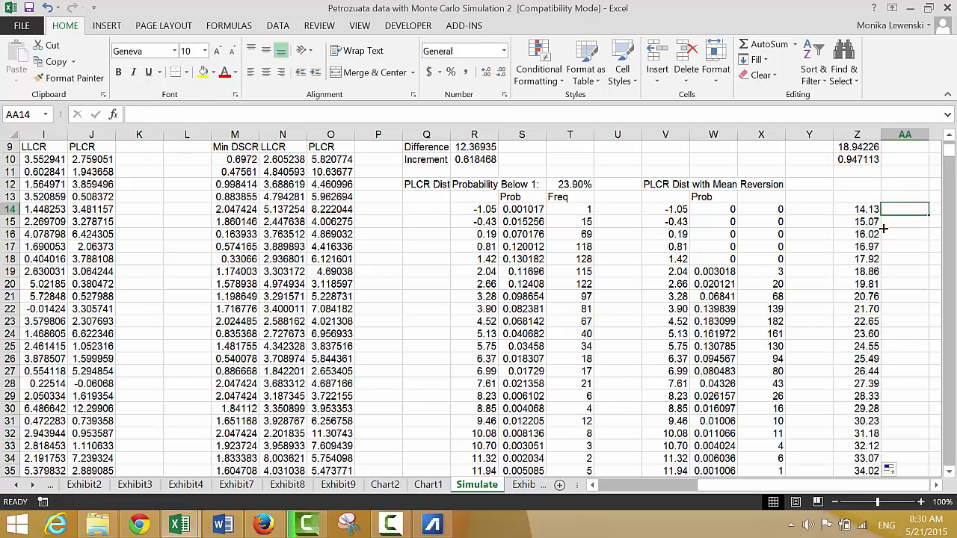
key(Left)
key(Left)
key(Left)
key(Down)
key(Left)
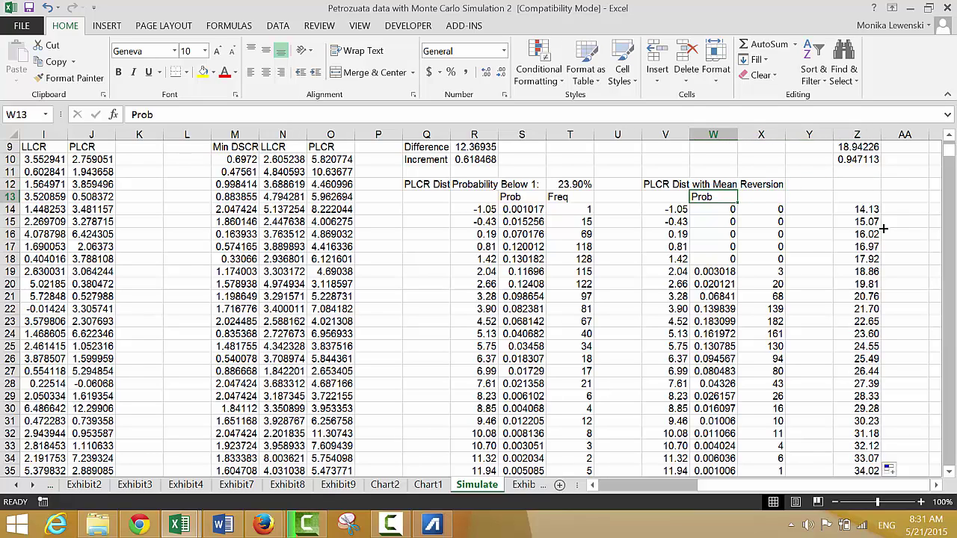
key(Right)
key(Down)
key(Right)
key(Right)
key(Right)
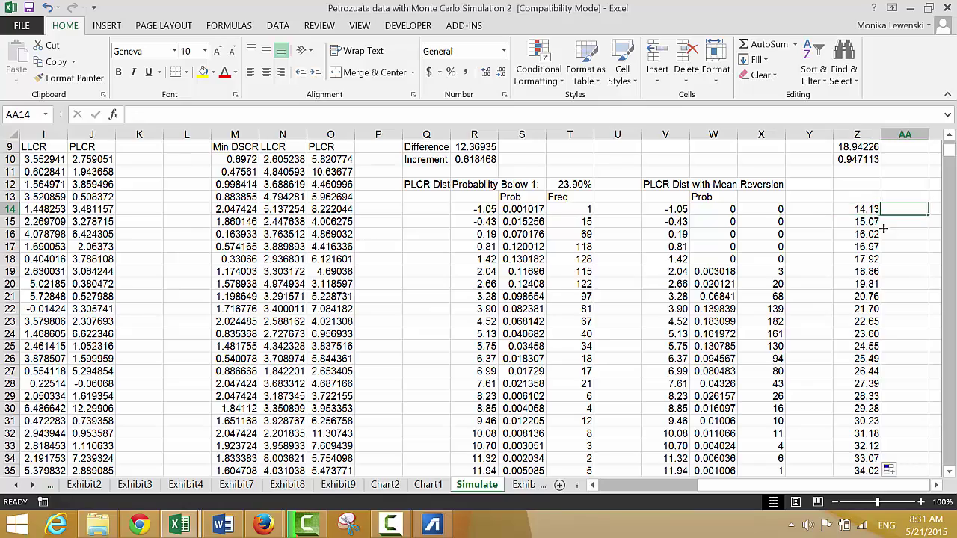
- Fill AB14:AB35 with the array formula =FREQUENCY(F10:F1010,Z14:Z35) to count the first scenario's PLCR values per bin
key(Right)
key(shift+Down)
key(shift+Down)
key(shift+Down)
key(shift+Down)
key(shift+Down)
key(shift+Down)
key(shift+Down)
key(shift+Down)
key(shift+Down)
key(shift+Down)
key(shift+Down)
key(shift+Down)
key(shift+Down)
key(shift+Down)
key(shift+Down)
key(shift+Down)
key(shift+Down)
key(shift+Down)
key(shift+Down)
key(shift+Down)
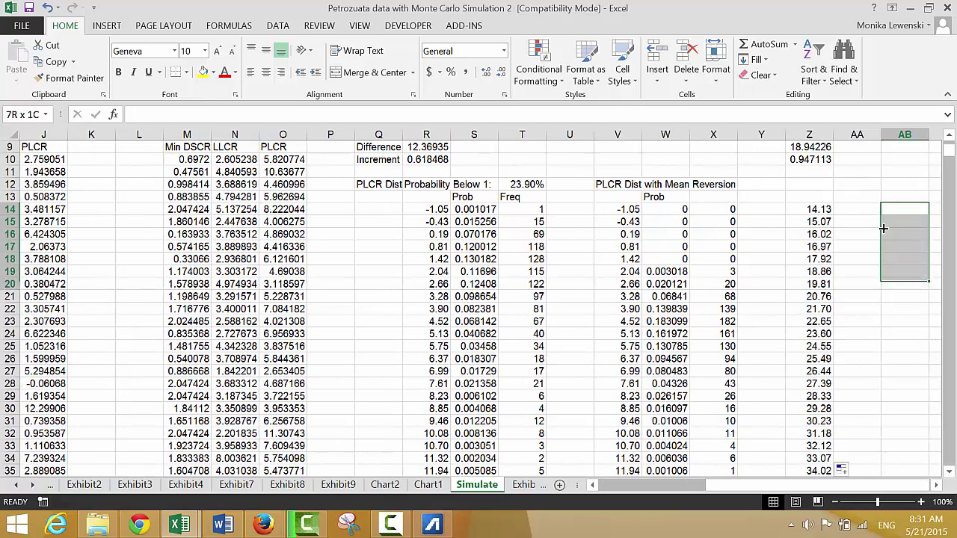
key(shift+Down)
key(shift+Down)
key(shift+Down)
key(shift+Up)
key(shift+Up)
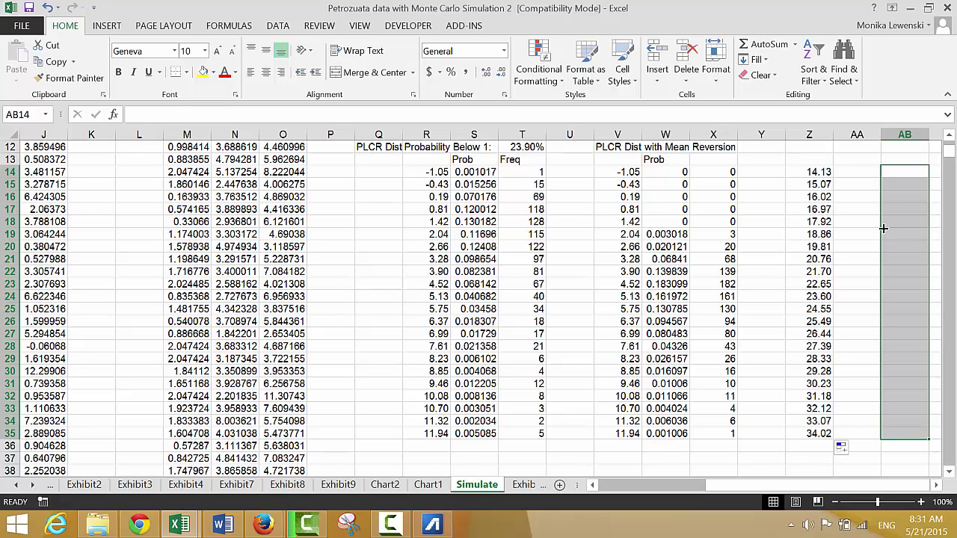
text(=fr)
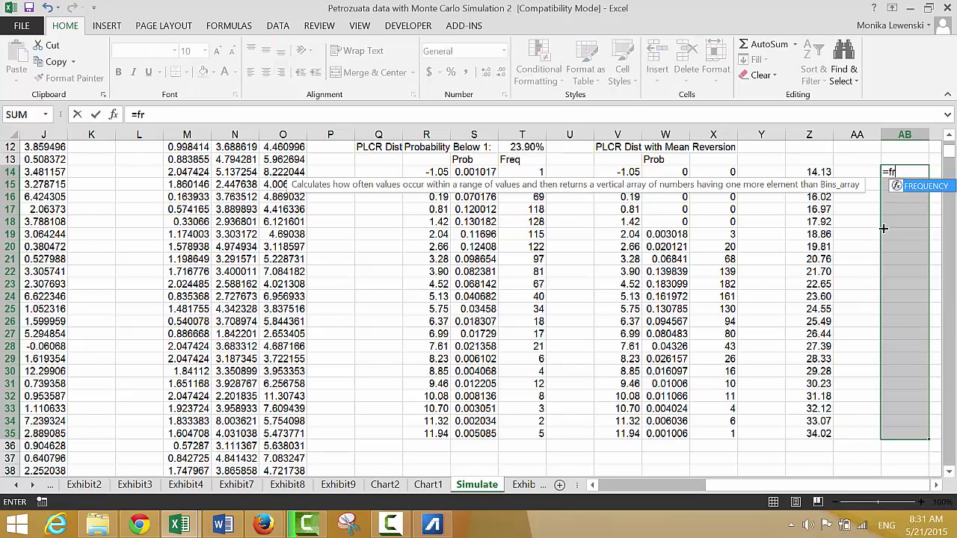
text(eq)
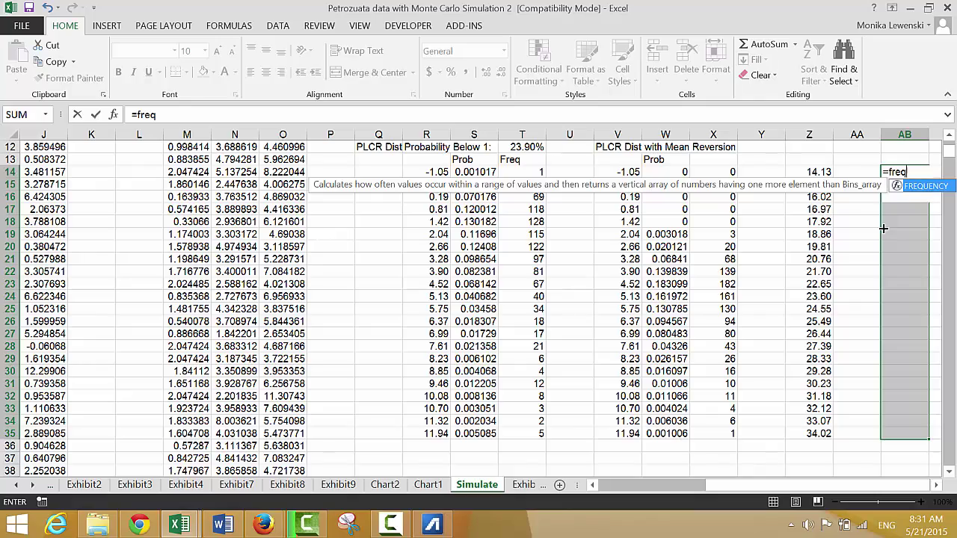
key(Tab)
key(Left)
key(Left)
key(Left)
key(Left)
key(Left)
key(Left)
key(Left)
key(Left)
key(Left)
key(Left)
key(Left)
key(Left)
key(Left)
key(Left)
key(Left)
key(Left)
key(Left)
key(Left)
key(Left)
key(Left)
key(Left)
key(Left)
key(Left)
key(Left)
key(Left)
key(Left)
key(Left)
key(Up)
key(Up)
key(Up)
key(Up)
key(Up)
key(Up)
key(Down)
key(Down)
key(Right)
key(Right)
key(Right)
key(Right)
key(Right)
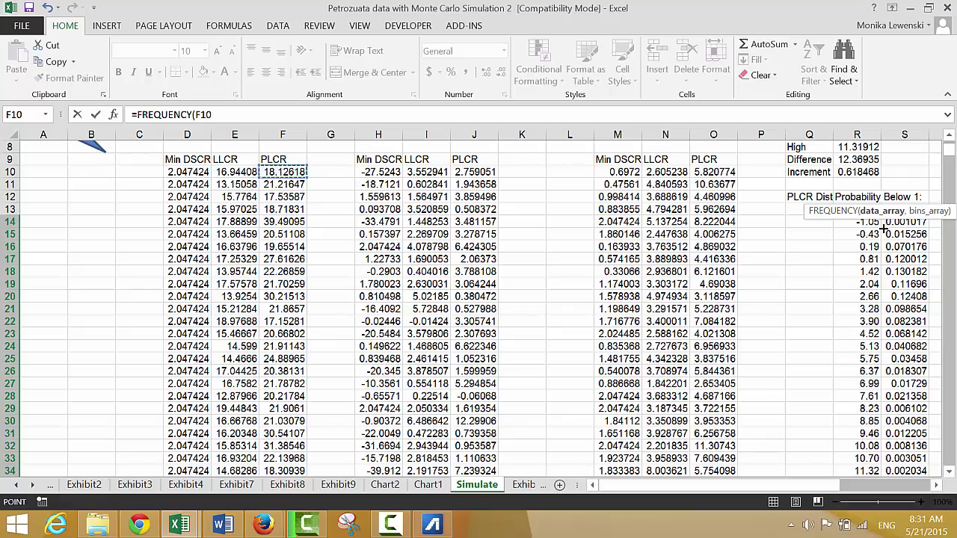
key(ctrl+shift+Down)
text(,)
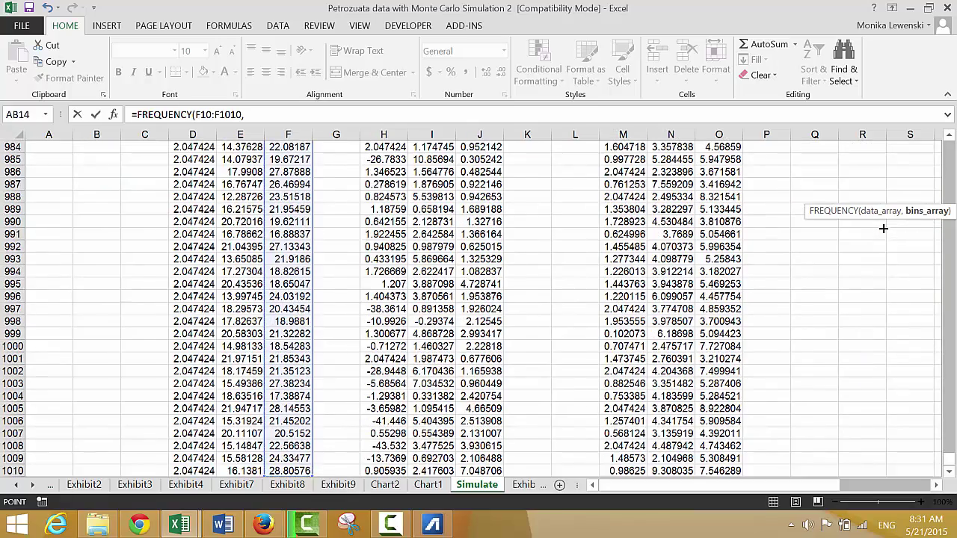
key(Right)
key(Up)
key(Left)
key(Left)
key(Left)
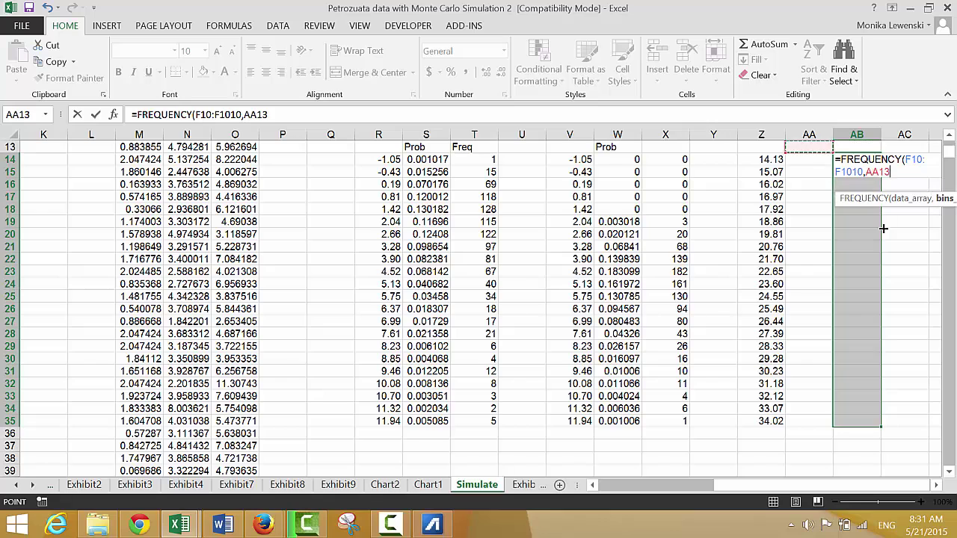
key(Down)
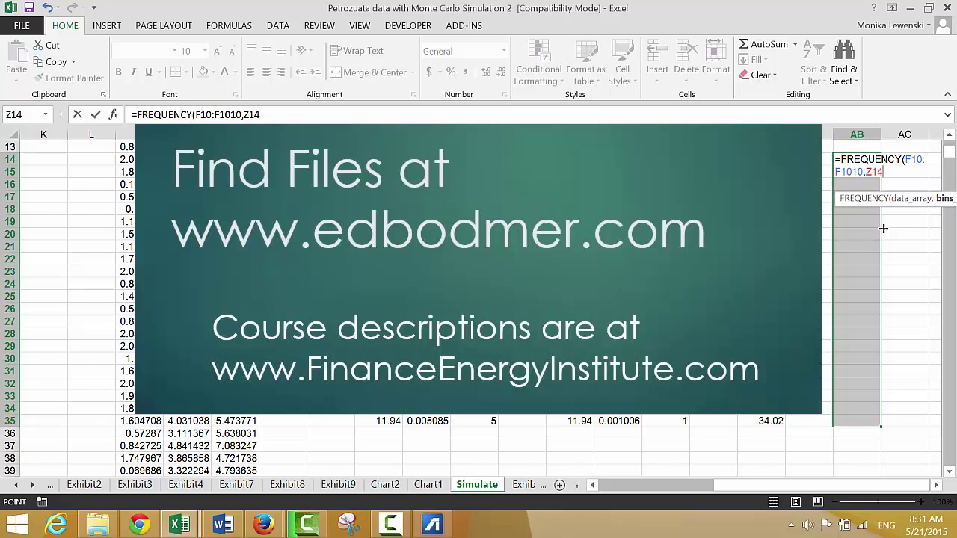
key(ctrl+shift+Down)
key(ctrl+shift+Return)
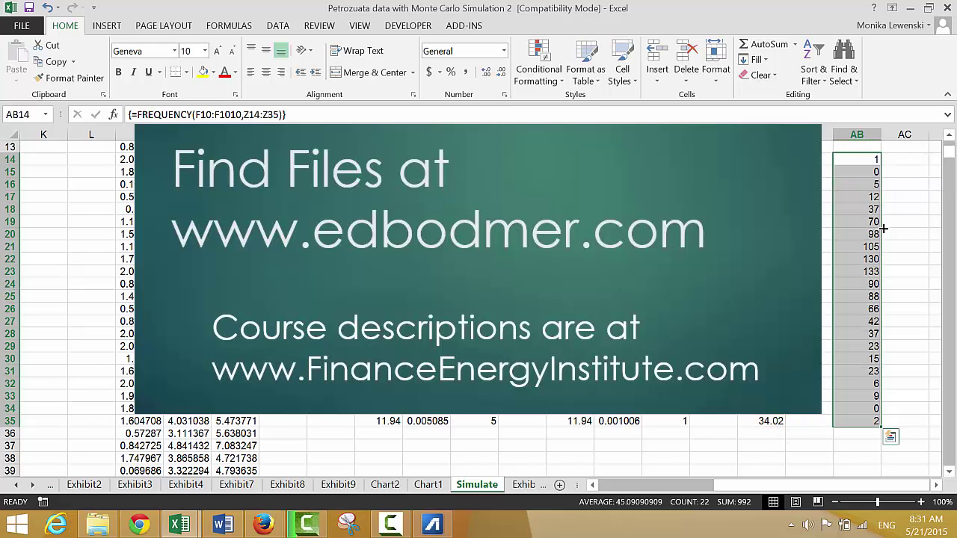
- Enter the probability formula =AB14/SUM(AB:AB) in AA14 and fill it down to AA35 beside the bins
key(Up)
key(Down)
key(Left)
key(Up)
key(Up)
key(Up)
key(Up)
key(Up)
key(Up)
key(Up)
key(Up)
key(Up)
key(Up)
key(Up)
key(Up)
key(Down)
key(Down)
key(Down)
key(Down)
key(Down)
key(Down)
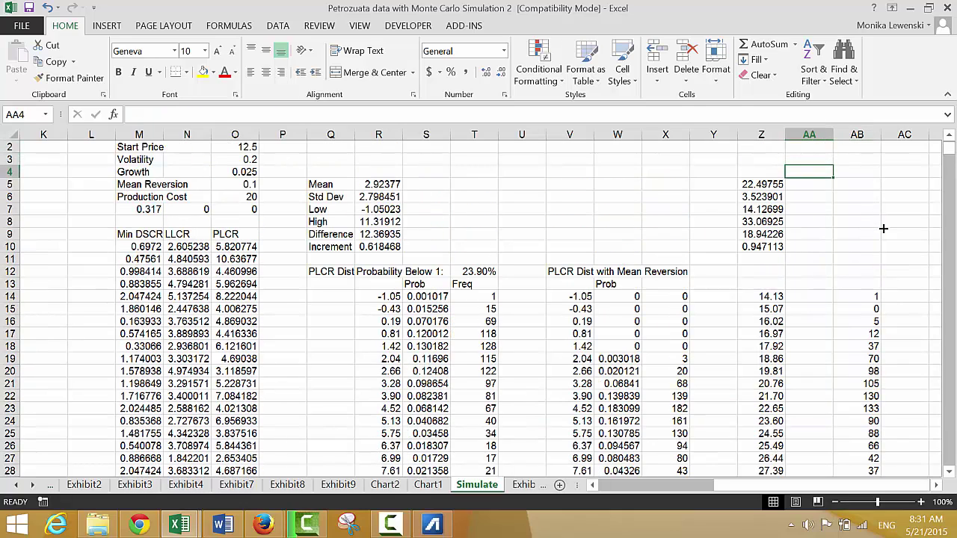
key(Down)
key(Down)
key(Down)
key(Down)
key(Down)
key(Down)
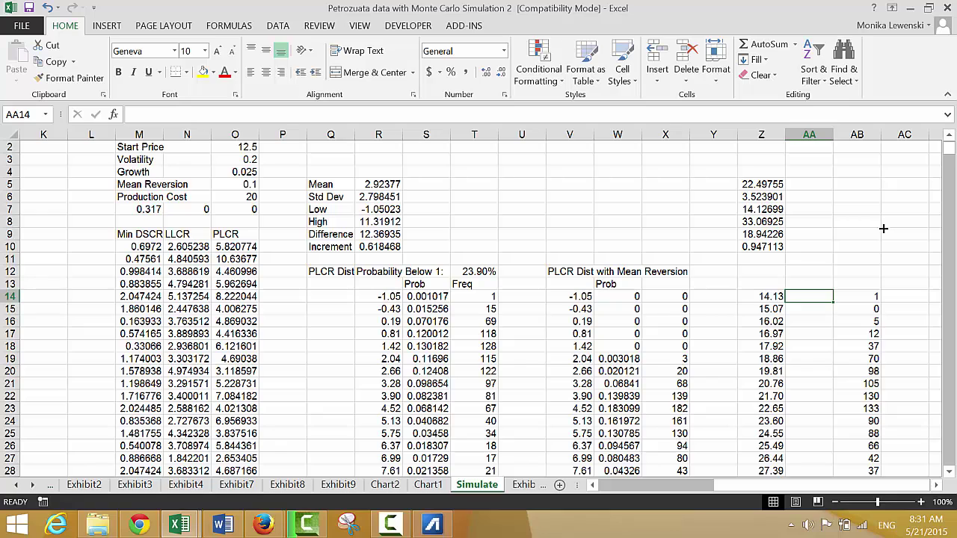
text(=sum()
key(BackSpace)
key(BackSpace)
key(BackSpace)
key(BackSpace)
key(Right)
key(Right)
key(Left)
text(/sum()
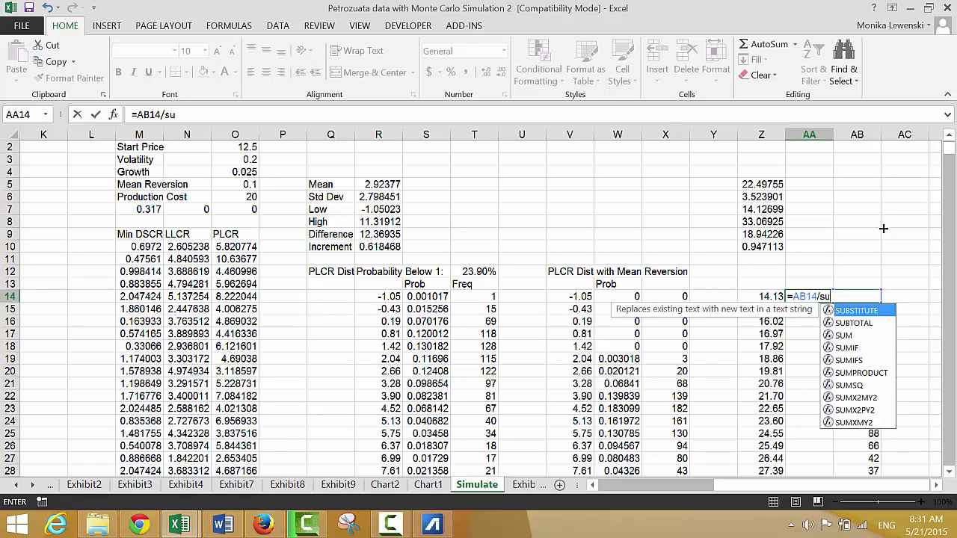
click(856, 134)
key(Return)
key(Return)
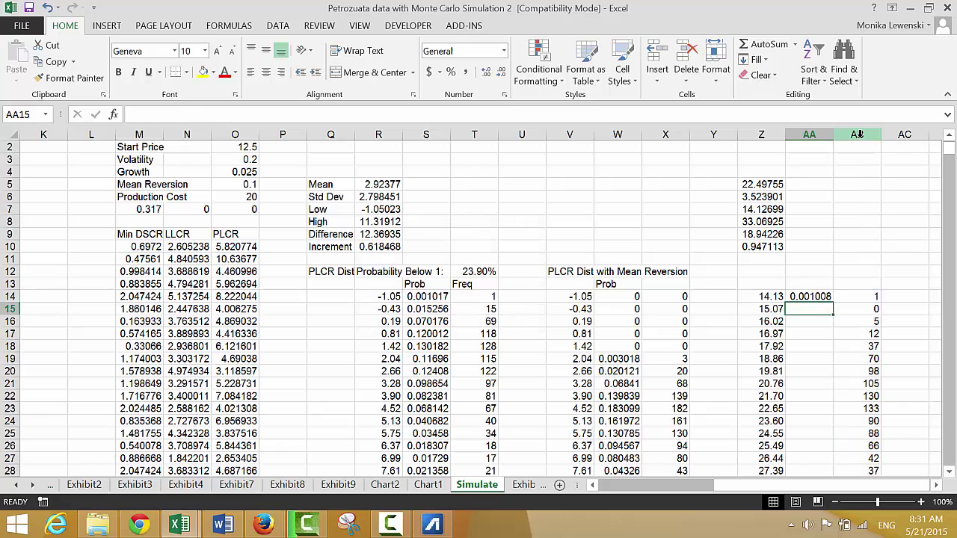
key(Up)
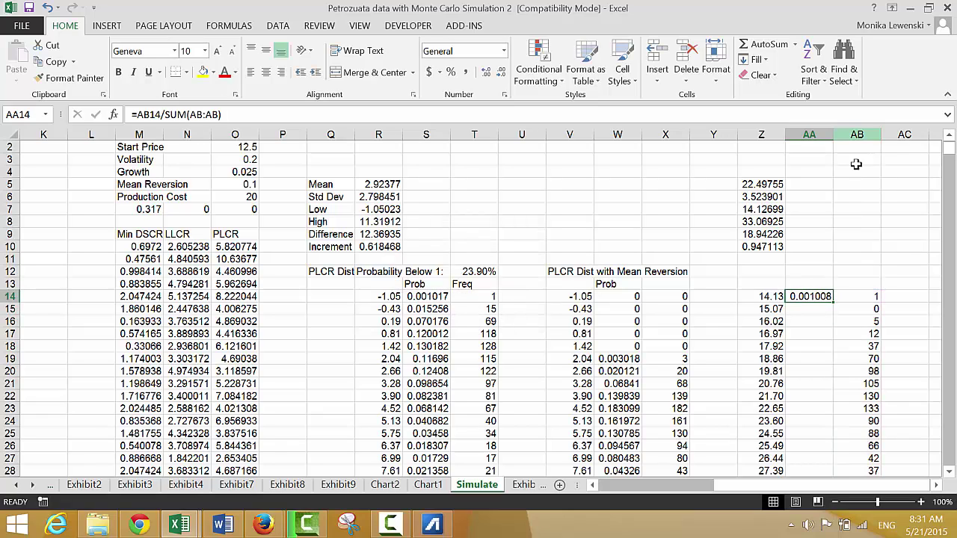
double_click(834, 301)
- Label the new probability column with the header Prob in AA13
key(Up)
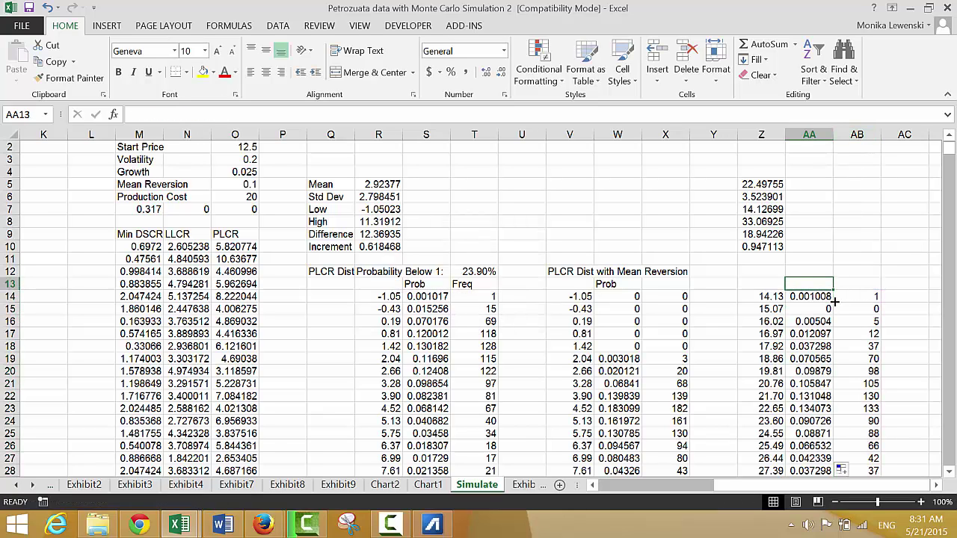
text(Pro)
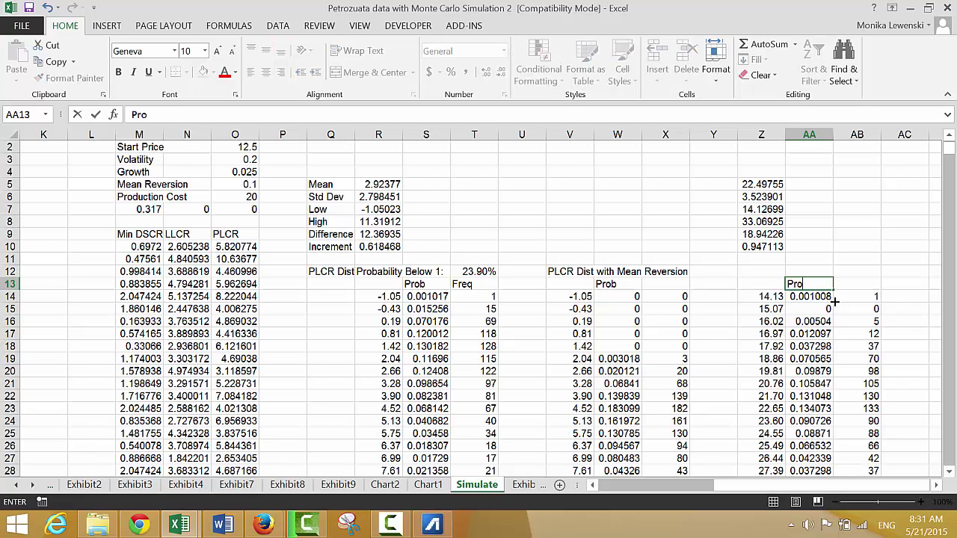
text(b)
key(Return)
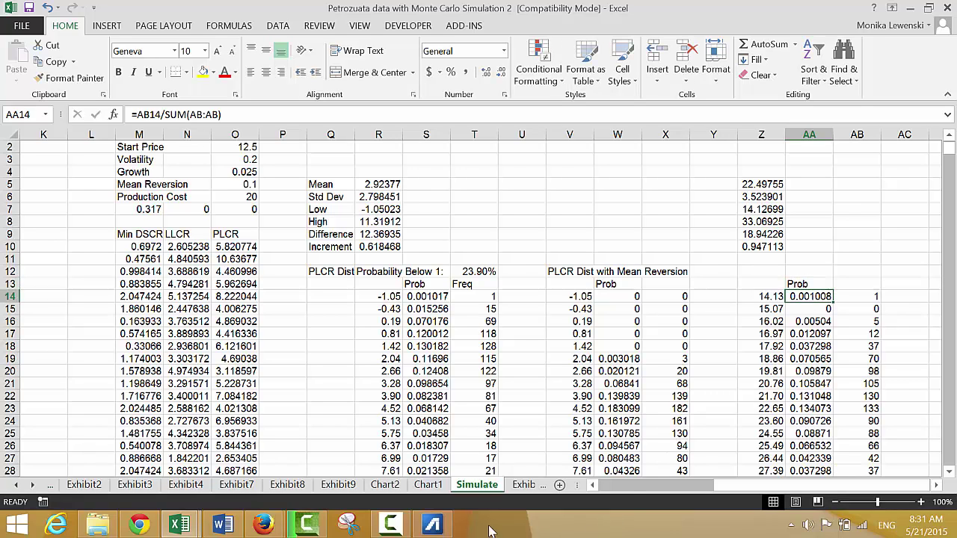
- Look at the existing PLCR distribution chart sheet and create a new column chart sheet from Simulate R13:S35
click(385, 487)
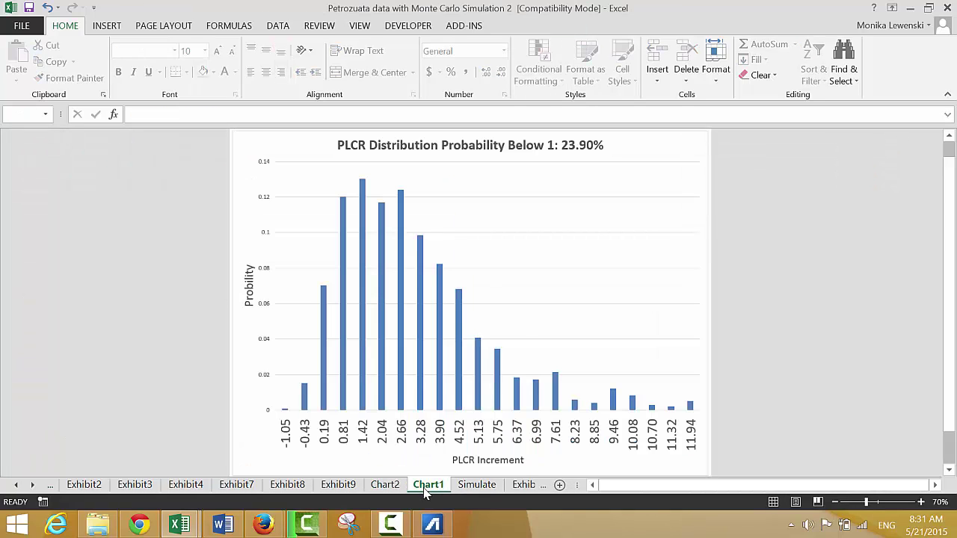
right_click(427, 488)
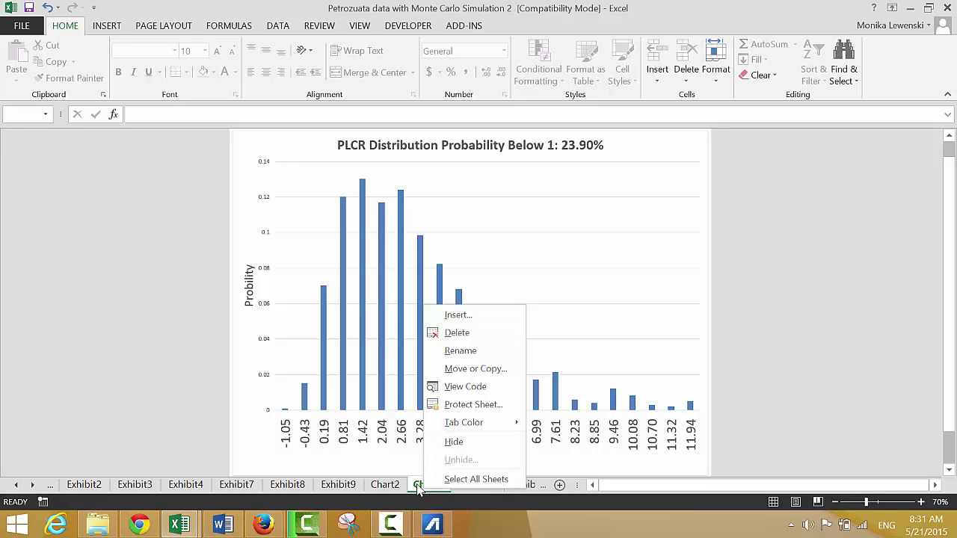
click(418, 489)
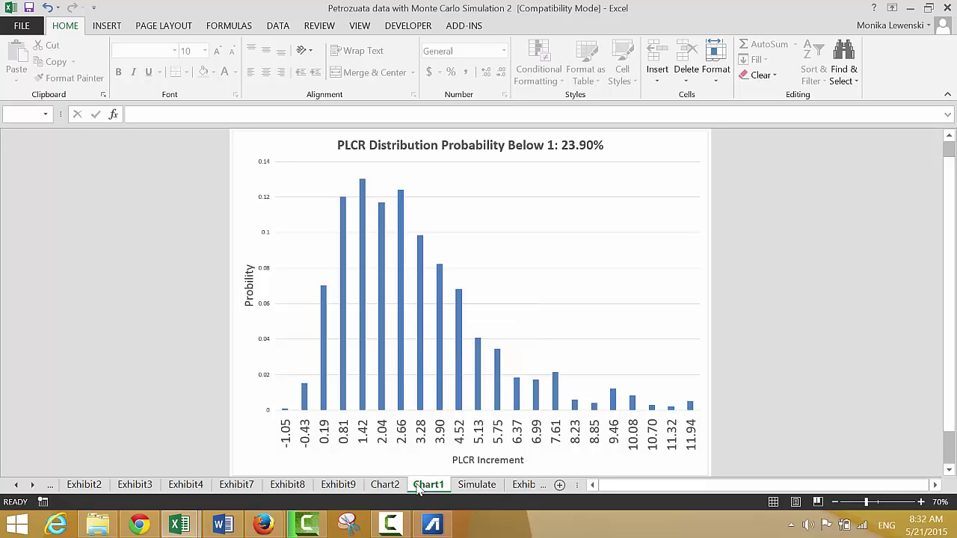
key(F11)
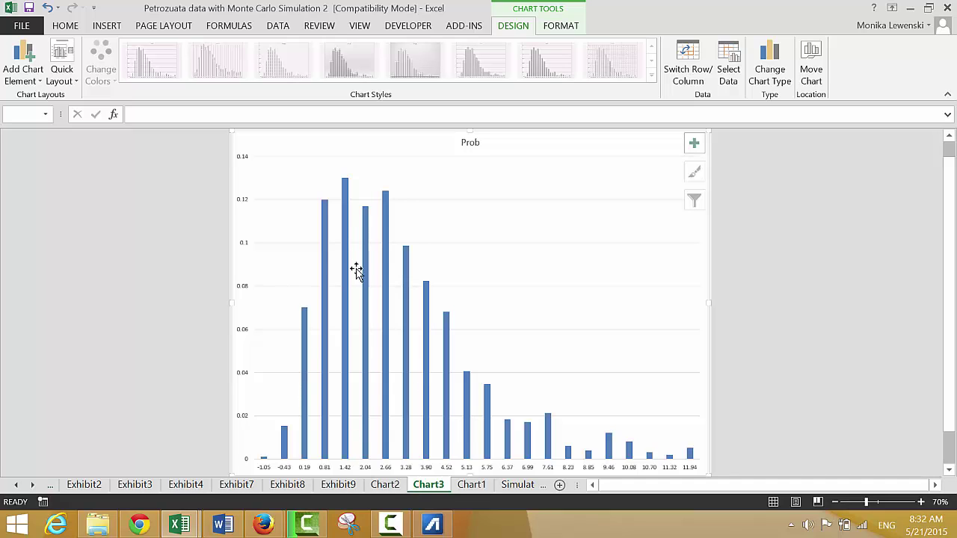
- Change the new chart's data range to =Simulate!$Z$13:$AA$35 so it plots the first scenario's PLCR probabilities
right_click(426, 174)
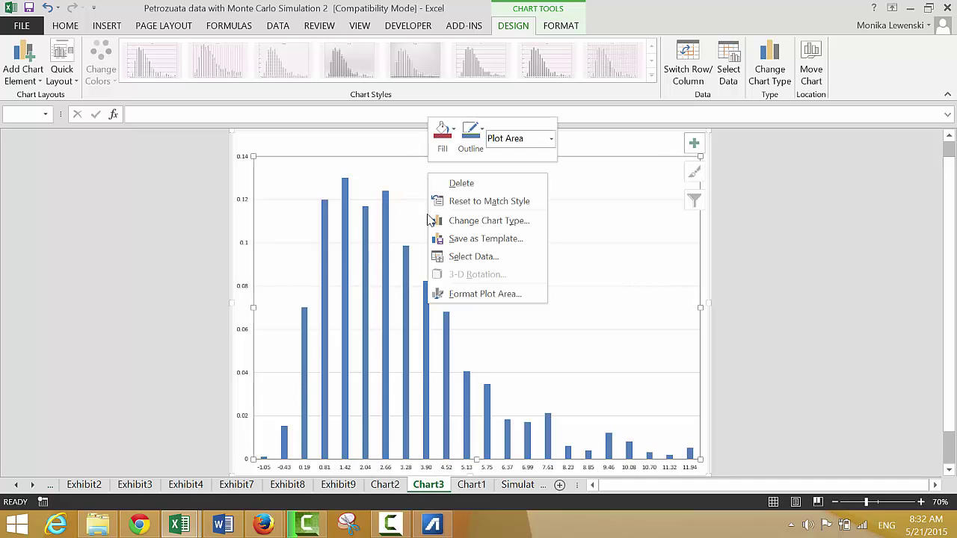
click(441, 257)
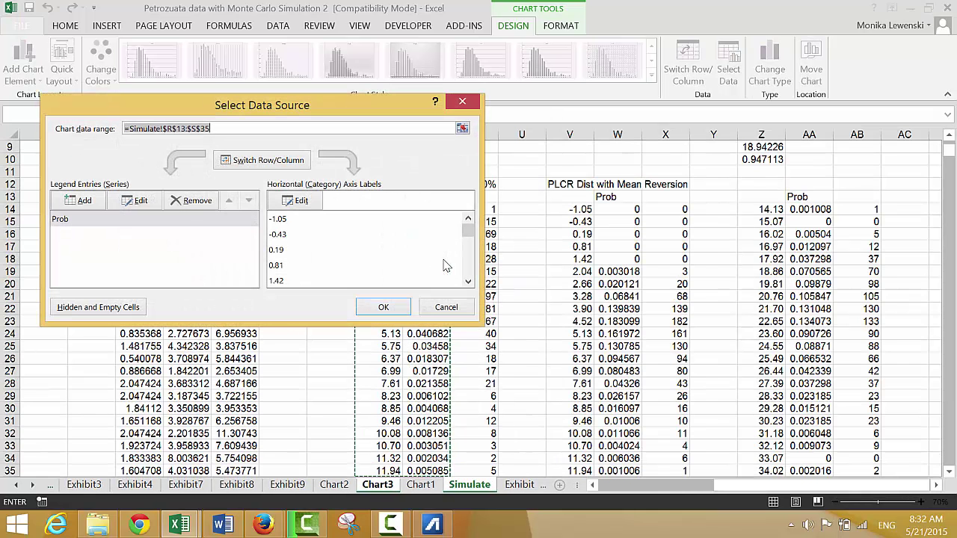
click(463, 128)
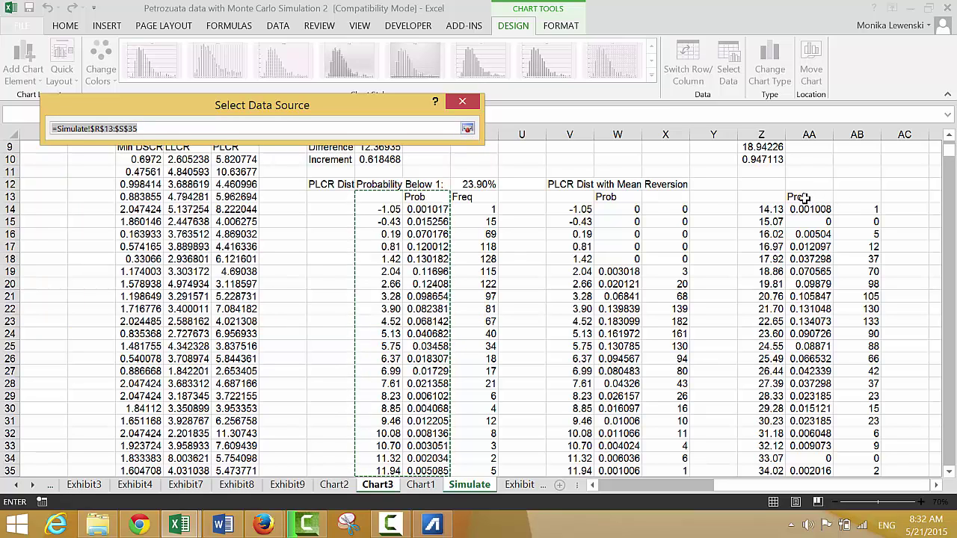
drag(765, 196, 810, 217)
key(Return)
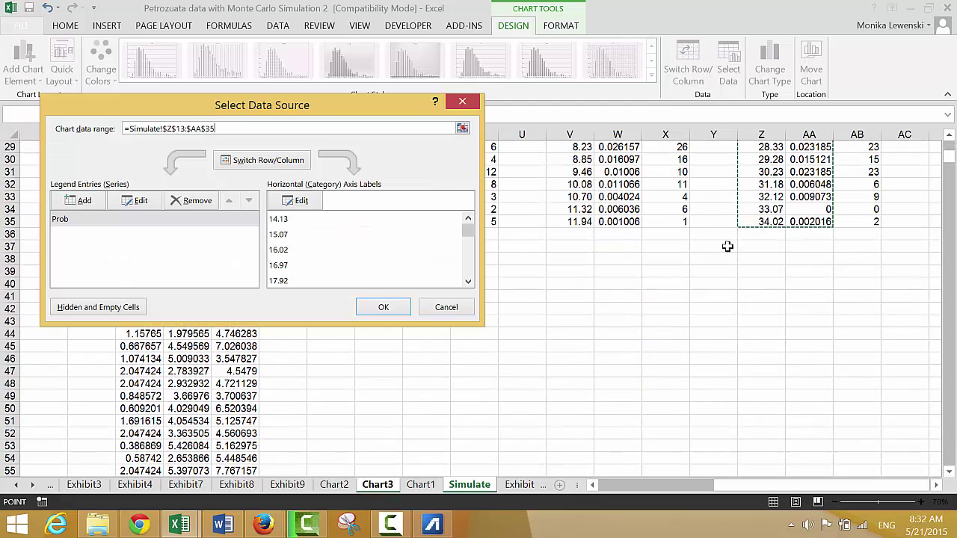
click(381, 306)
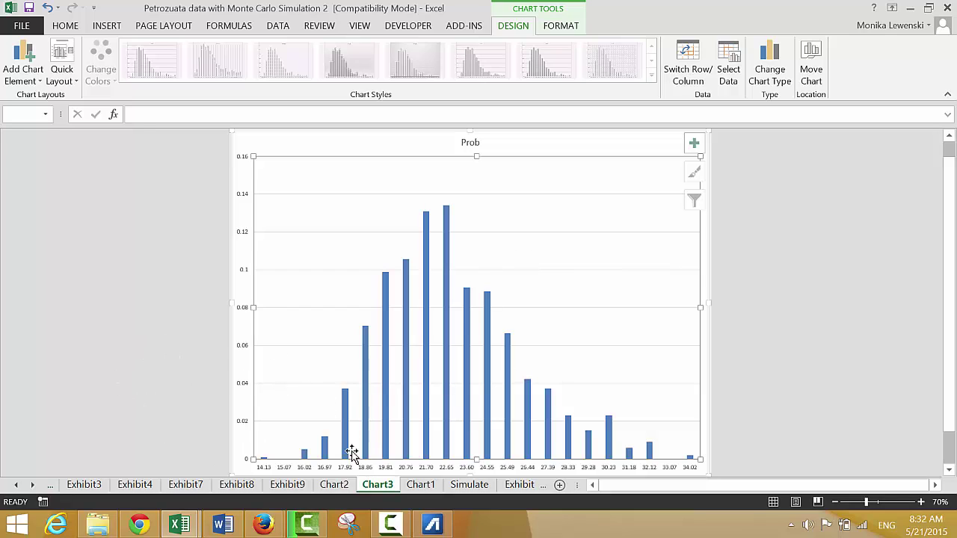
click(390, 525)
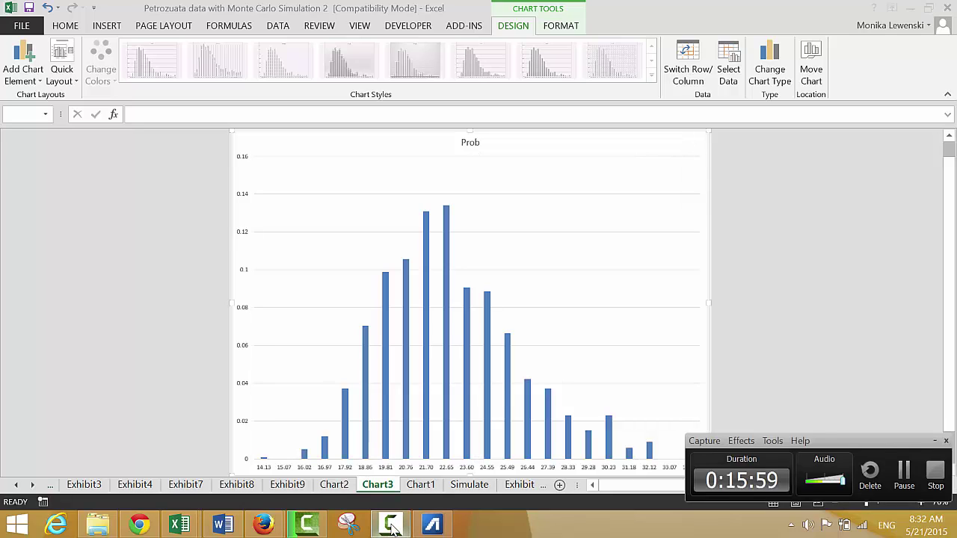